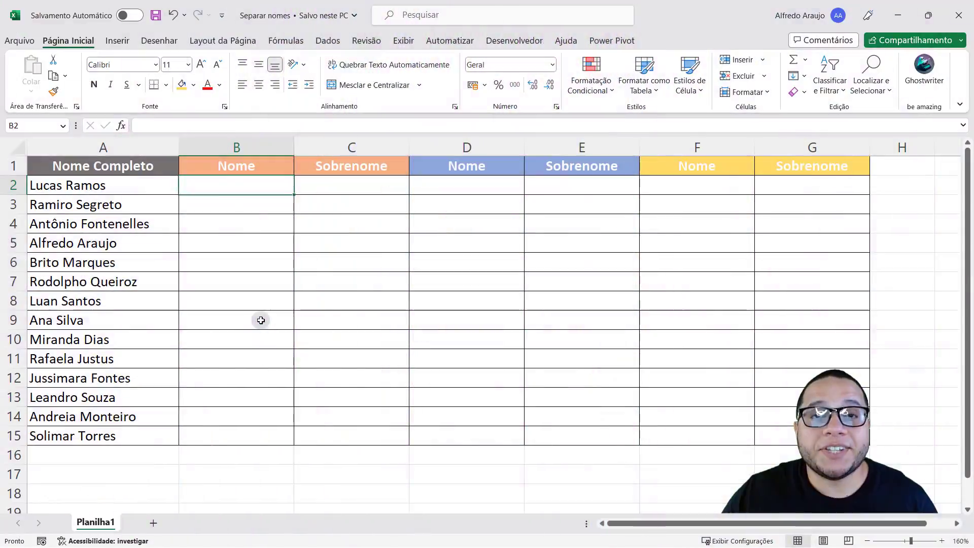
Examine the Nome Completo column and the three pairs of Nome and Sobrenome columns in the table
left_click_drag(157, 158, 568, 398)
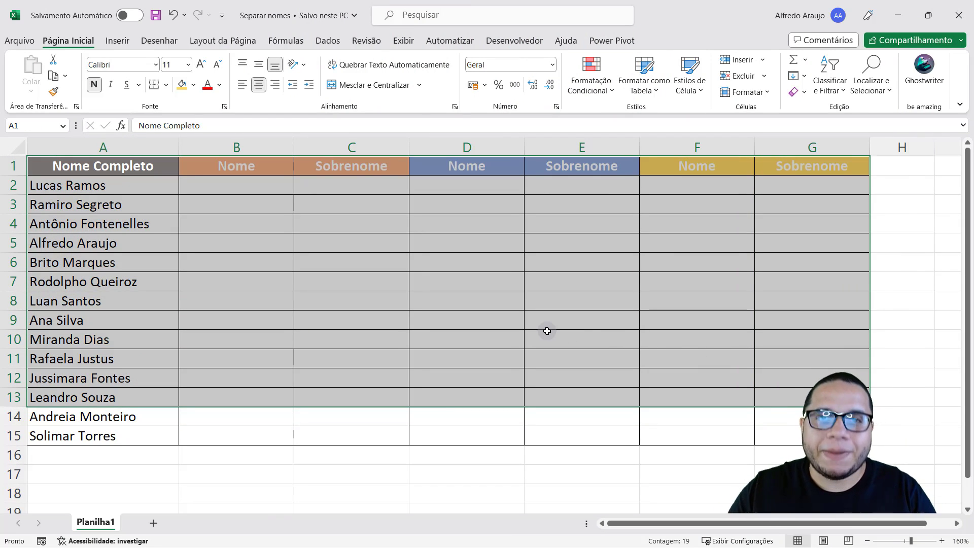
left_click(547, 330)
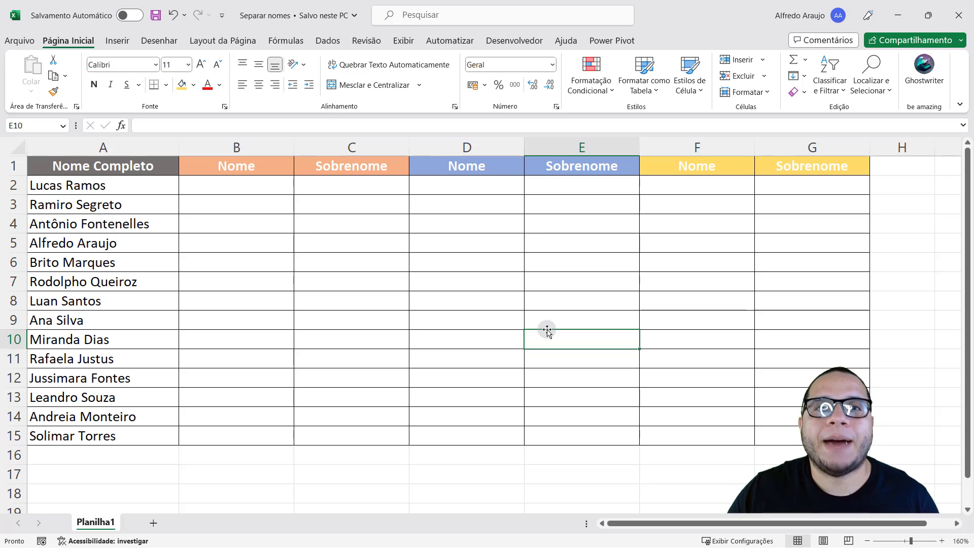
left_click(372, 263)
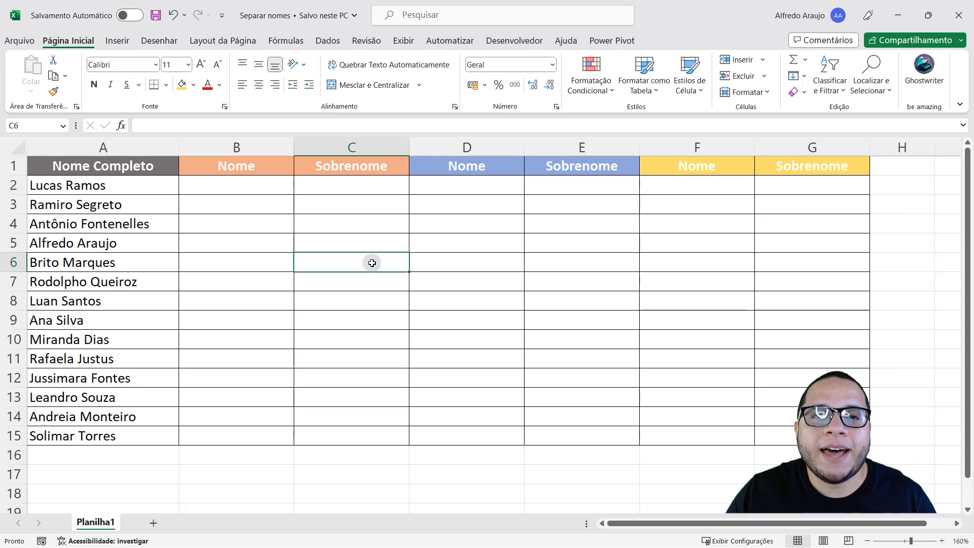
left_click_drag(71, 185, 65, 437)
left_click_drag(59, 167, 68, 450)
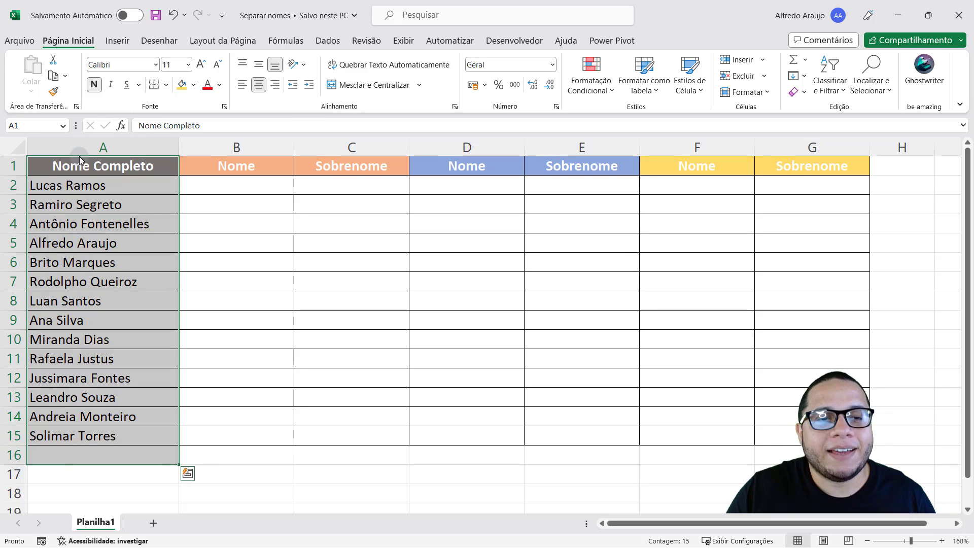
left_click_drag(253, 166, 254, 431)
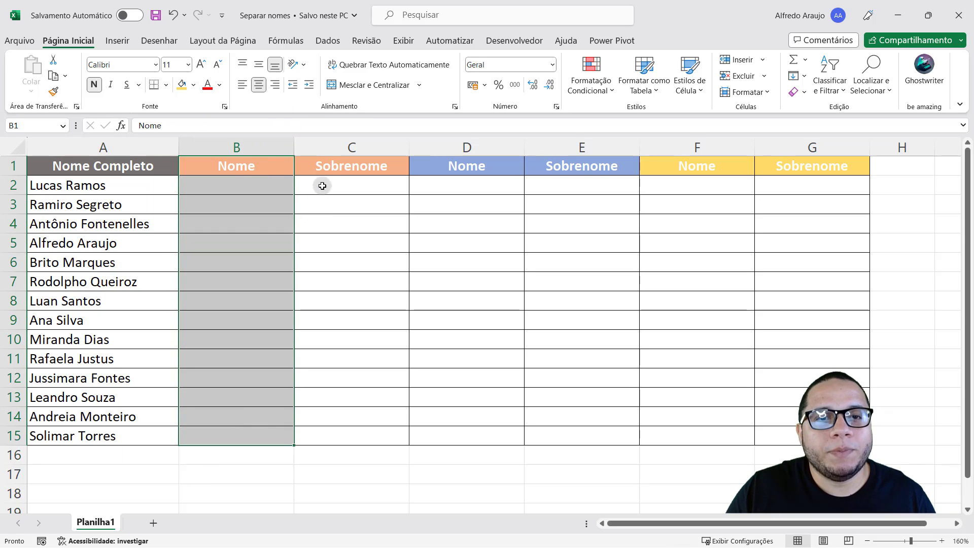
left_click_drag(325, 166, 337, 439)
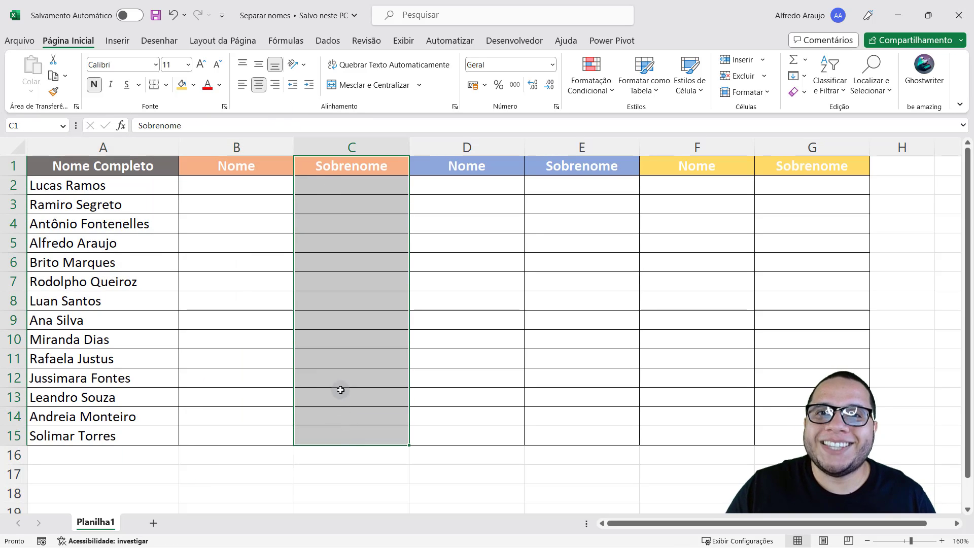
left_click_drag(252, 166, 327, 434)
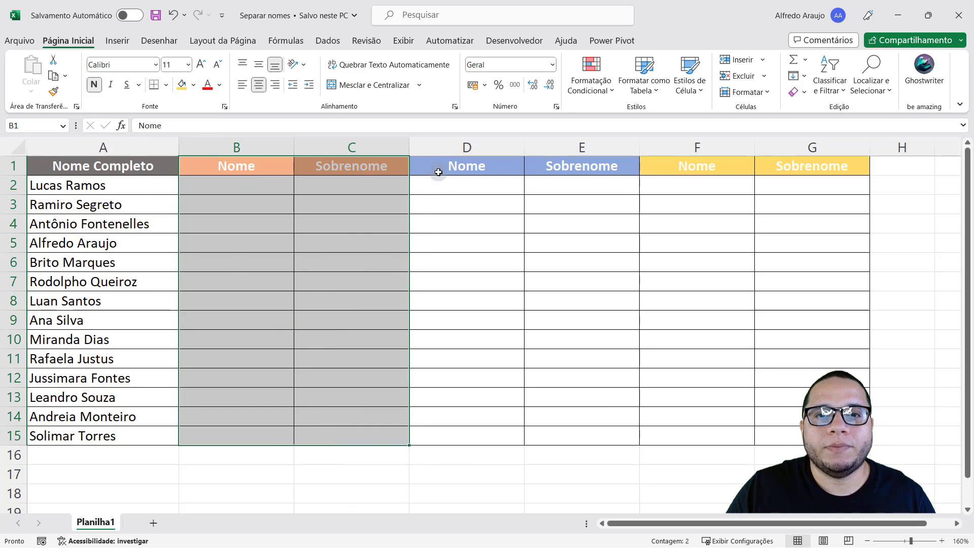
left_click_drag(438, 172, 591, 436)
left_click_drag(686, 163, 812, 436)
left_click(621, 265)
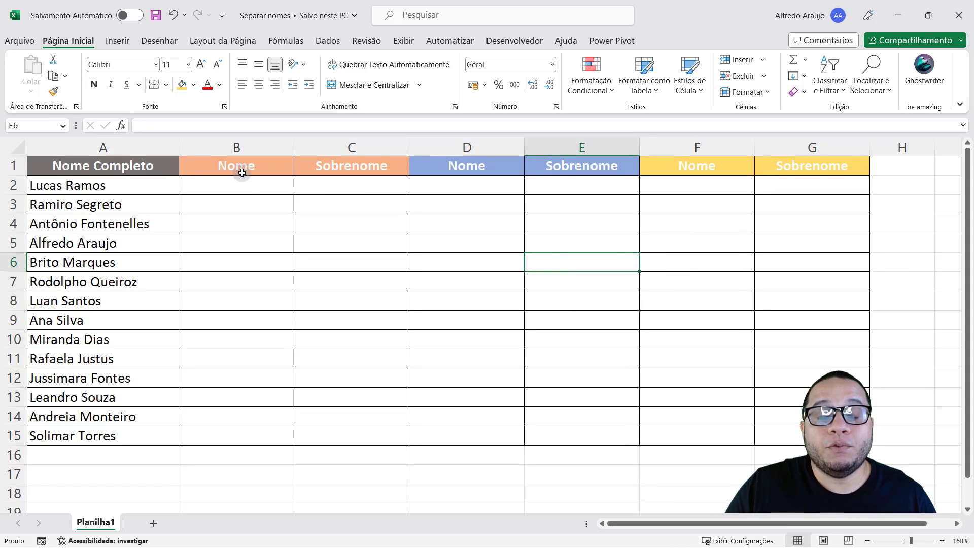
left_click(246, 189)
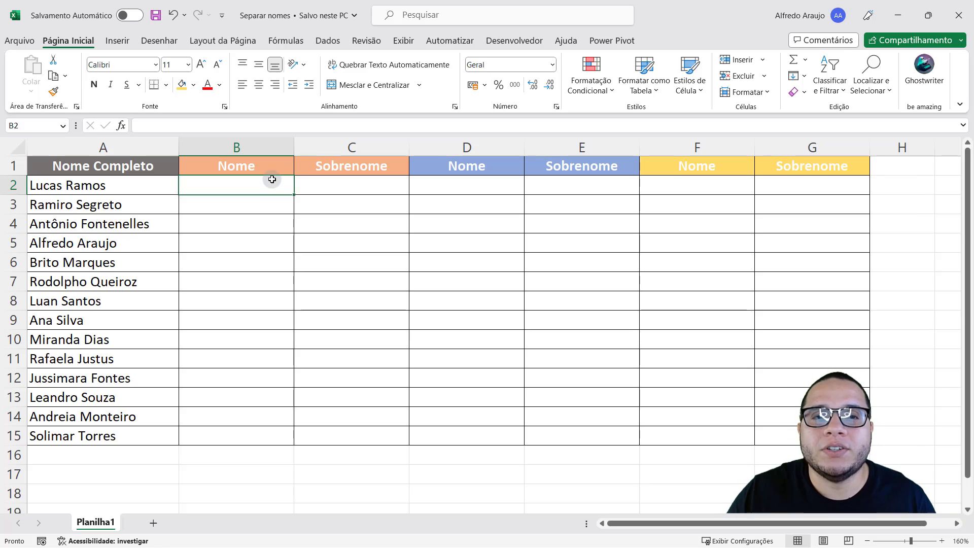
left_click_drag(269, 181, 345, 312)
left_click(274, 166)
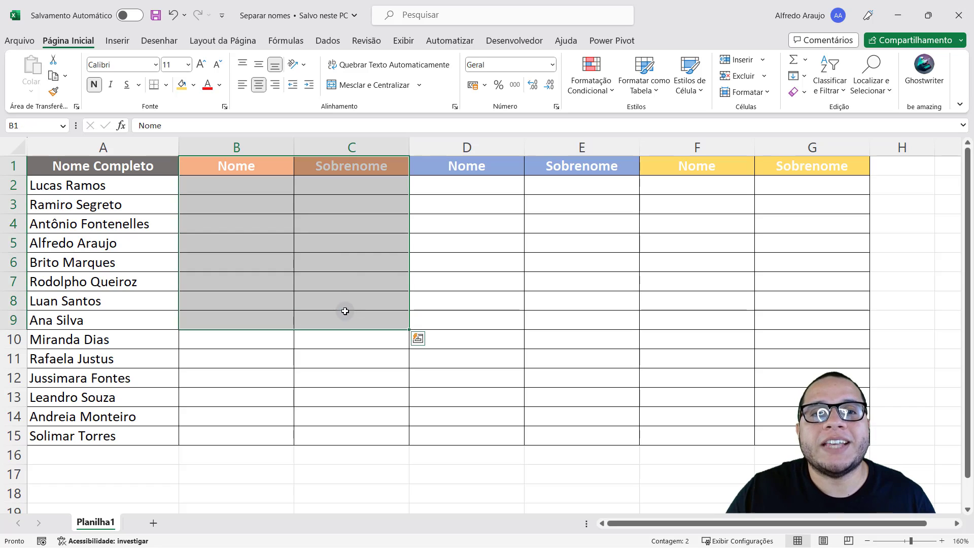
Enter the formula =TEXTOANTES(A2;" ") in B2 to extract the first name from the full name
left_click(269, 183)
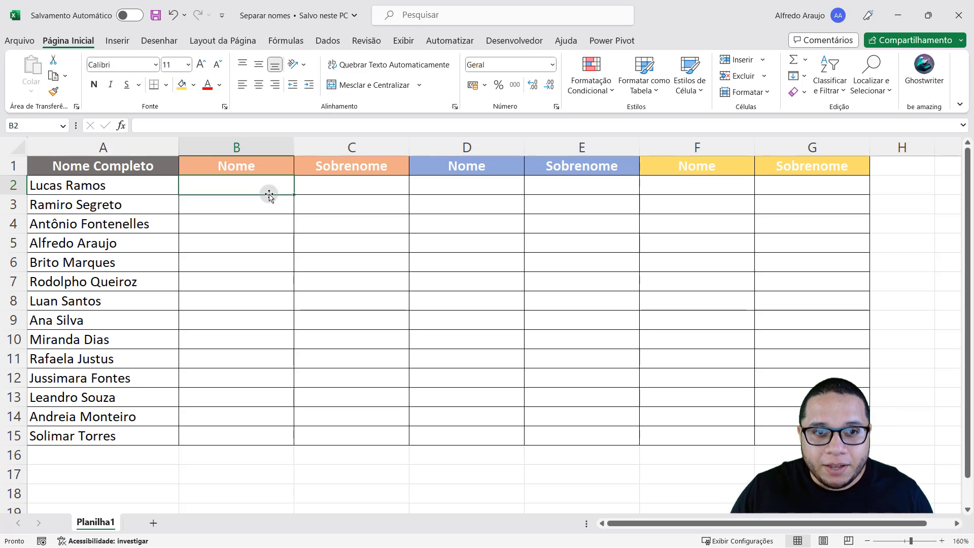
type("=")
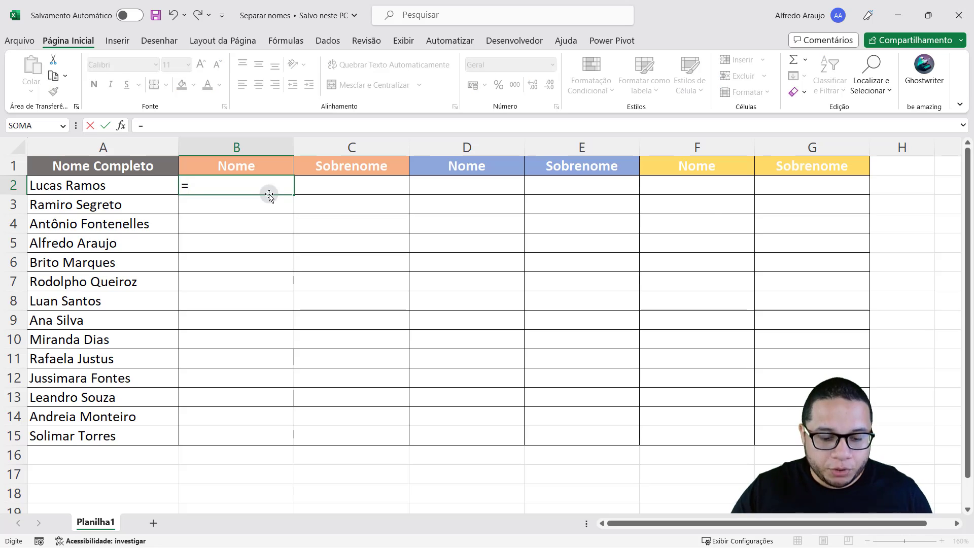
type("TEXTOAN")
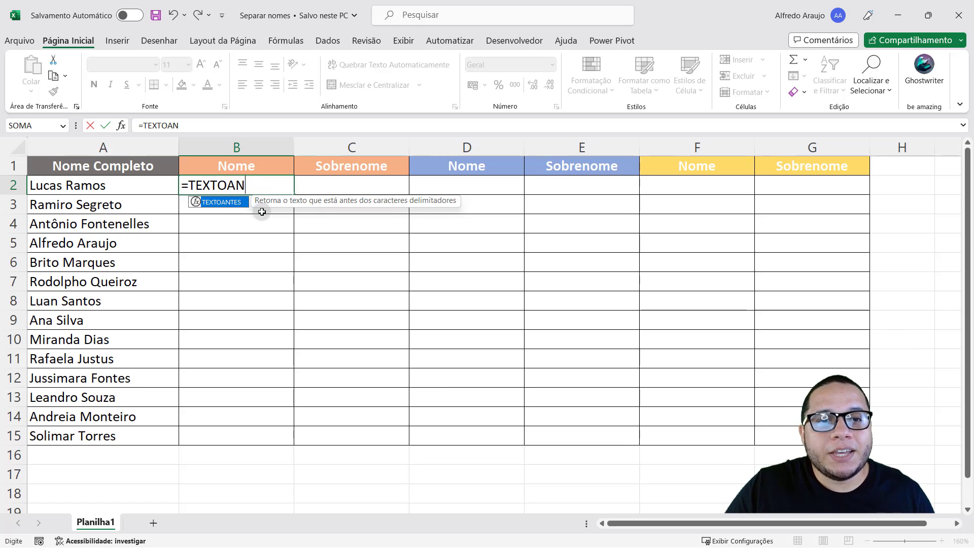
key("Tab")
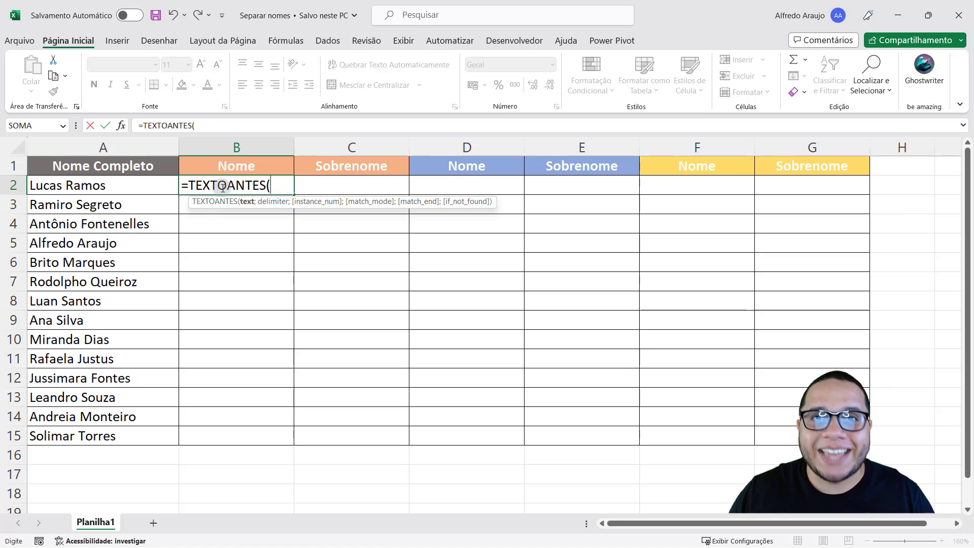
left_click(115, 185)
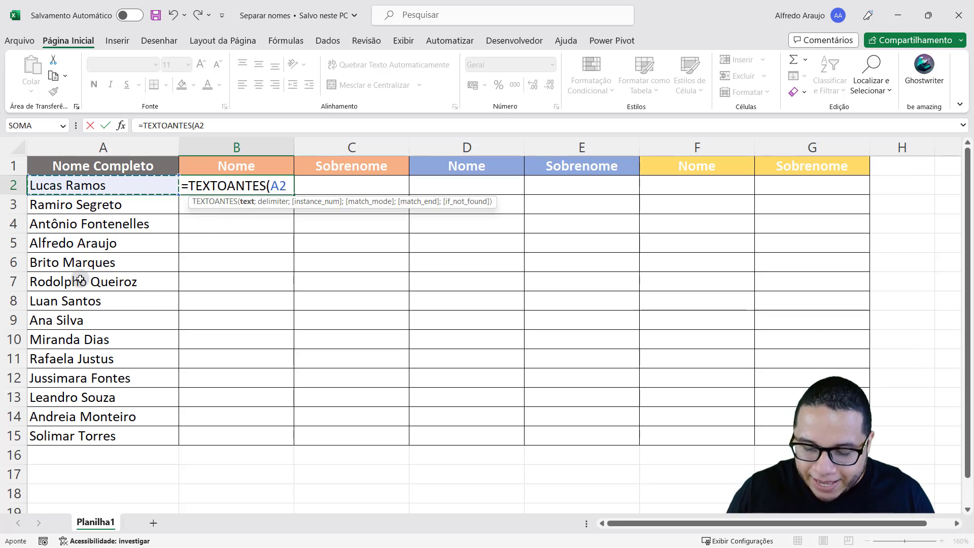
type(";")
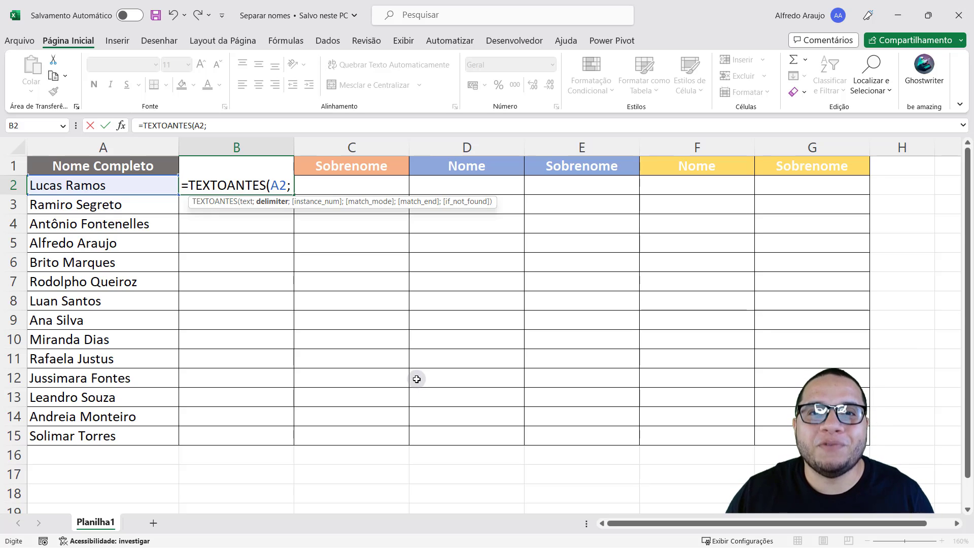
type("\"")
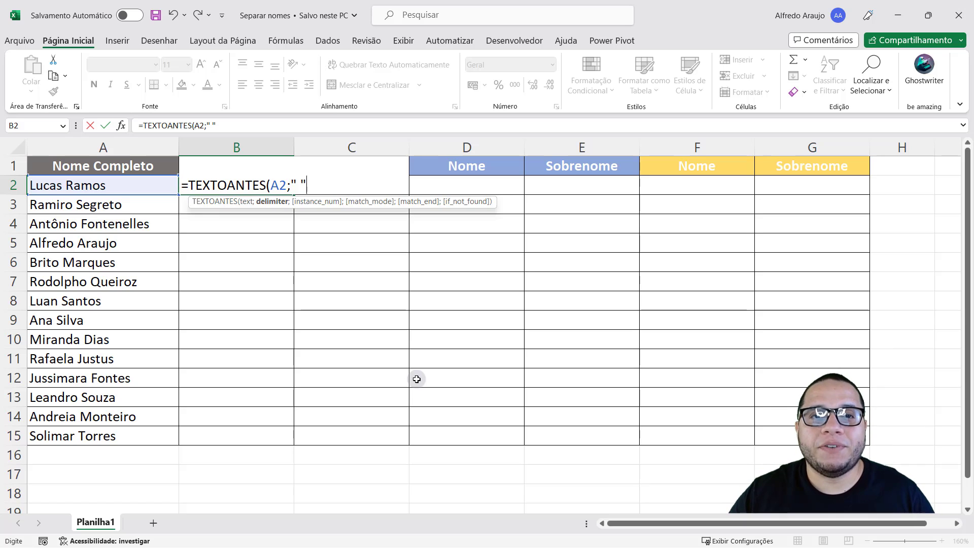
left_click(297, 185)
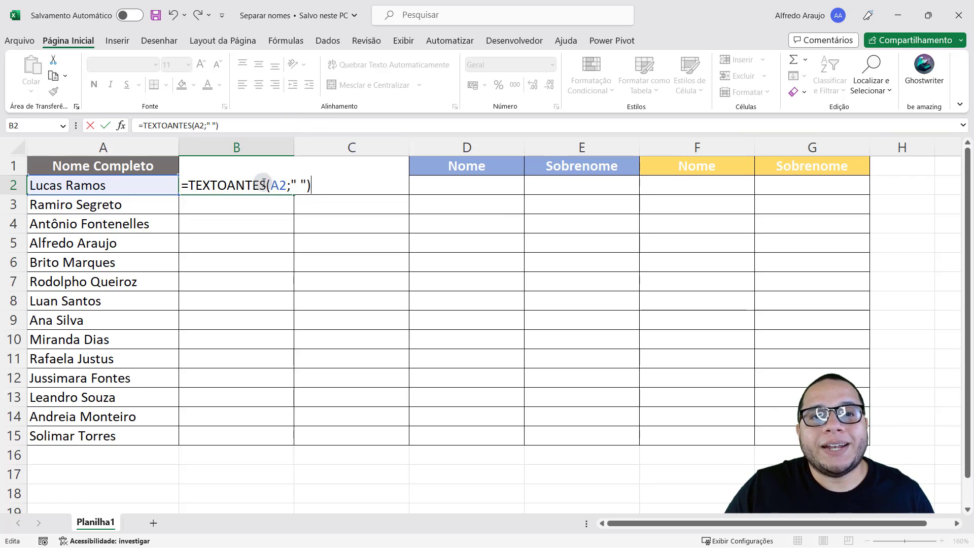
left_click_drag(189, 186, 301, 183)
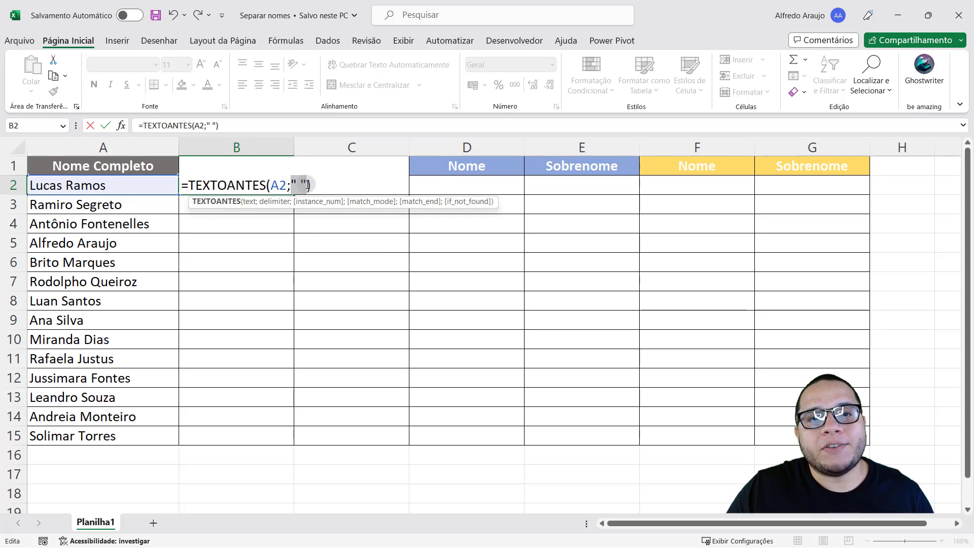
left_click(271, 185)
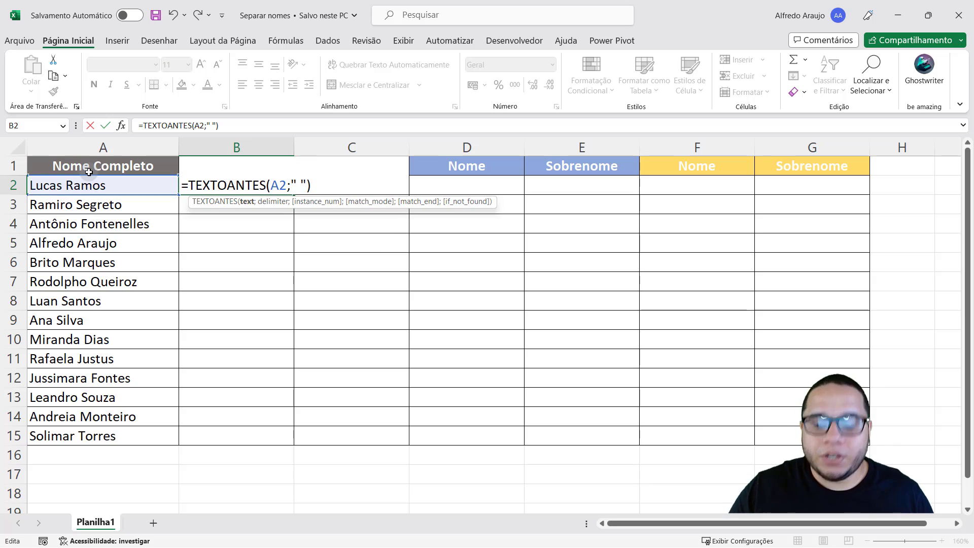
key("Return")
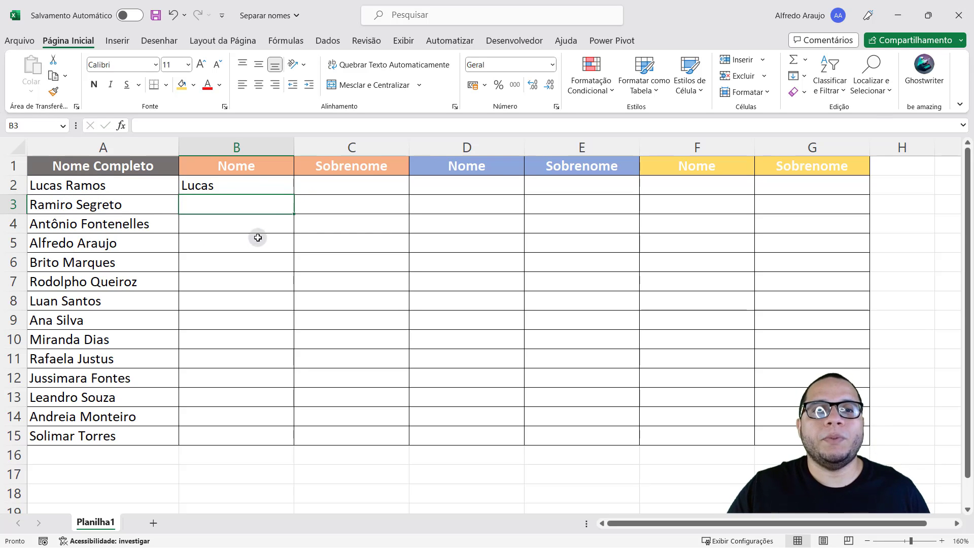
Fill the TEXTOANTES formula from B2 down through B15
left_click(280, 188)
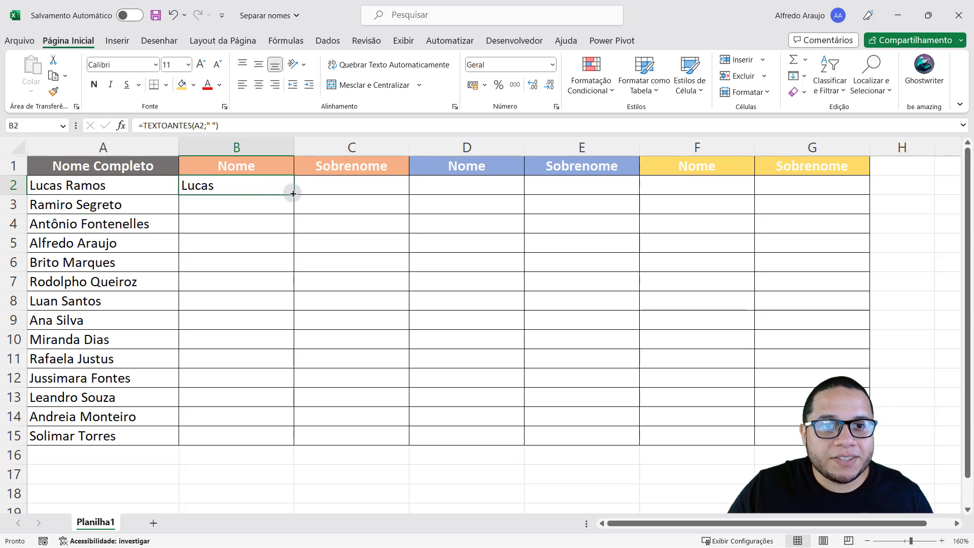
left_click_drag(293, 193, 285, 437)
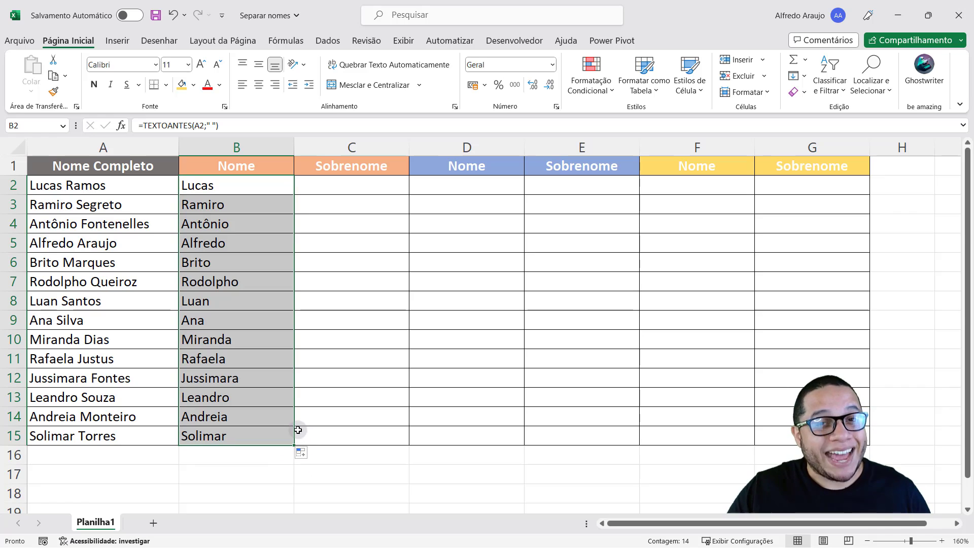
key("ctrl+z")
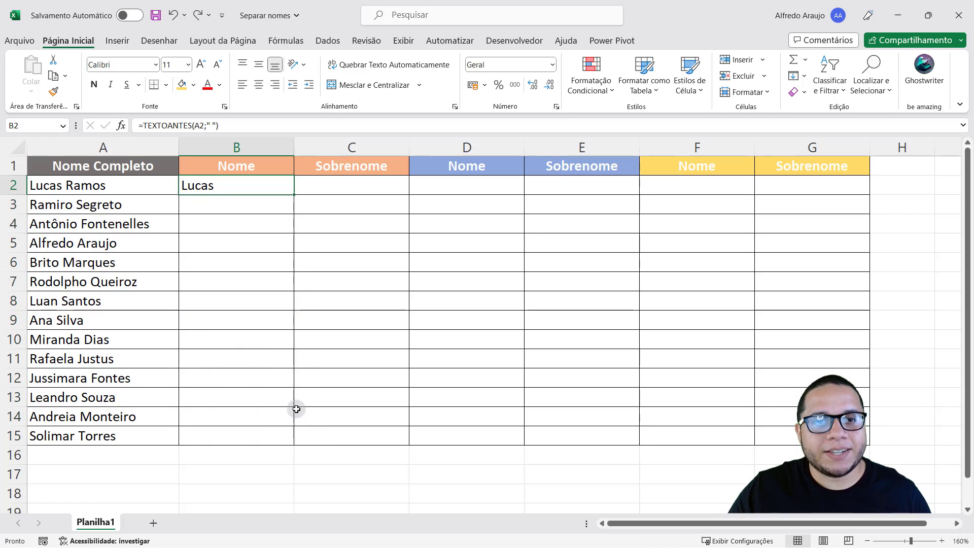
double_click(295, 194)
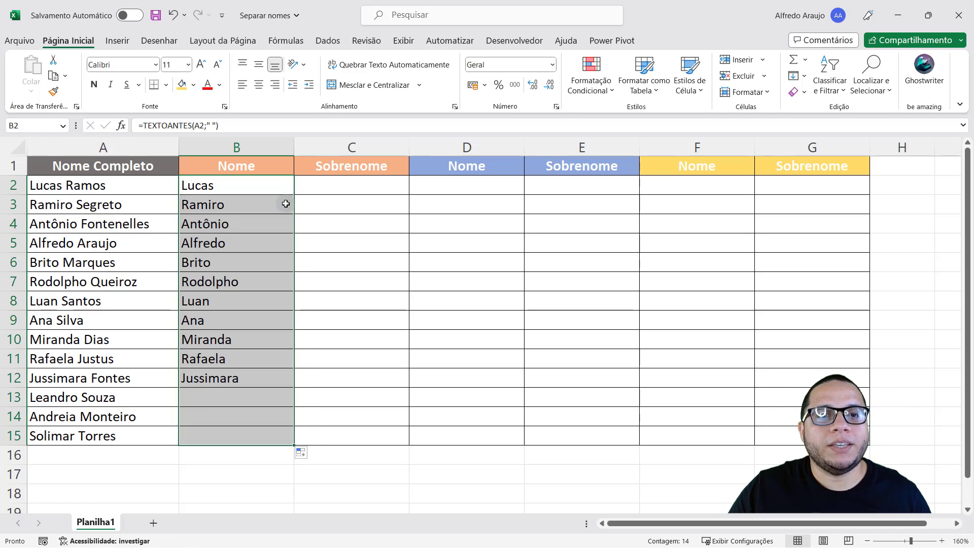
left_click_drag(219, 189, 236, 437)
Review the space delimiter in the B2 formula and the surname part of the full names in A2 to A4
left_click(263, 185)
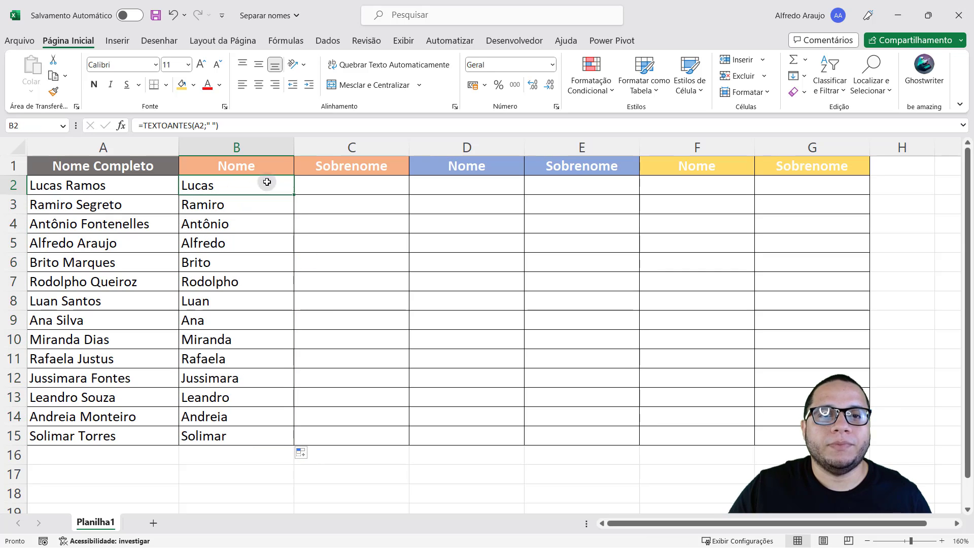
double_click(280, 183)
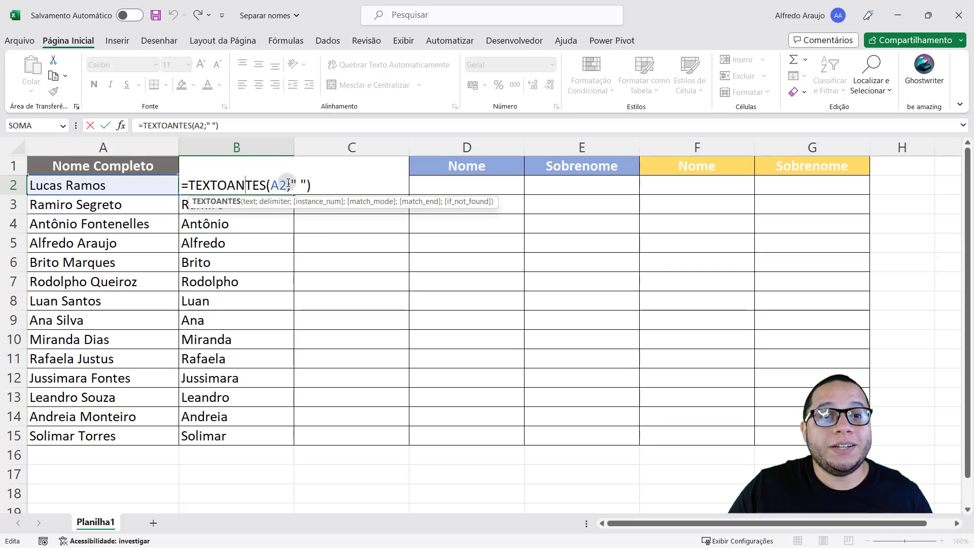
mouse_move(294, 183)
left_mouse_down()
mouse_move(313, 184)
mouse_move(303, 184)
mouse_move(310, 175)
left_mouse_up()
key("Escape")
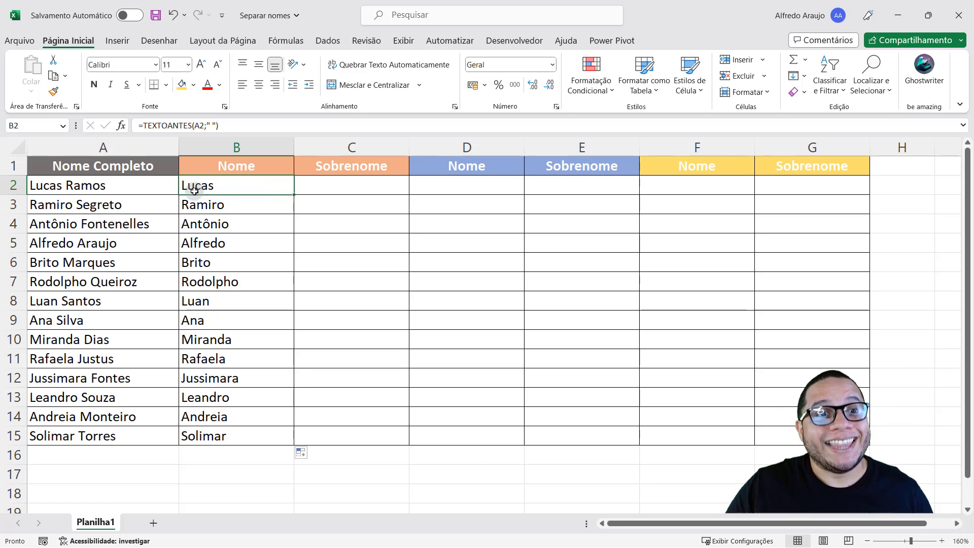
left_click(91, 185)
key("F2")
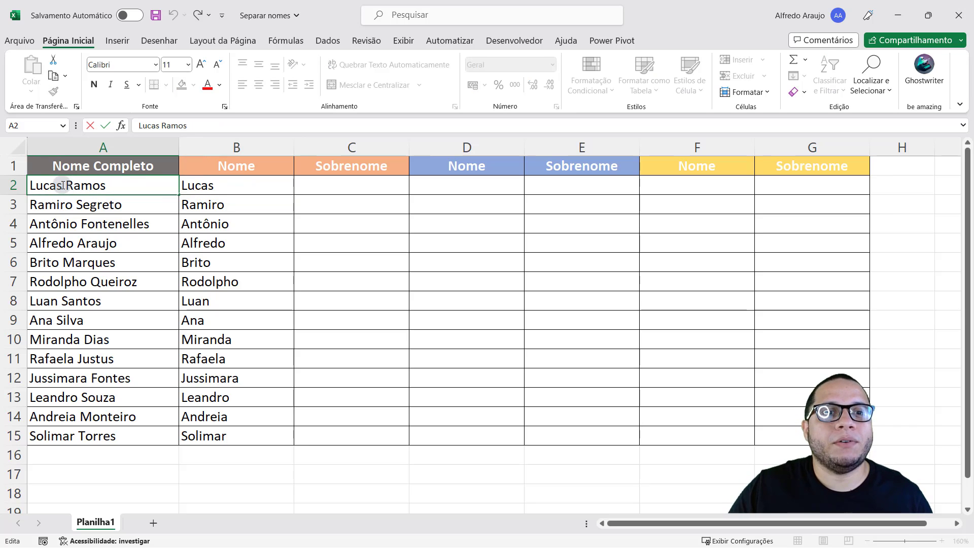
left_click(66, 185)
left_click_drag(67, 185, 162, 185)
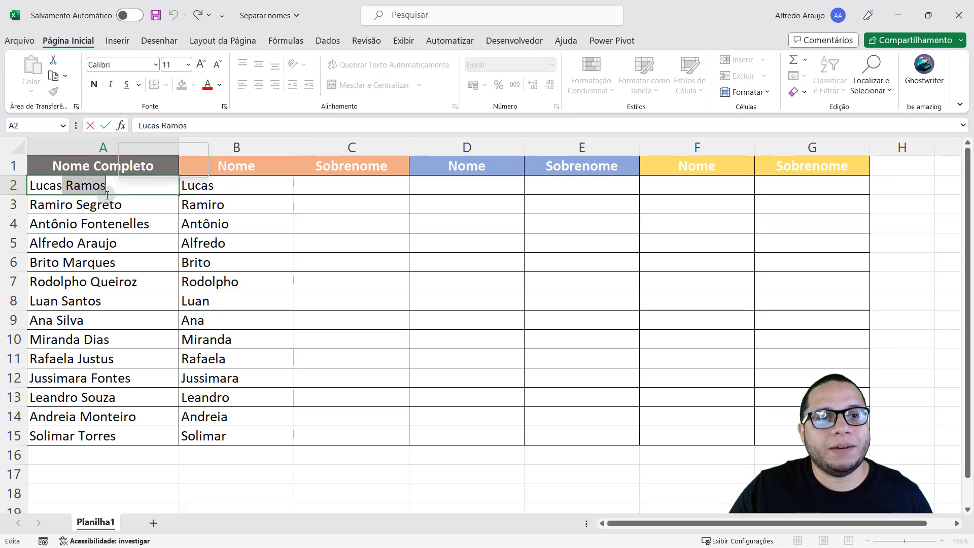
left_click(89, 205)
key("F2")
left_click_drag(76, 205, 161, 206)
left_click(139, 223)
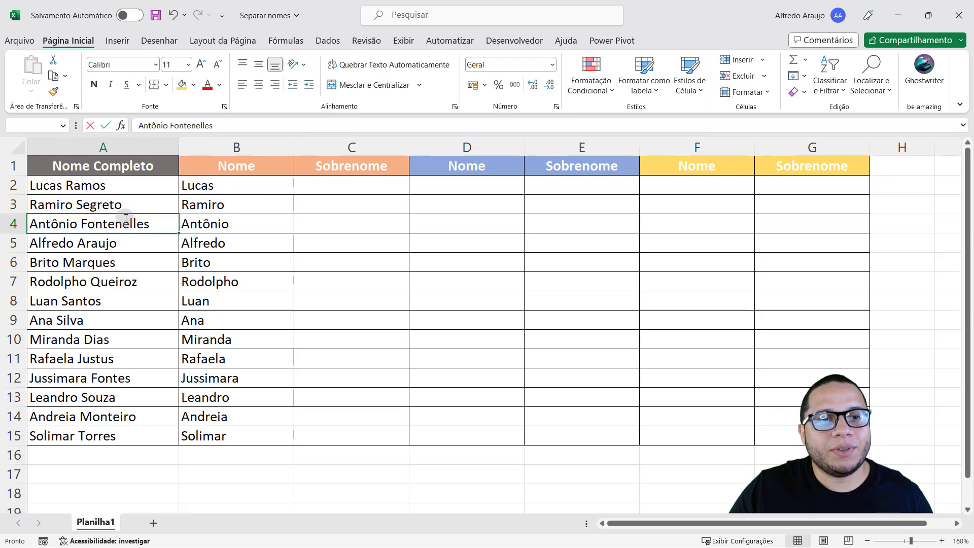
Enter the formula =TEXTODEPOIS(A2;" ") in C2 to extract the surname from the full name
left_click(332, 186)
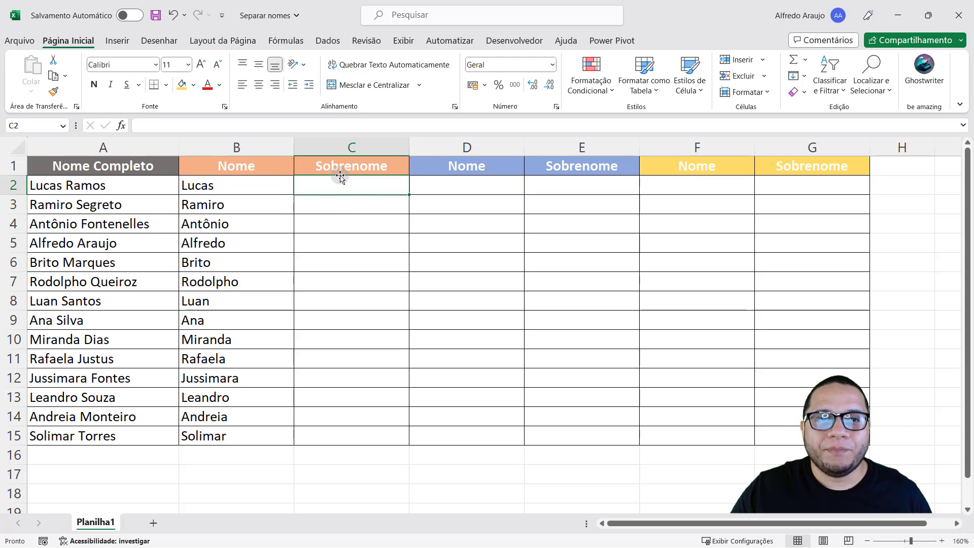
type("=TEXTODEP")
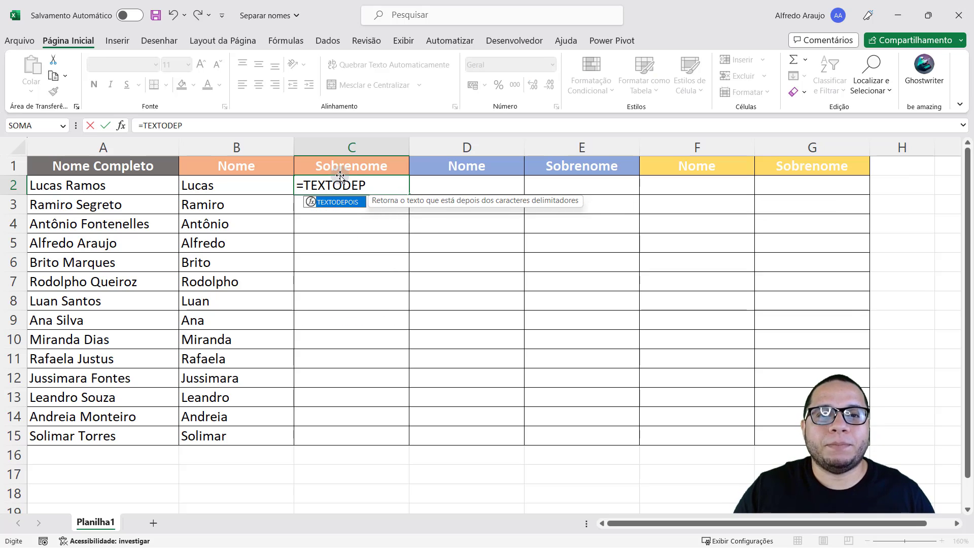
key("Tab")
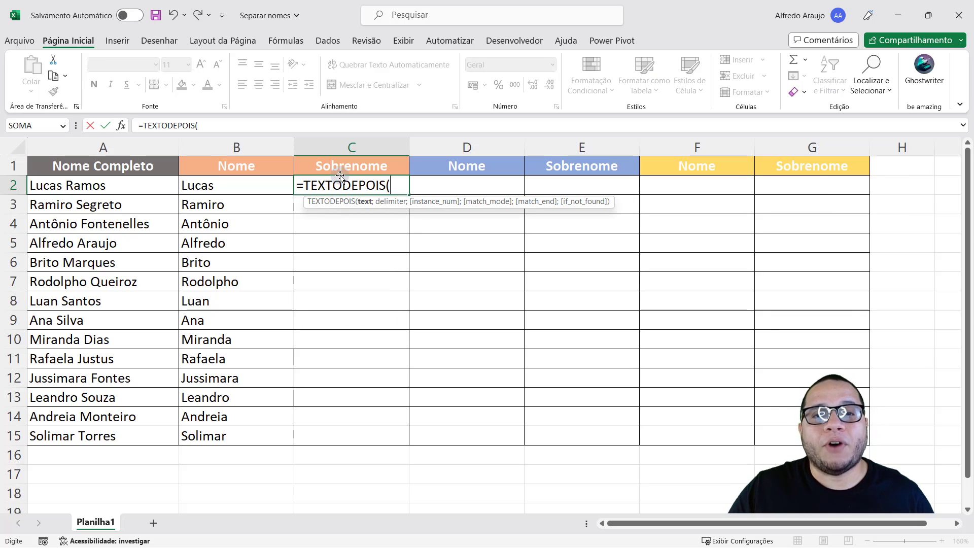
left_click(137, 189)
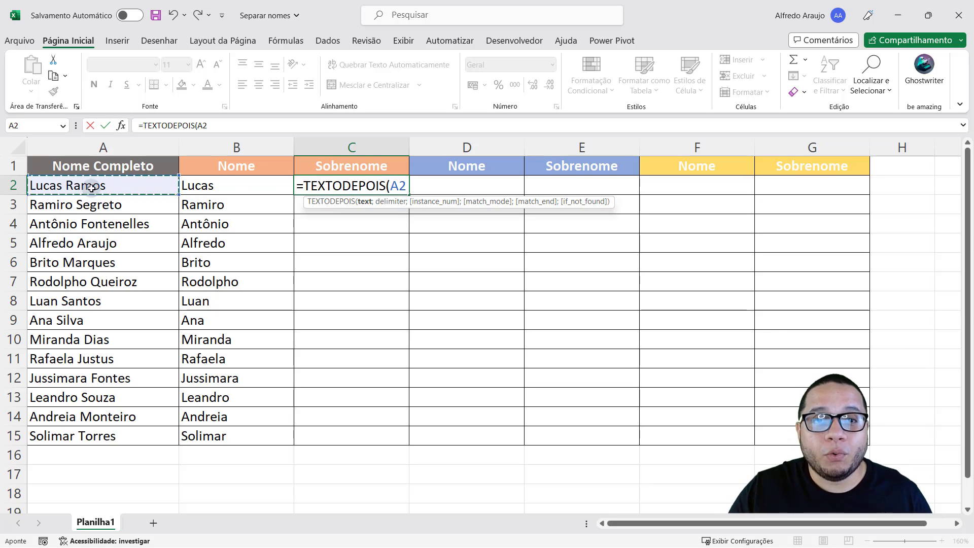
type(";")
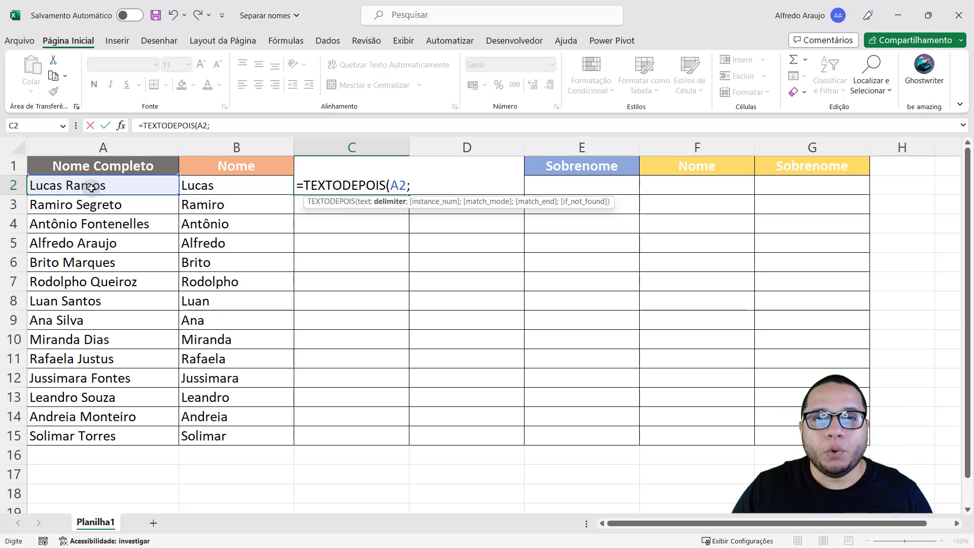
type("\" \"")
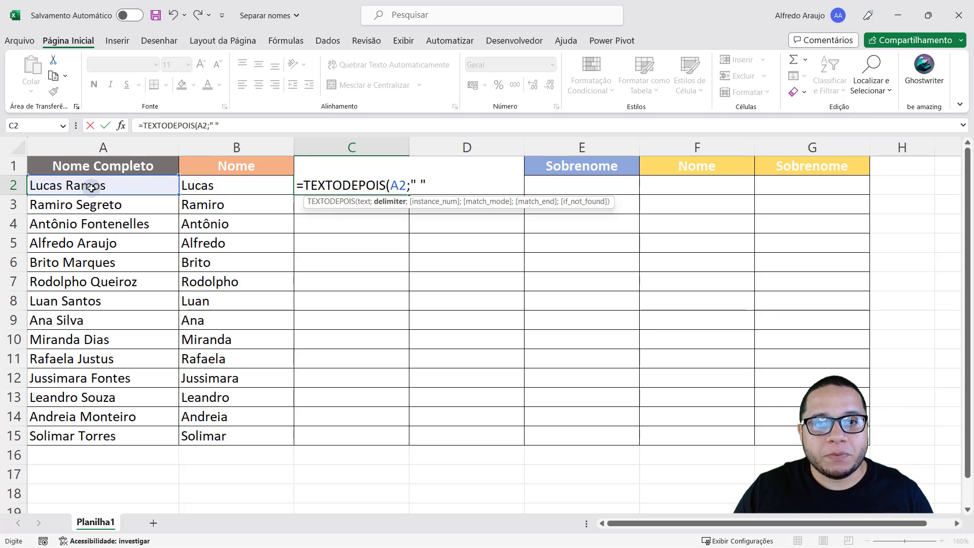
type(")")
key("Return")
Fill the TEXTODEPOIS formula from C2 down through C15
left_click(361, 191)
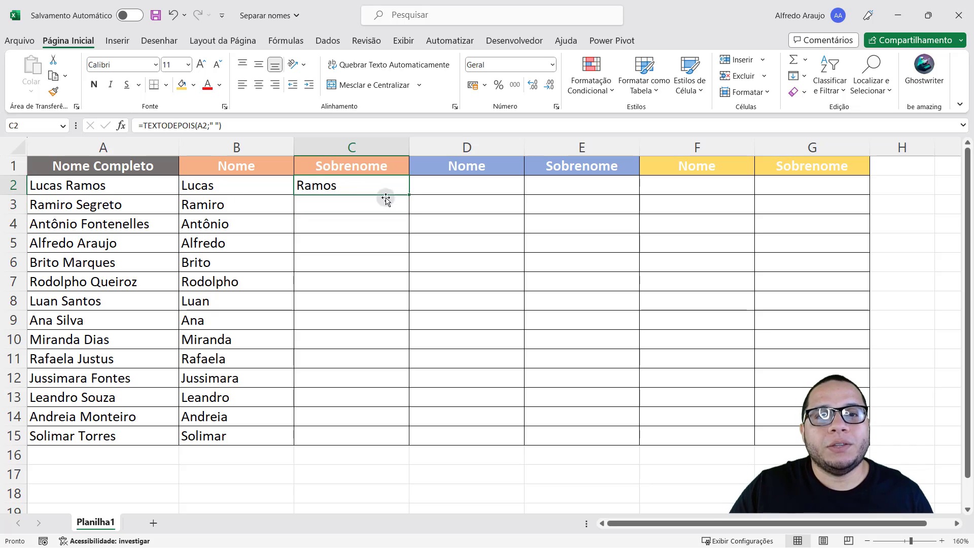
double_click(409, 195)
left_click(360, 345)
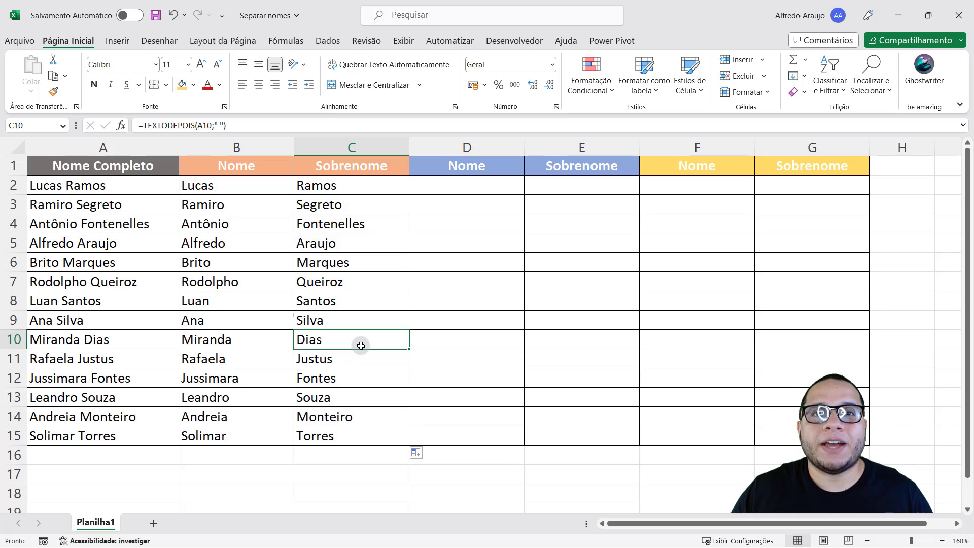
Examine the empty second Nome column and the space separating the first name from the surname in A2
left_click(428, 185)
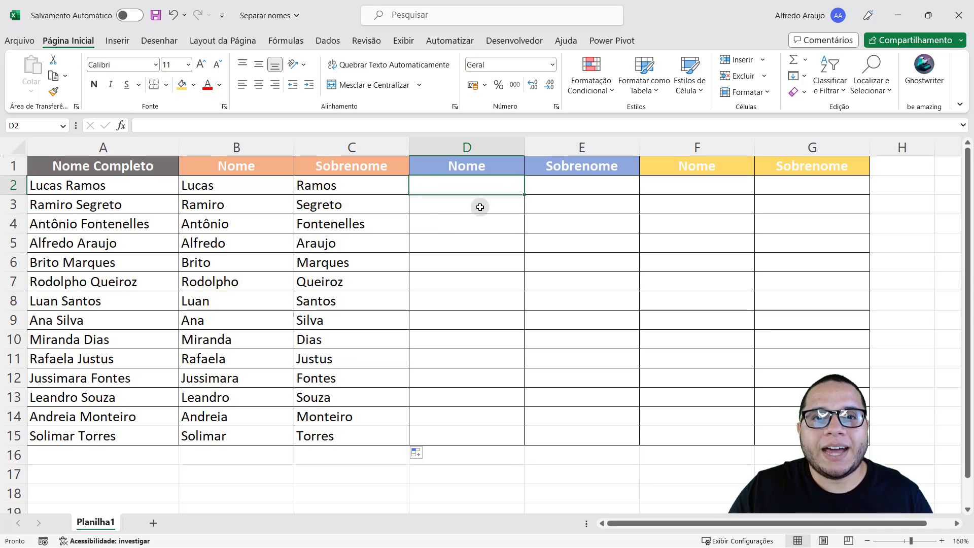
left_click(458, 167)
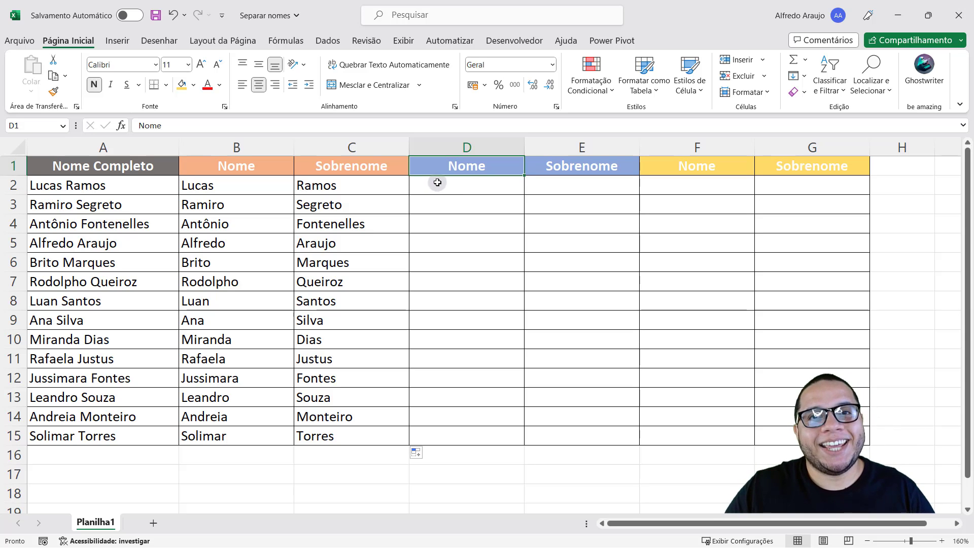
left_click(439, 186)
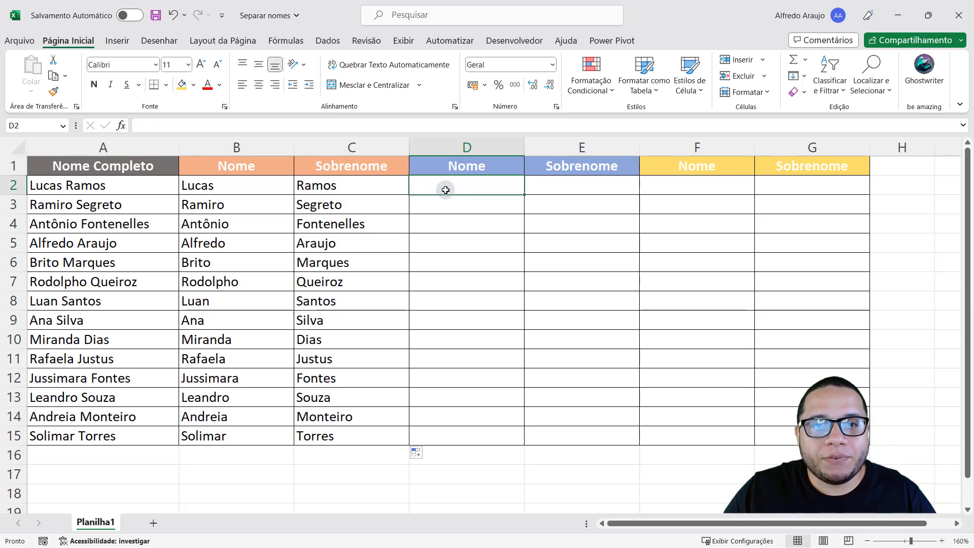
left_click(66, 185)
double_click(66, 184)
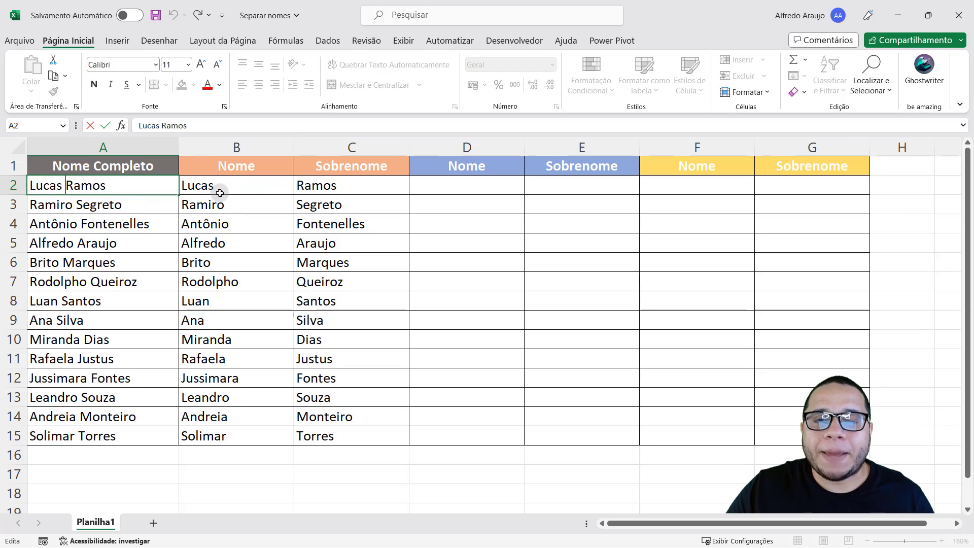
key("Escape")
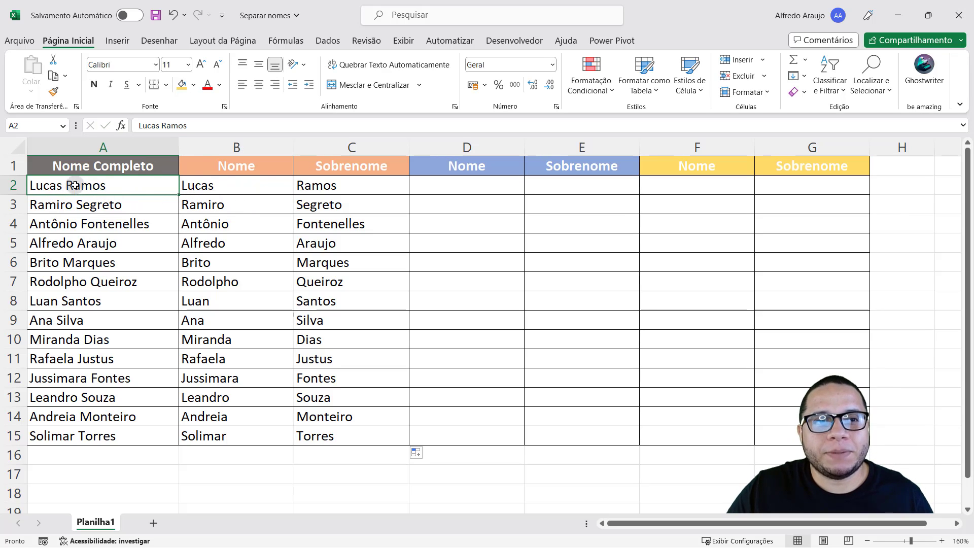
double_click(74, 184)
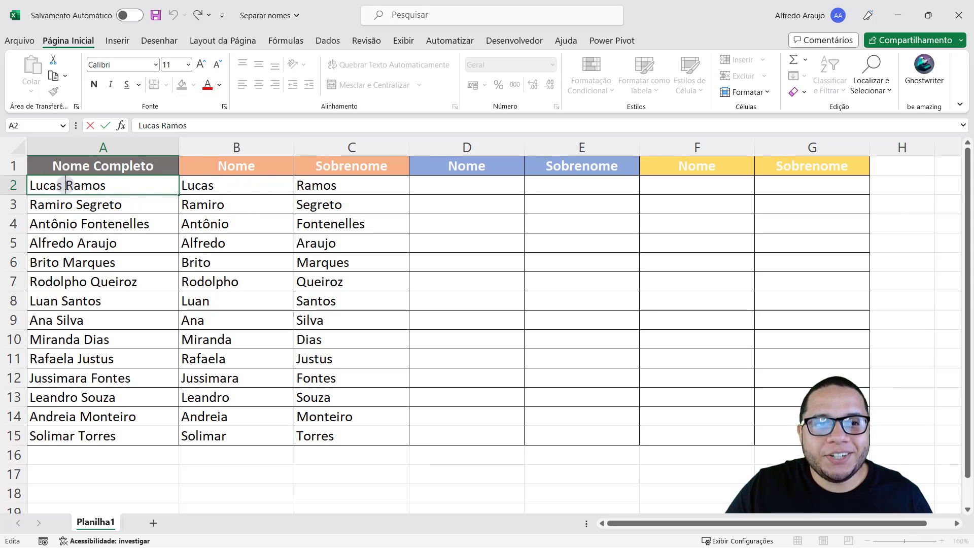
left_click(68, 186)
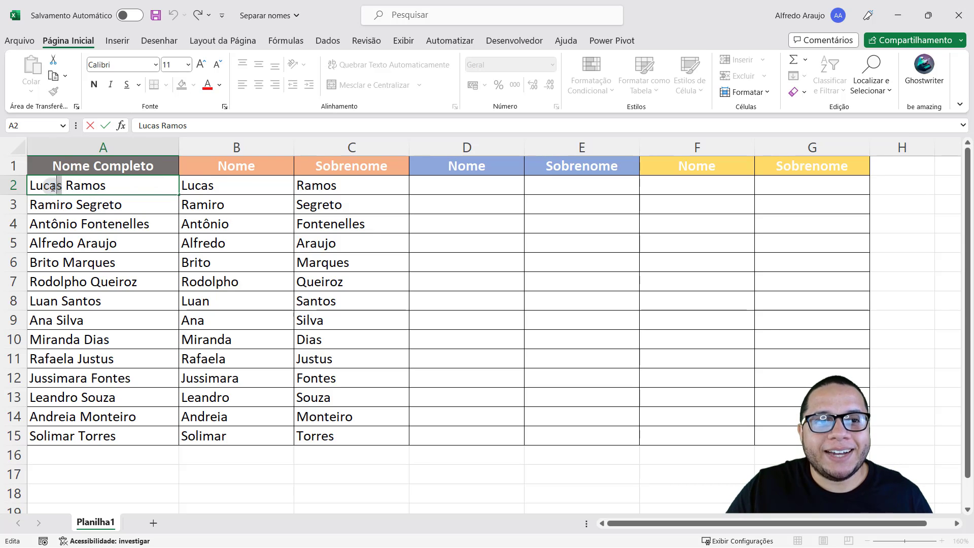
left_click(53, 185)
key("Return")
double_click(61, 184)
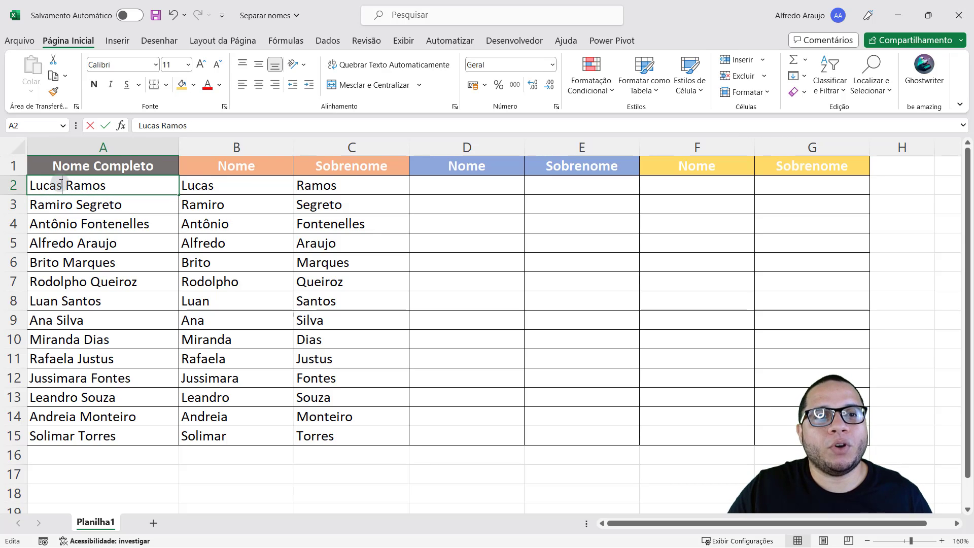
key("Escape")
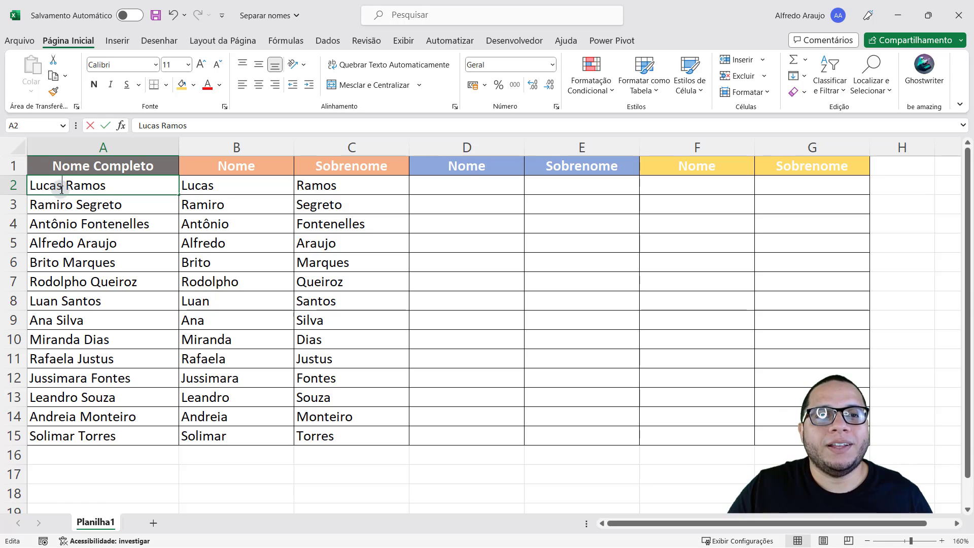
double_click(61, 186)
left_click_drag(63, 186, 70, 189)
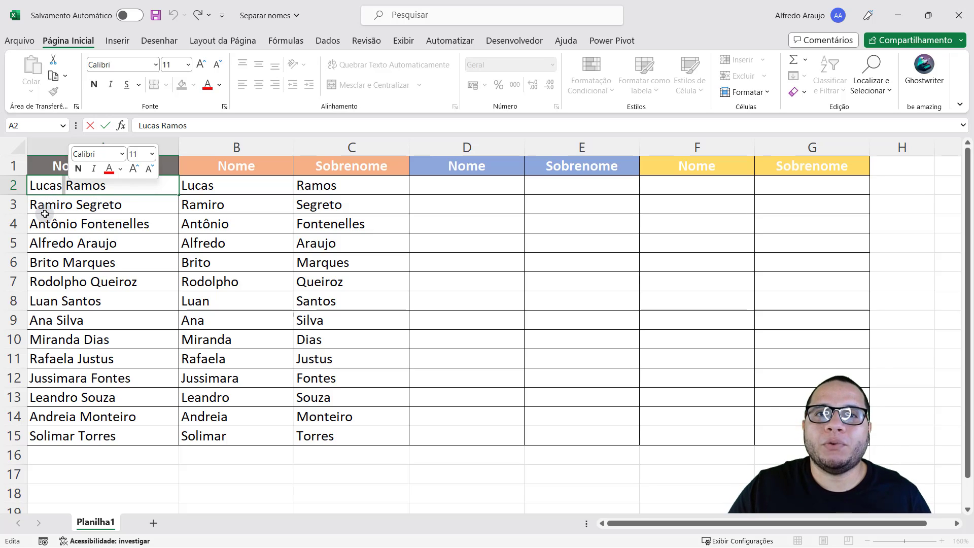
left_click(66, 189)
double_click(62, 187)
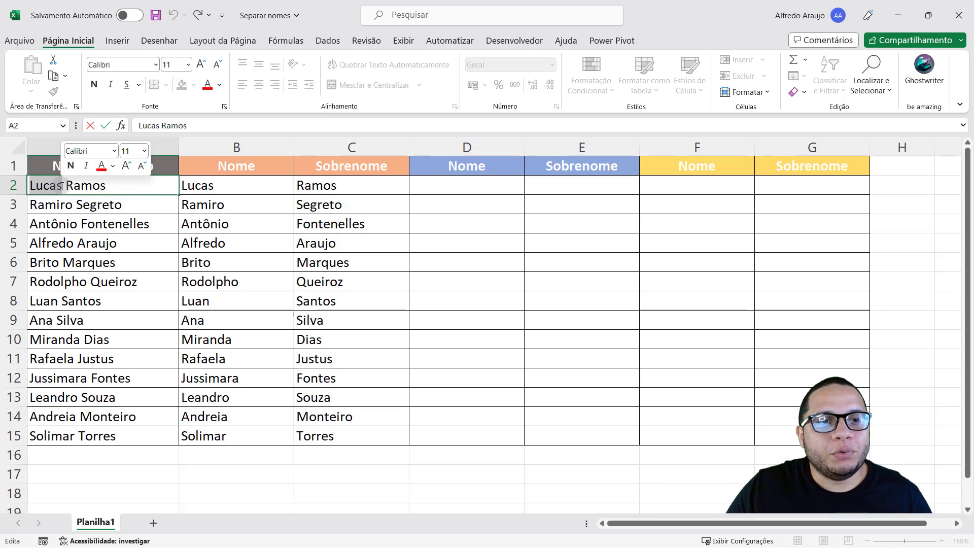
triple_click(69, 188)
left_click(64, 186)
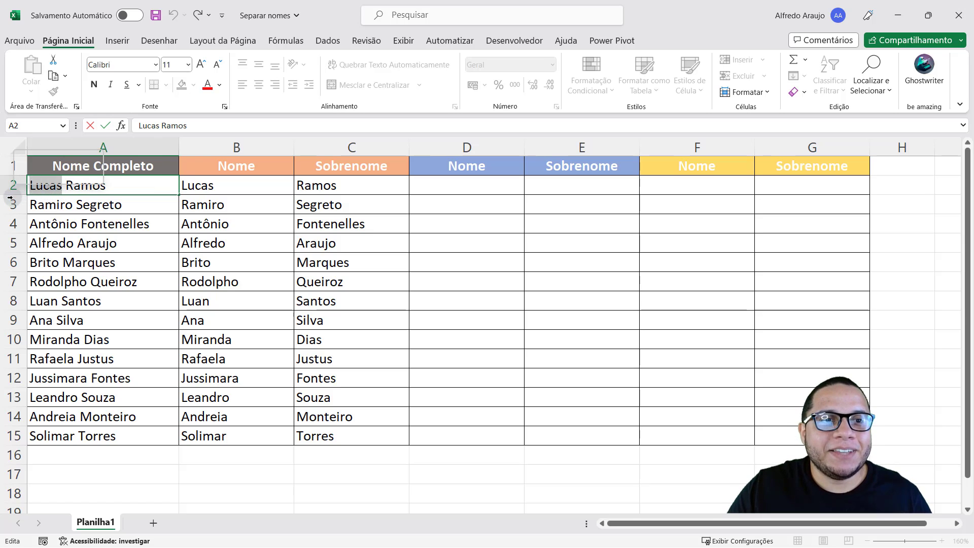
double_click(45, 187)
key("Escape")
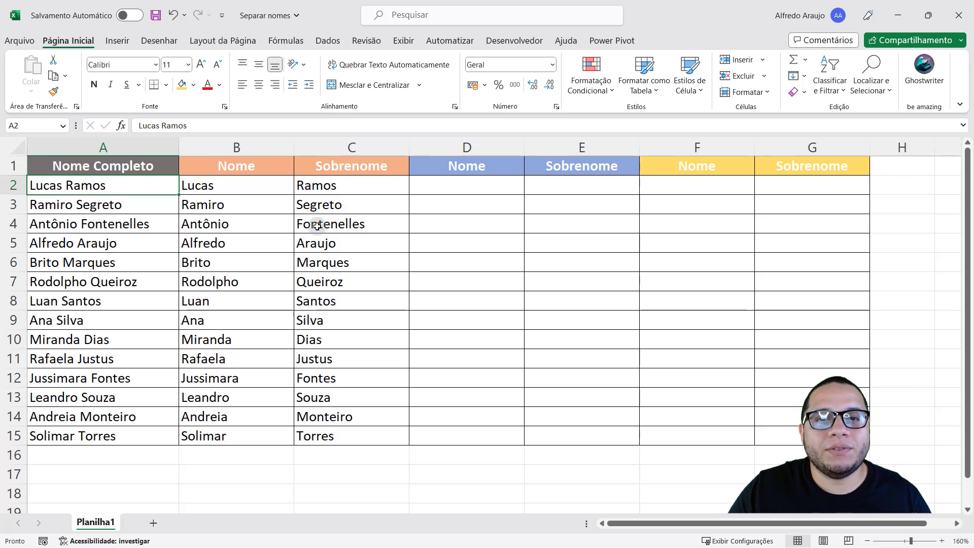
Enter the formula =ESQUERDA(A2;5) in D2 to extract the first five characters of the full name
left_click(429, 188)
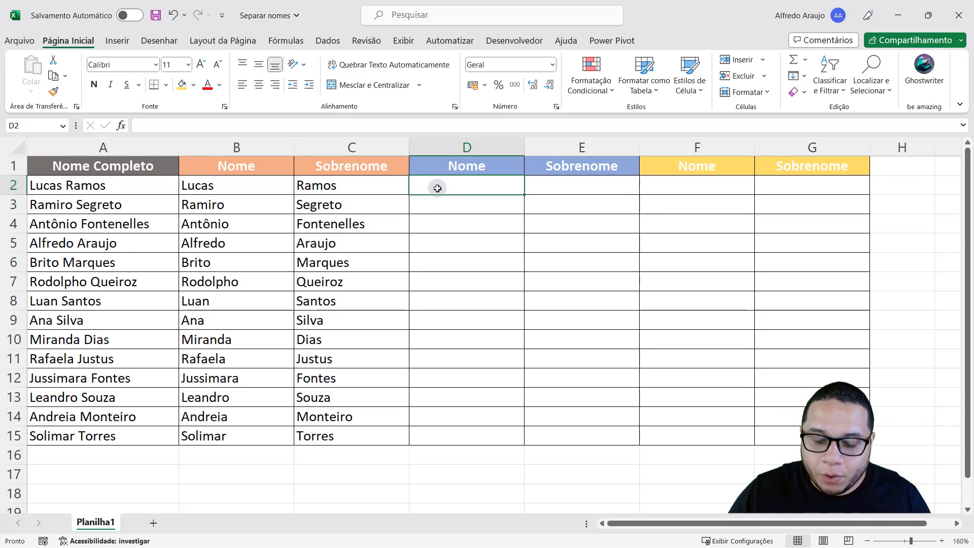
type("=")
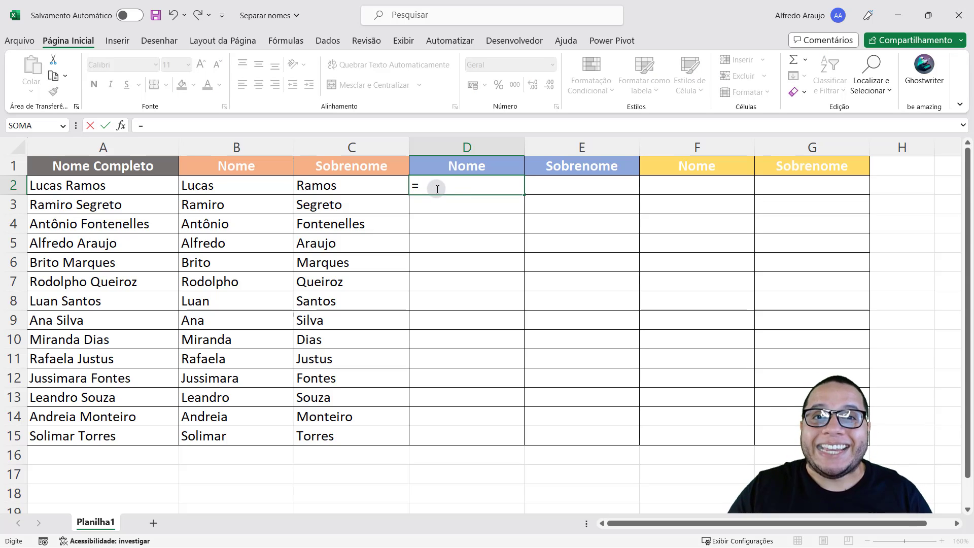
type("esquer")
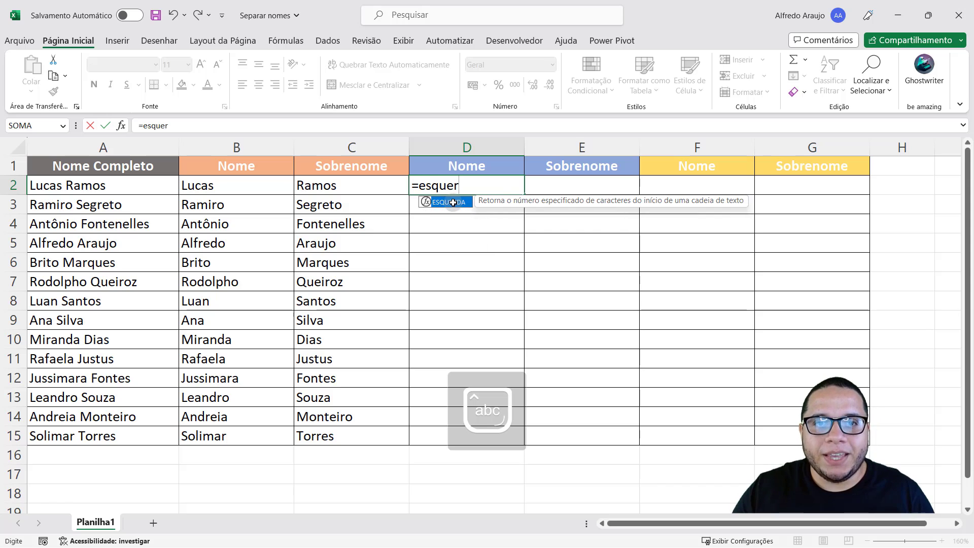
double_click(452, 203)
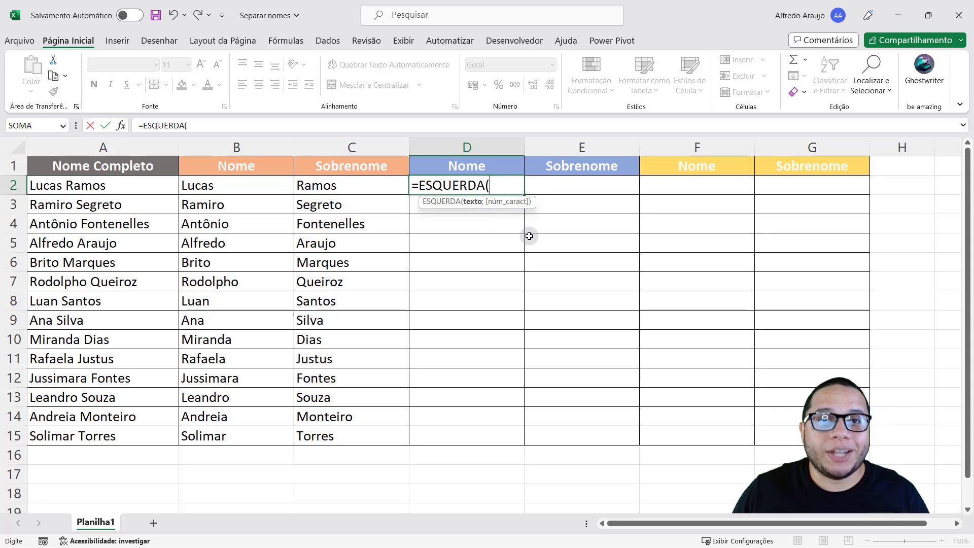
left_click(96, 180)
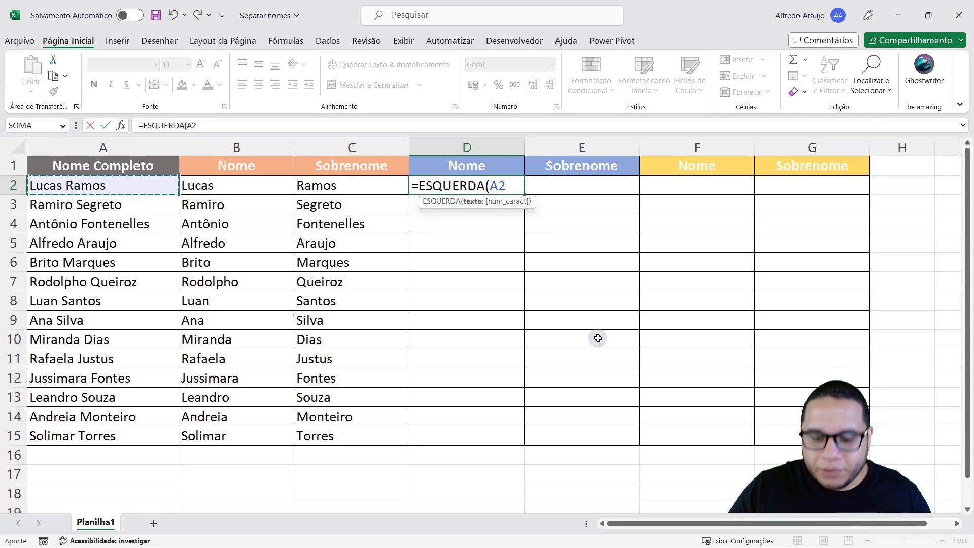
type(";")
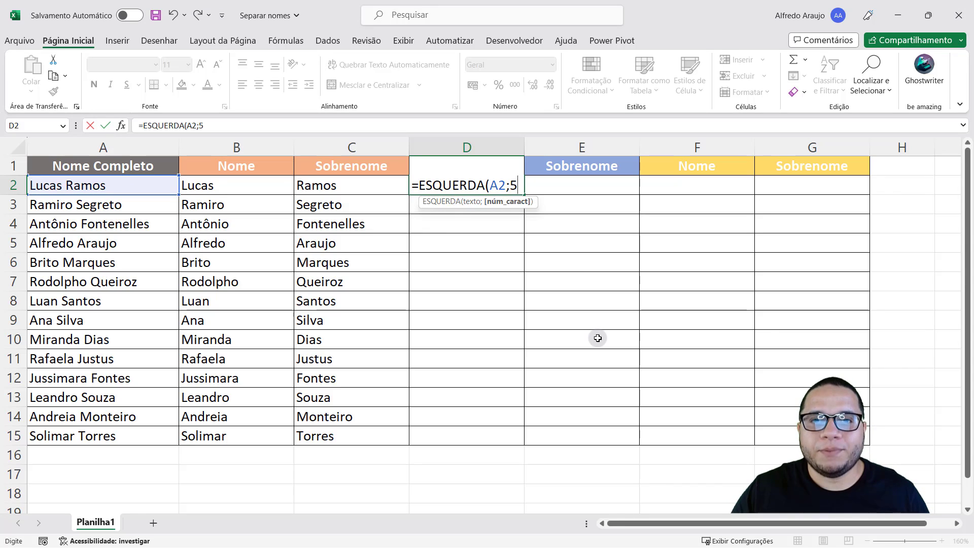
type("5)")
key("Return")
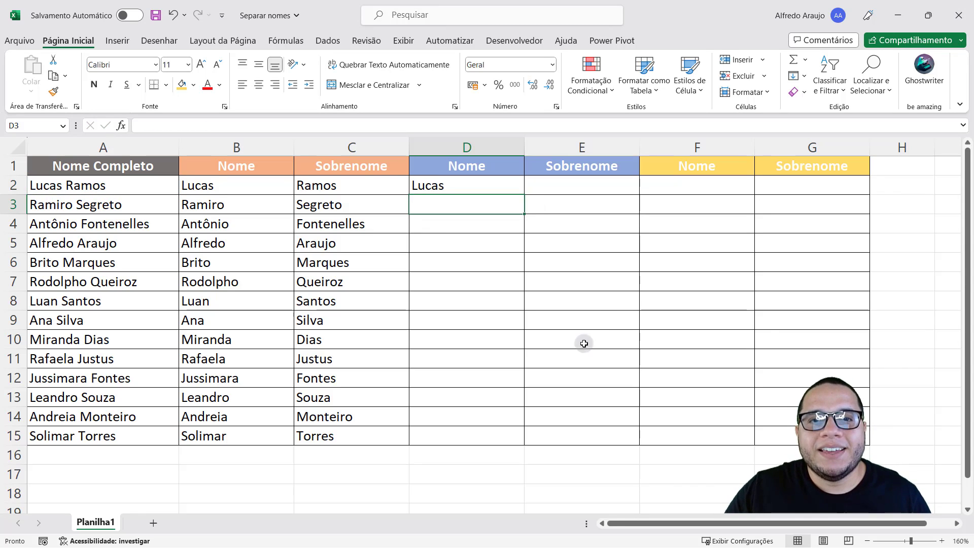
Compare the fixed character count in the D2 formula with the lengths of the first names in A3 to A5
left_click(503, 179)
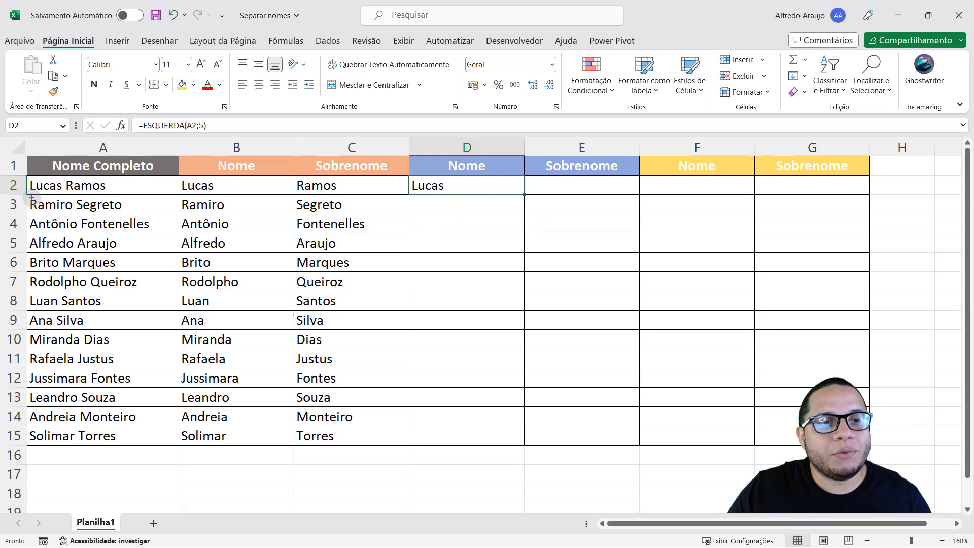
mouse_move(29, 196)
left_mouse_down()
mouse_move(87, 212)
mouse_move(61, 232)
mouse_move(78, 233)
left_mouse_up()
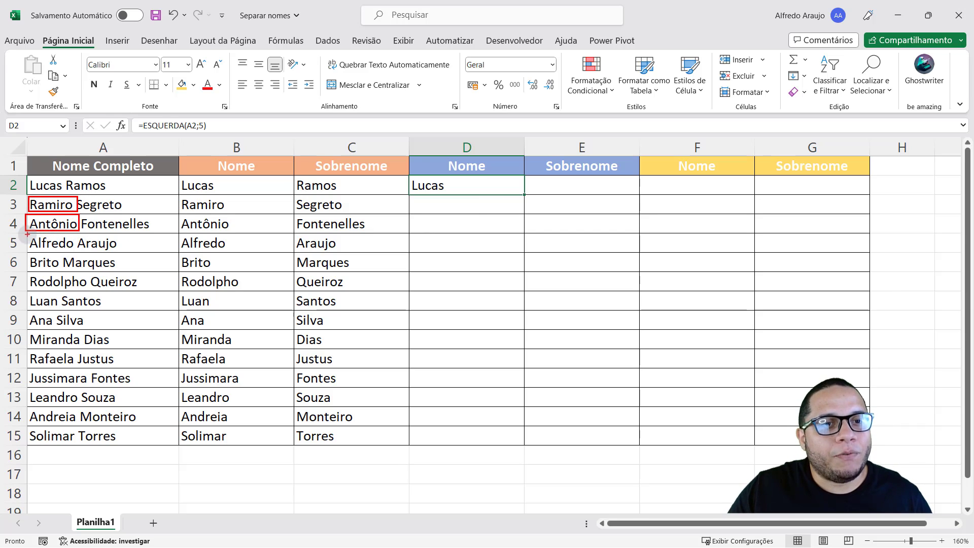
left_click_drag(27, 235, 75, 252)
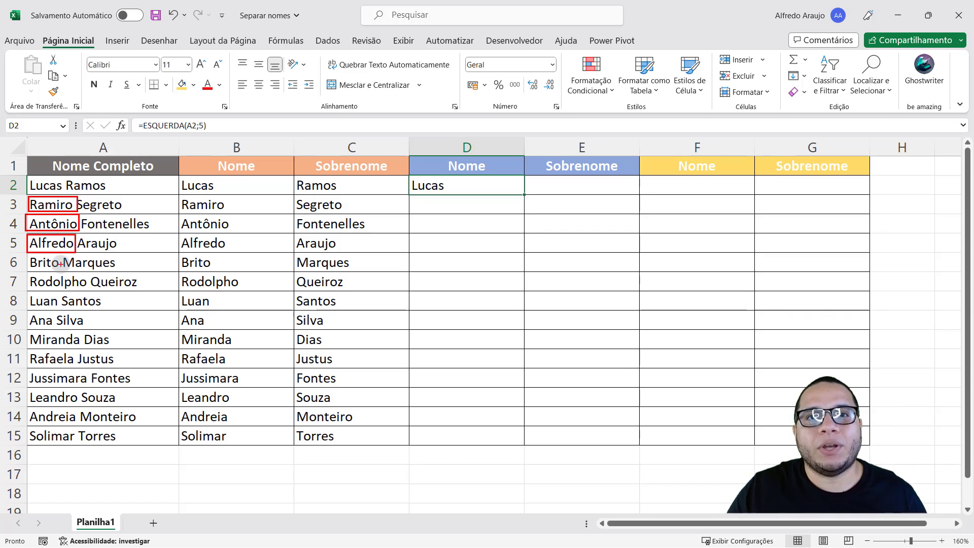
key("Escape")
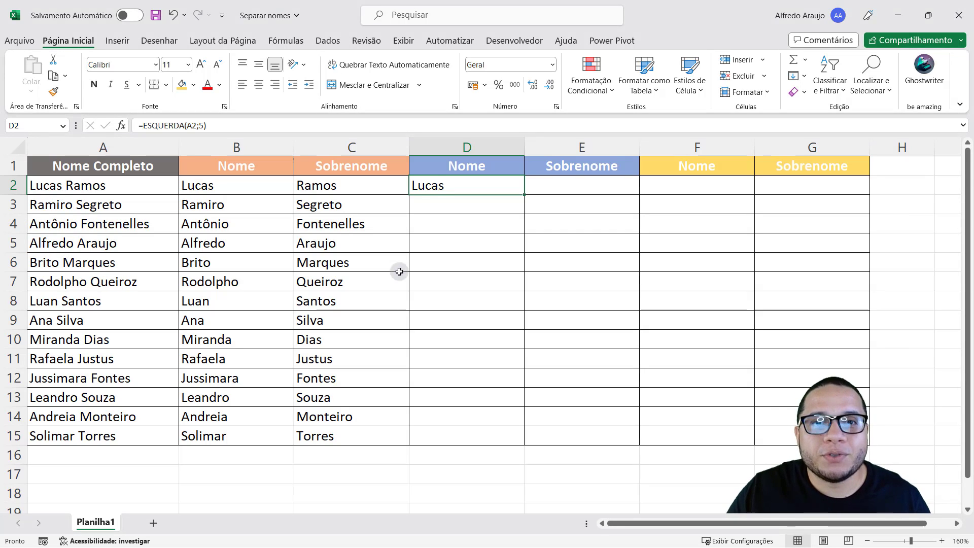
Replace the fixed character count 5 in the D2 formula with the PROCURAR function
double_click(515, 185)
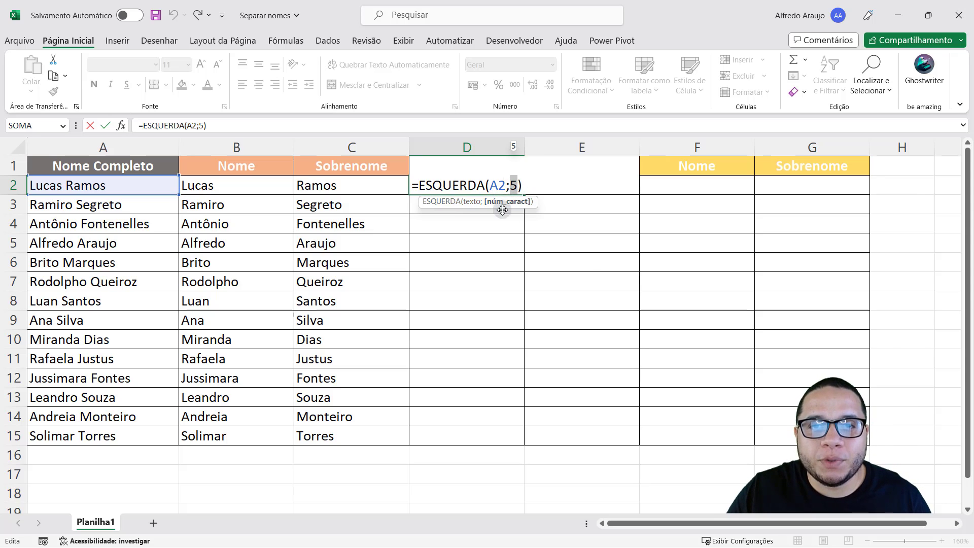
key("BackSpace")
type("procu")
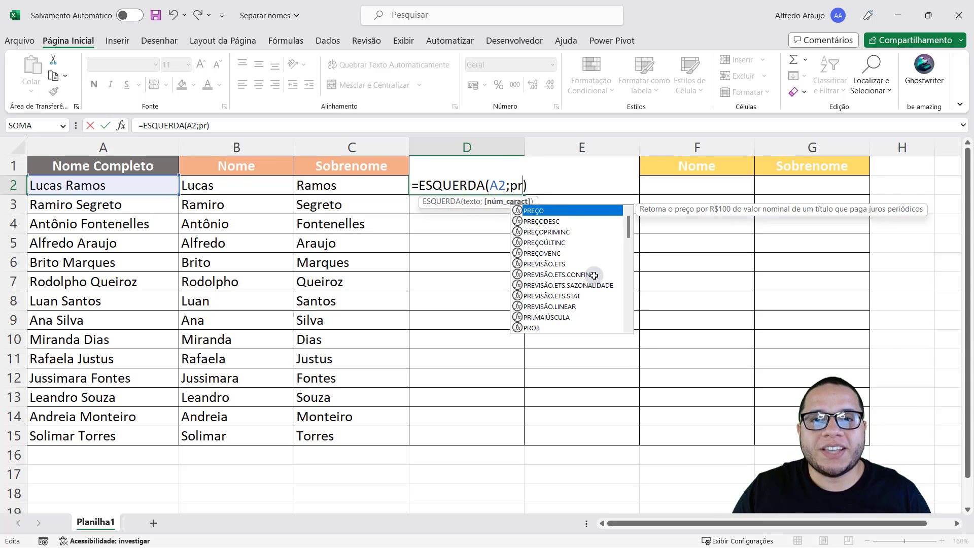
key("Tab")
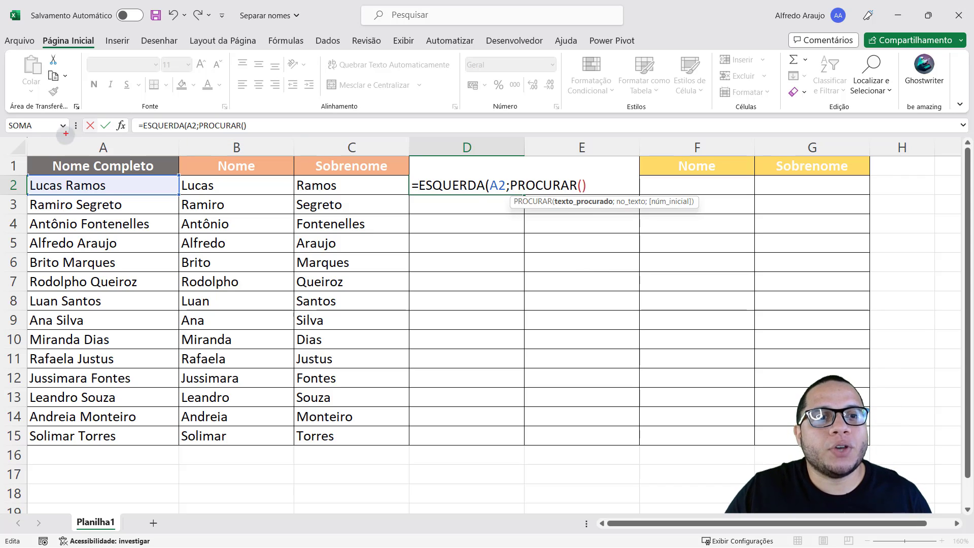
Count the characters of the full name in A2 one by one up to the space
left_click_drag(31, 177, 32, 122)
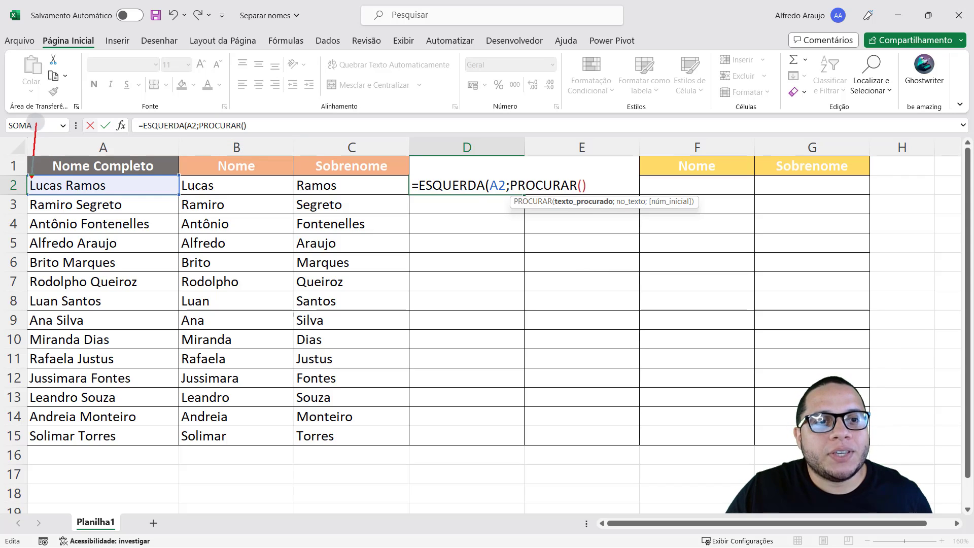
left_click_drag(38, 178, 38, 120)
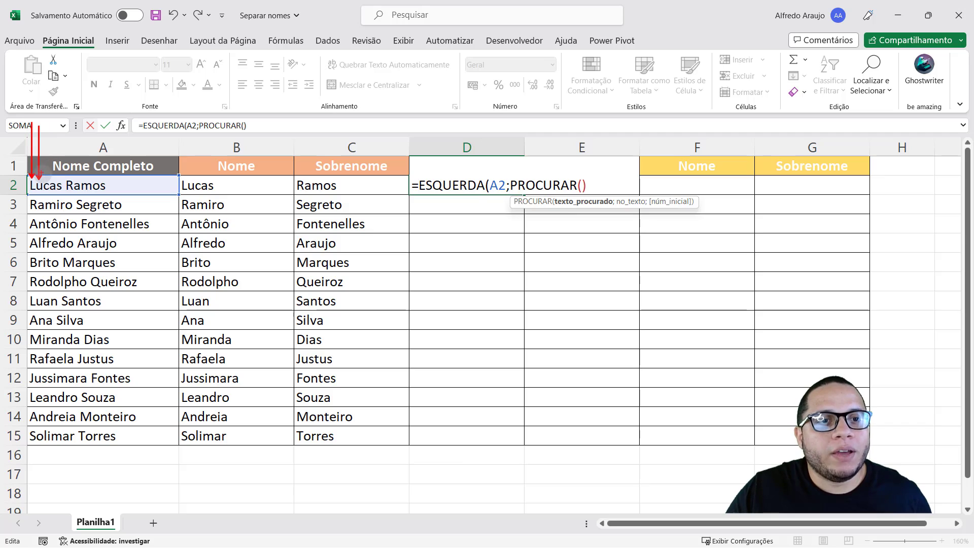
left_click_drag(45, 178, 46, 120)
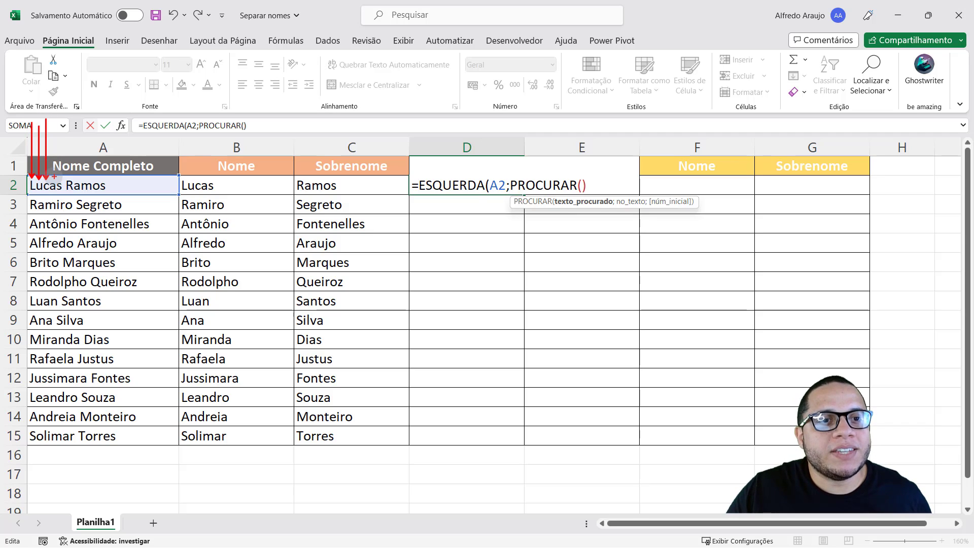
left_click_drag(53, 177, 52, 86)
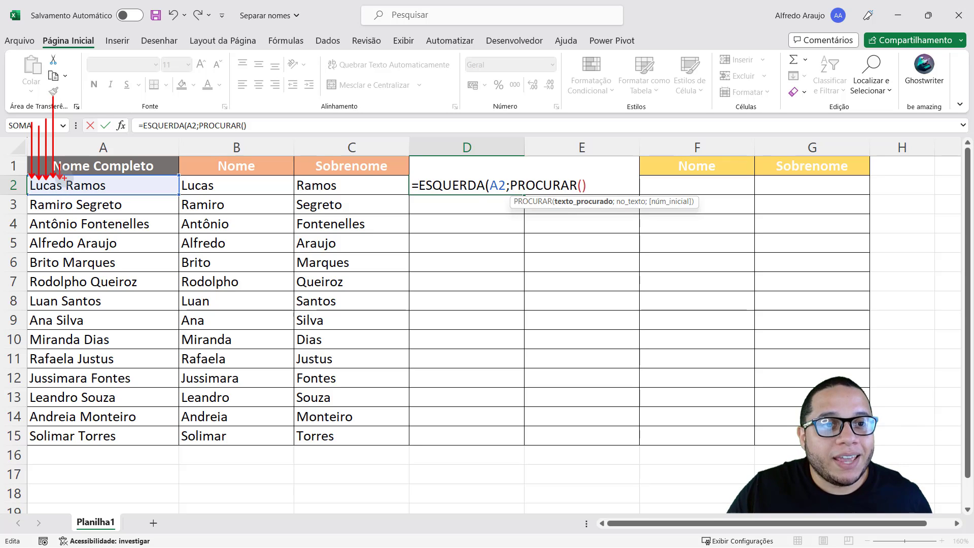
left_click_drag(64, 178, 65, 134)
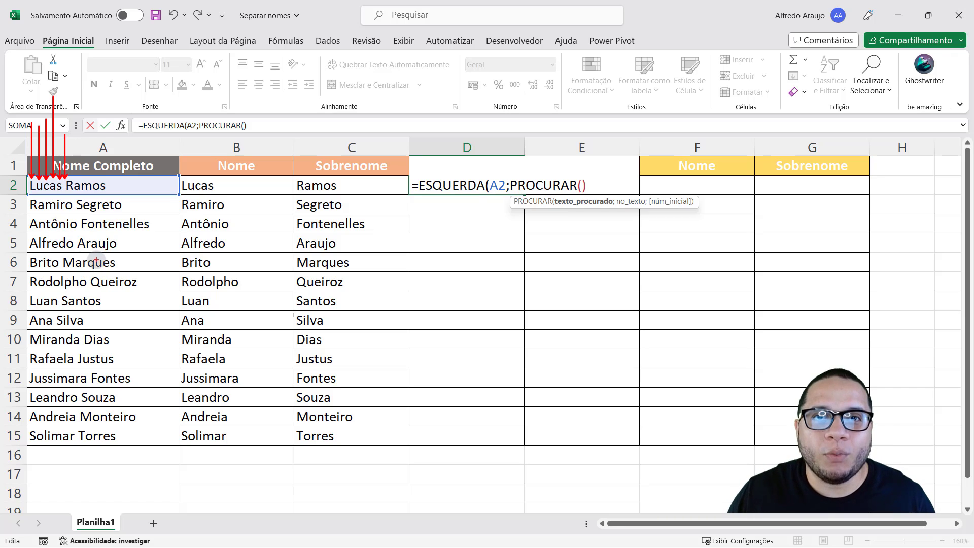
key("Escape")
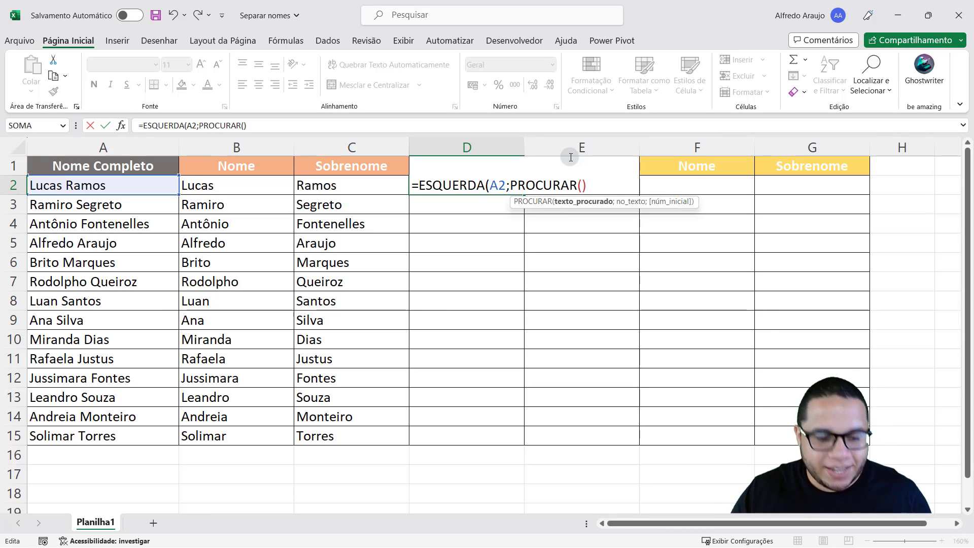
Make PROCURAR look for a space in A2, completing the D2 formula as =ESQUERDA(A2;PROCURAR(" ";A2))
type("\" \"")
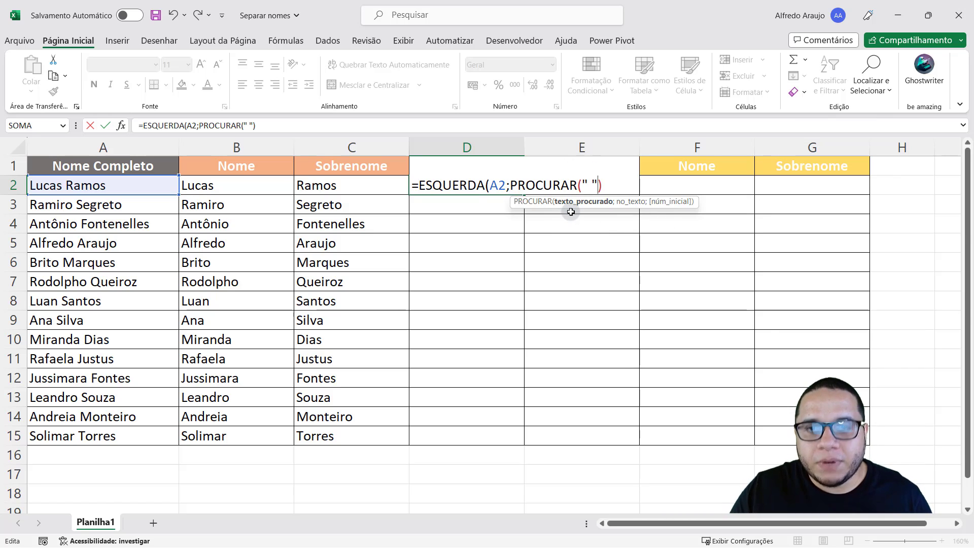
type(";")
left_click(146, 183)
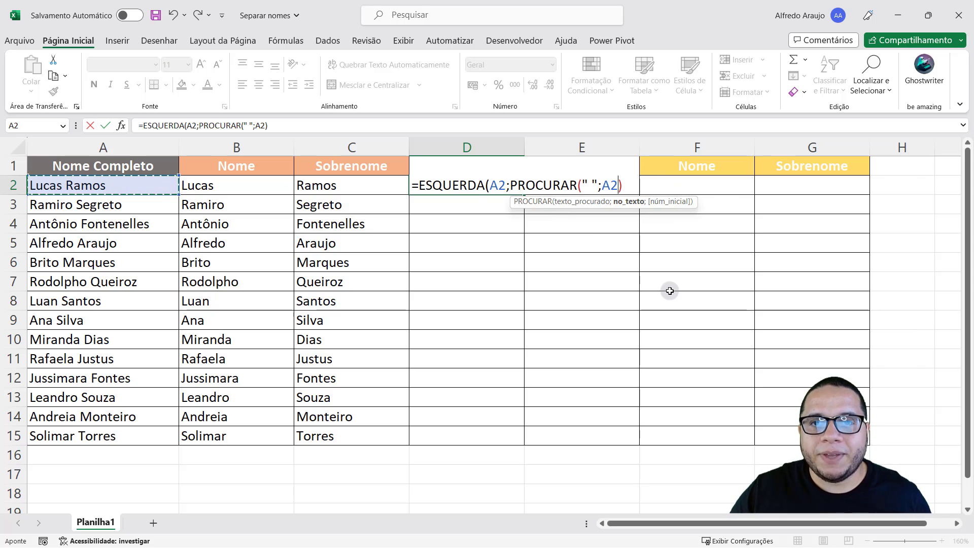
type(")")
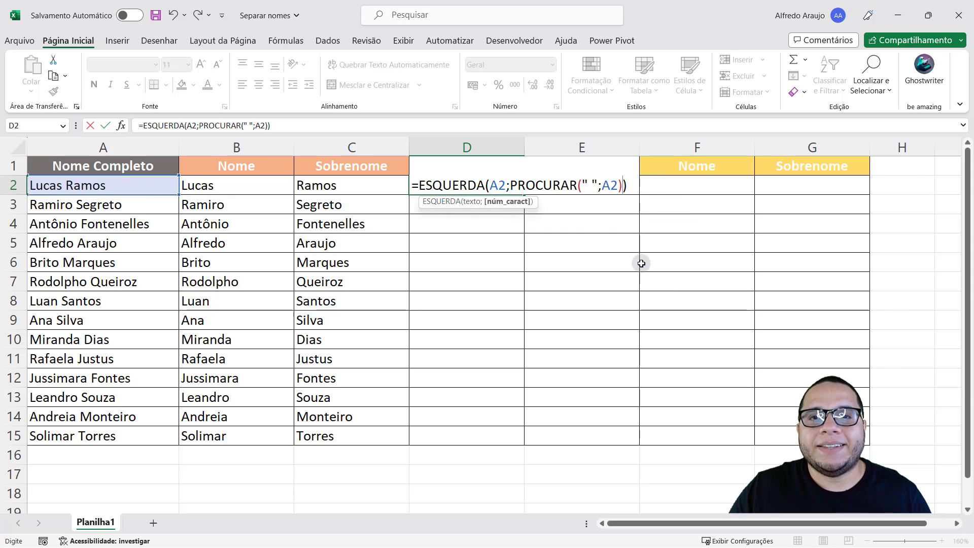
left_click_drag(509, 183, 623, 183)
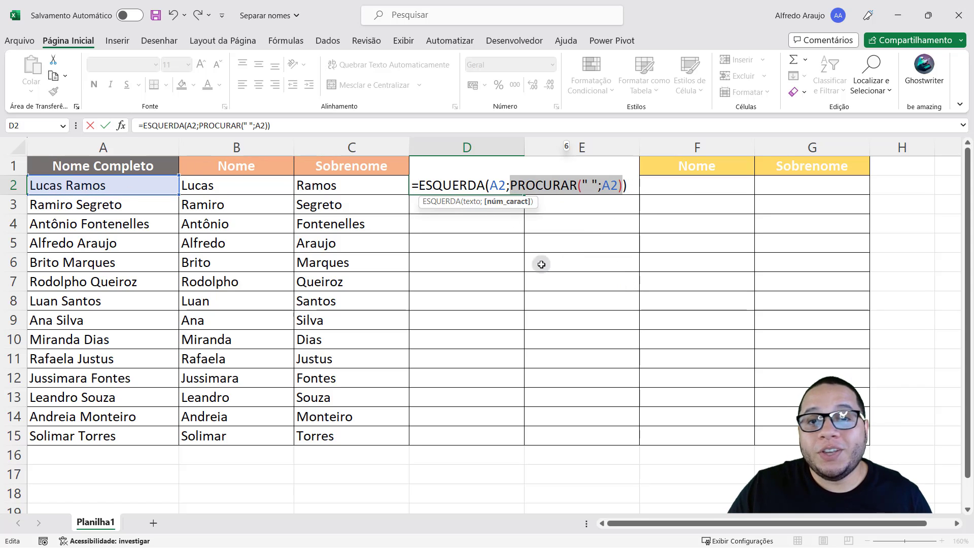
left_click(591, 186)
key("Return")
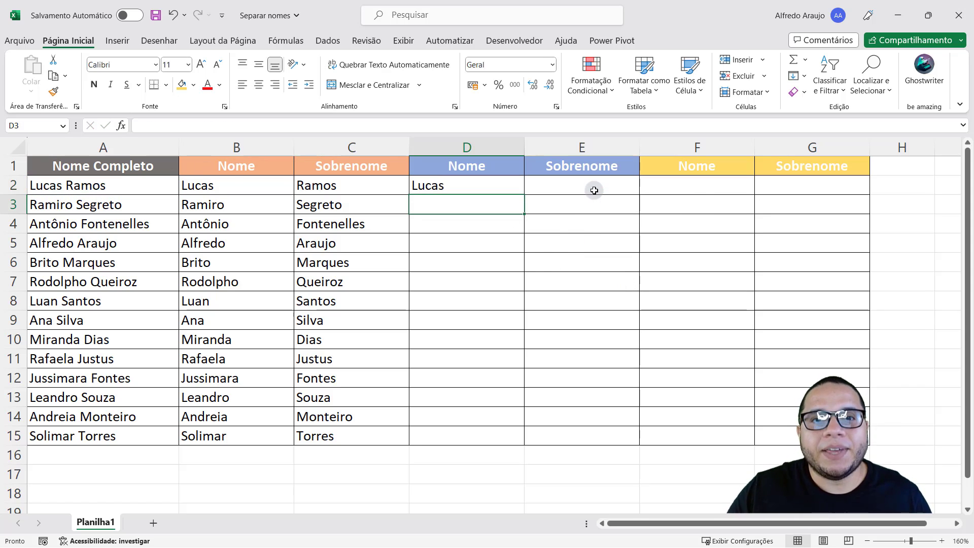
Fill the ESQUERDA and PROCURAR formula from D2 down through D15
left_click(501, 184)
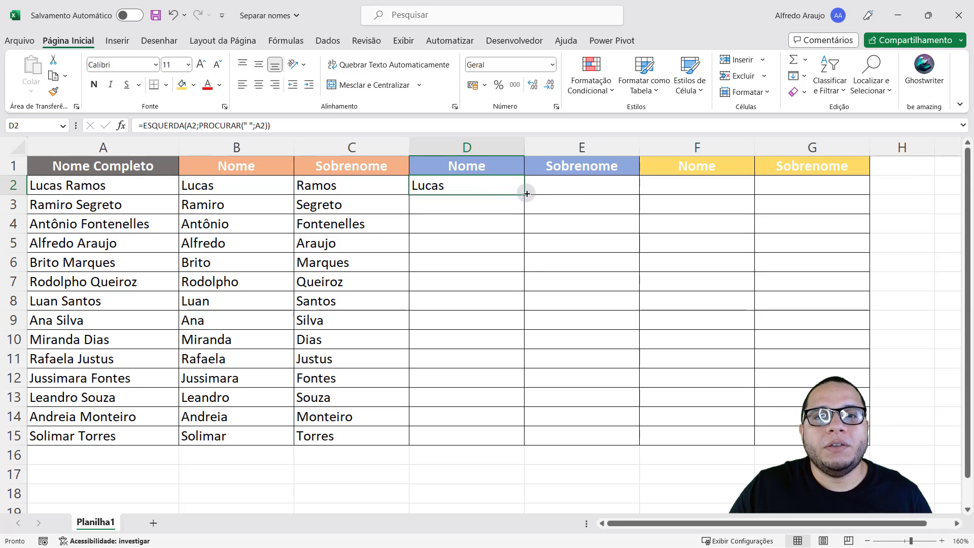
left_click(526, 195)
left_click(511, 184)
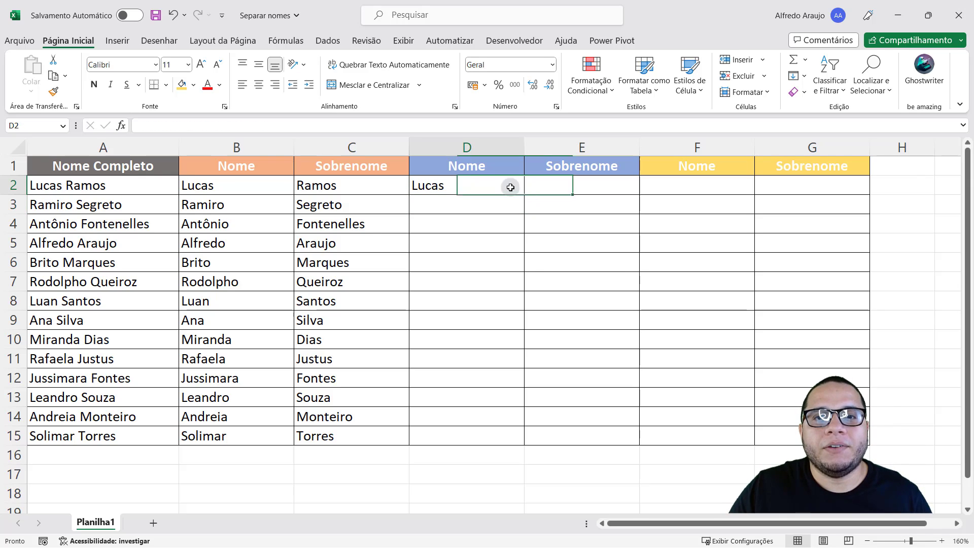
double_click(524, 193)
left_click(501, 232)
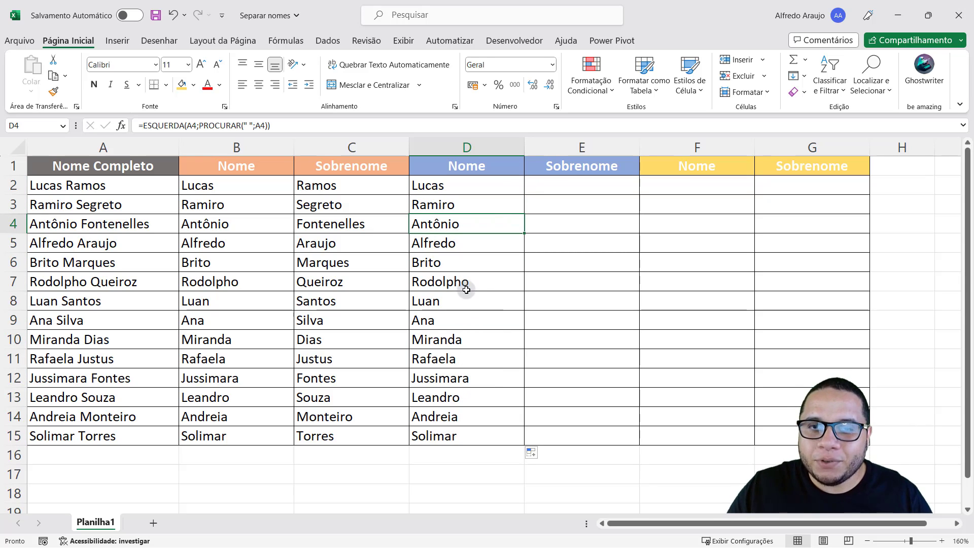
Review the extracted first names and their formulas in D2 to D4
left_click(455, 185)
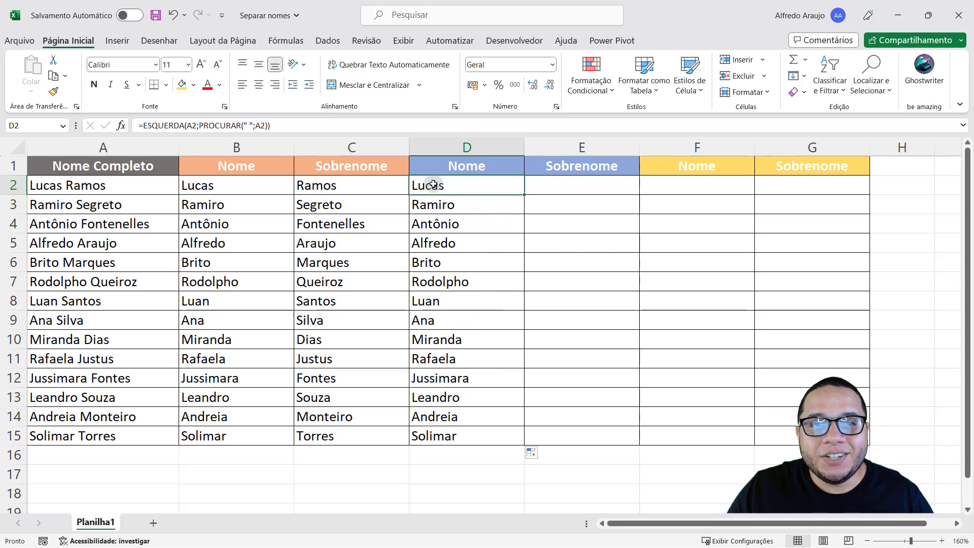
left_click(475, 169)
left_click(471, 183)
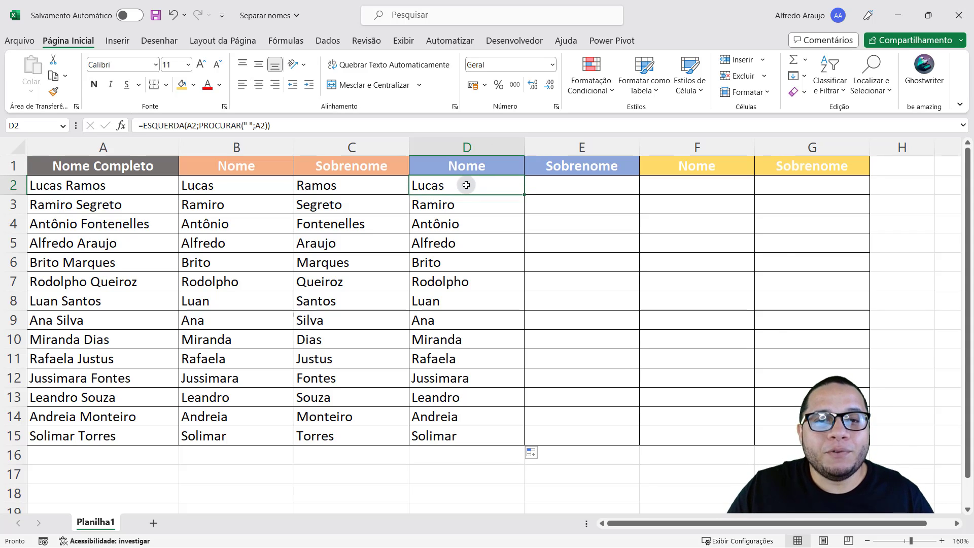
left_click(464, 203)
left_click(468, 226)
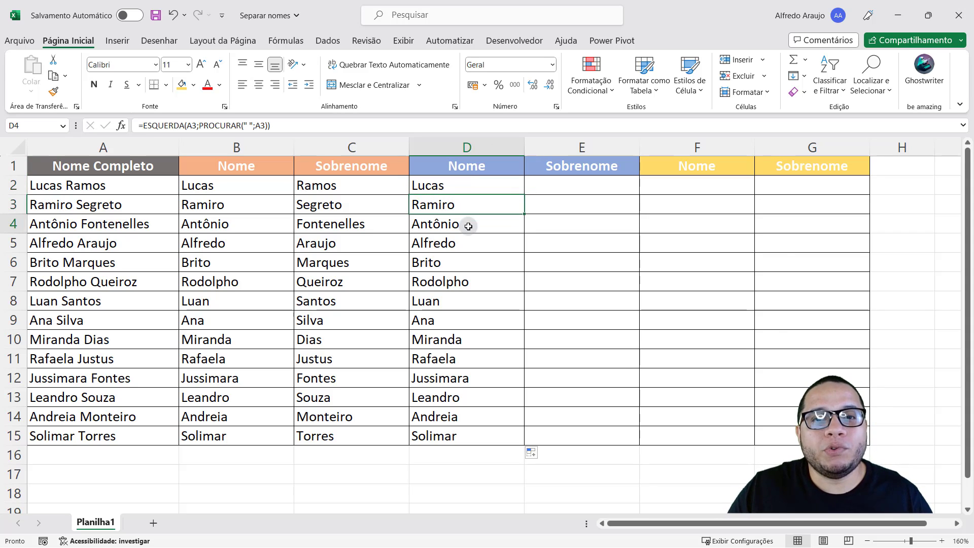
left_click(462, 187)
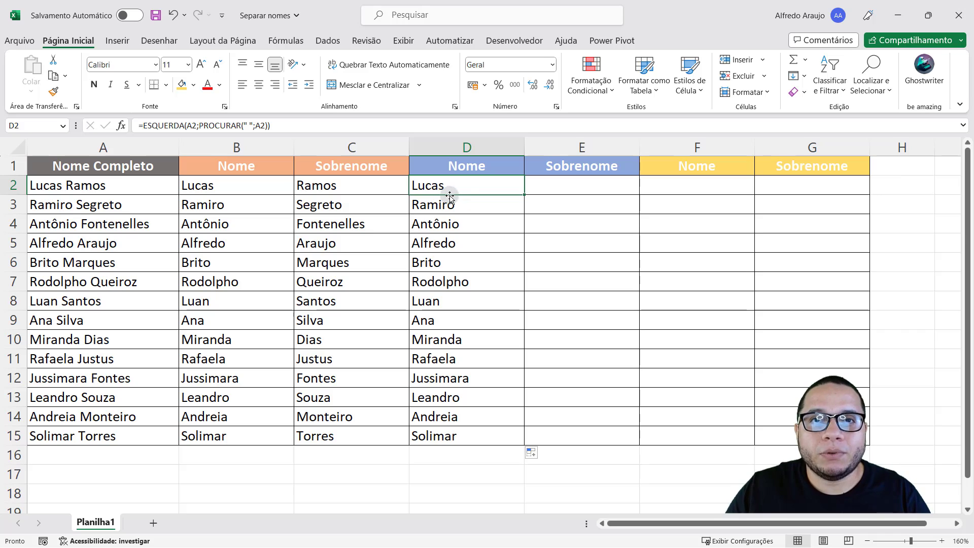
Examine the extent of the first name and the space following it in cells A2 to A4
left_click(32, 182)
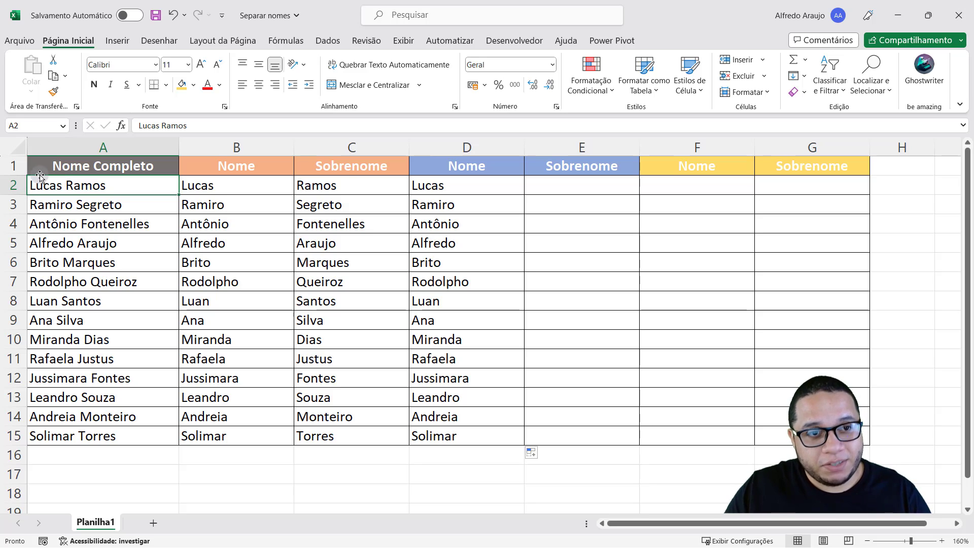
left_click(37, 202)
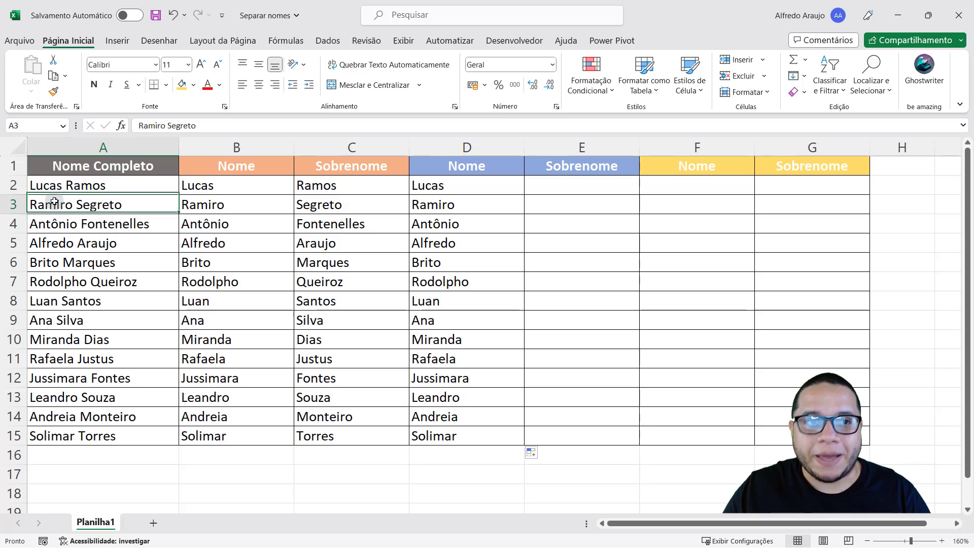
double_click(33, 204)
double_click(33, 204)
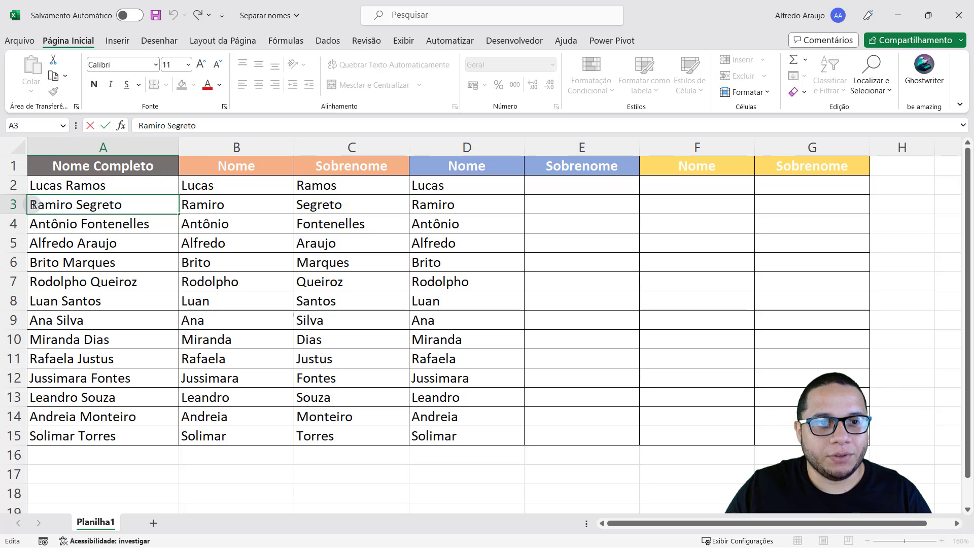
left_click_drag(33, 205, 71, 204)
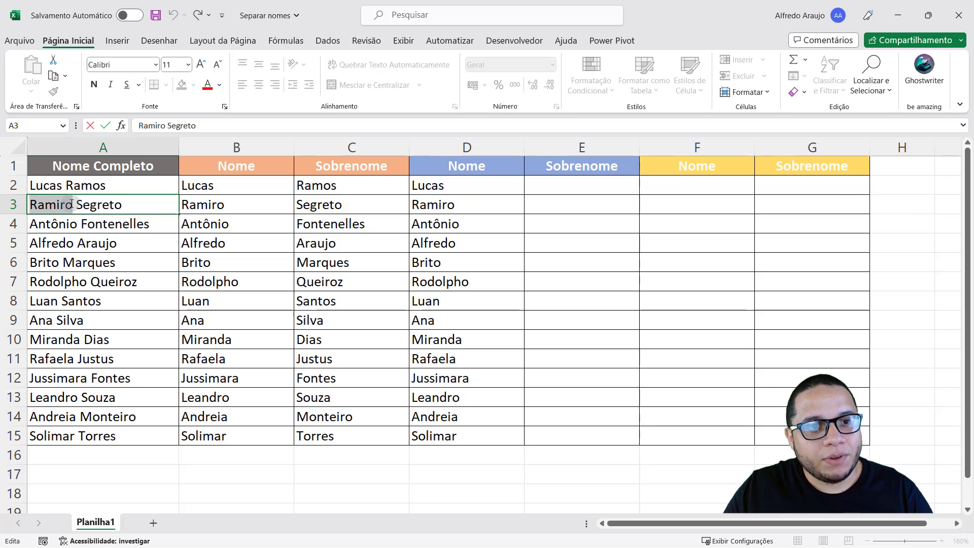
left_click(30, 222)
double_click(33, 224)
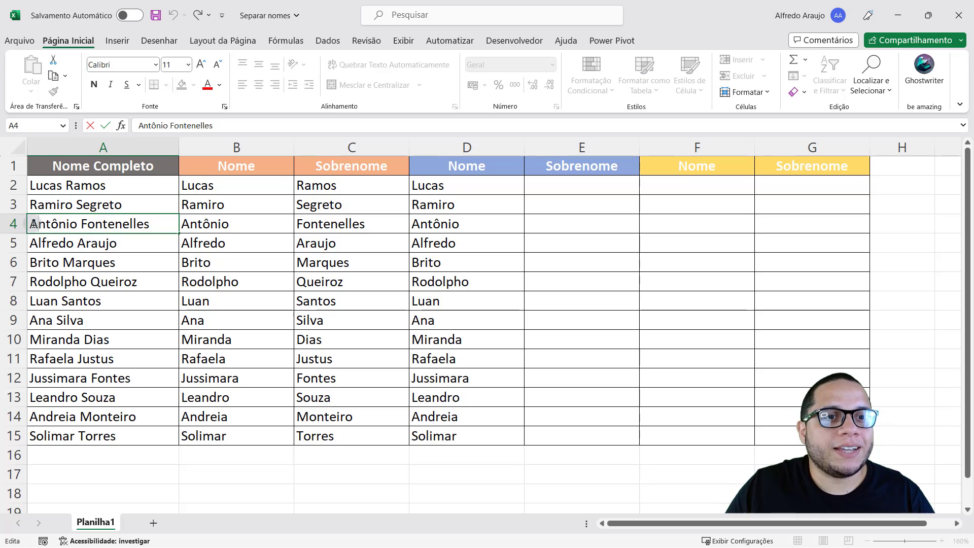
left_click_drag(33, 223, 81, 226)
left_click(88, 230)
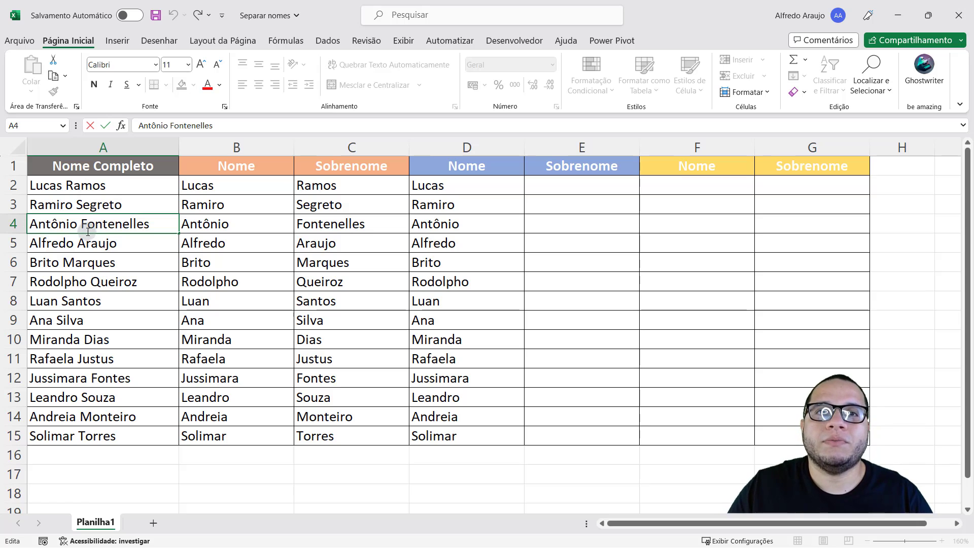
Subtract 1 from the PROCURAR result in D2, making the formula =ESQUERDA(A2;PROCURAR(" ";A2)-1)
left_click(486, 188)
double_click(486, 185)
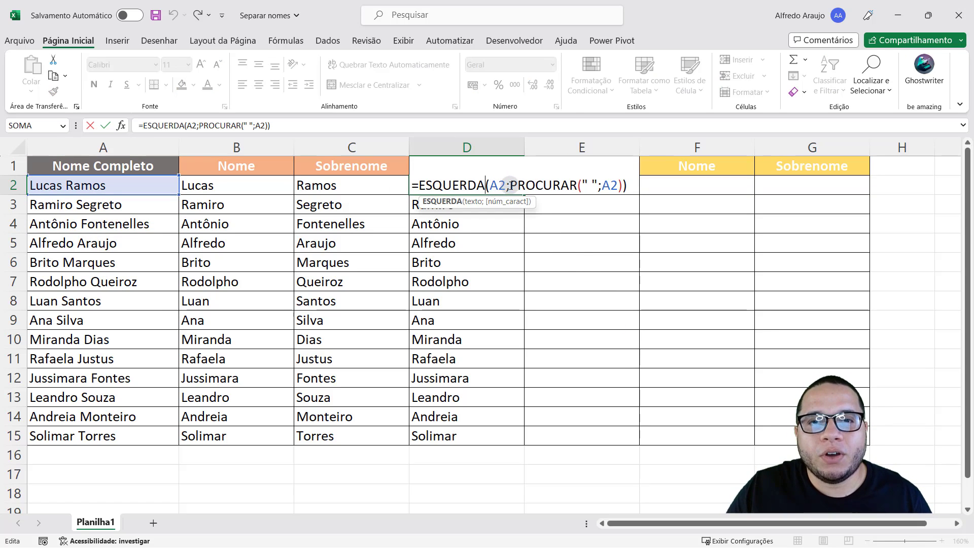
left_click(622, 185)
type("-")
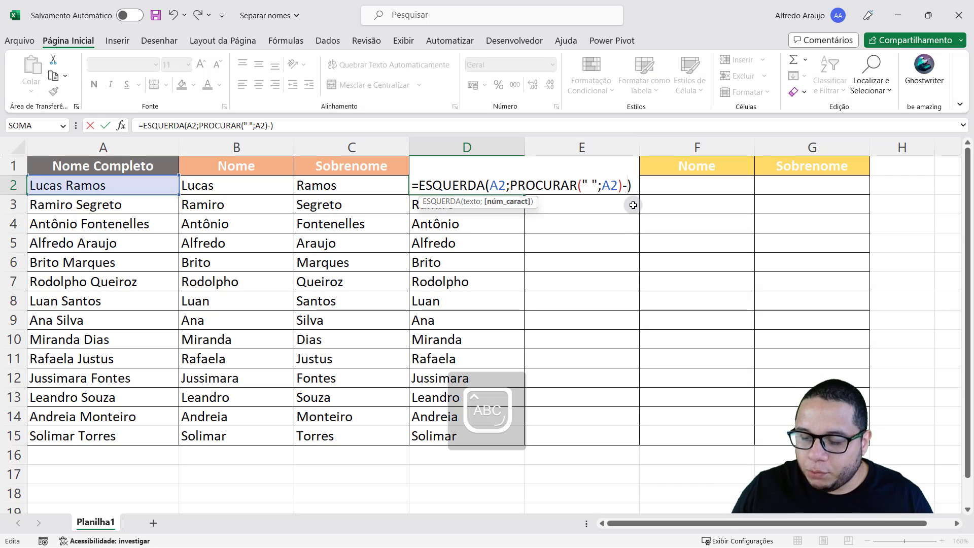
type("1")
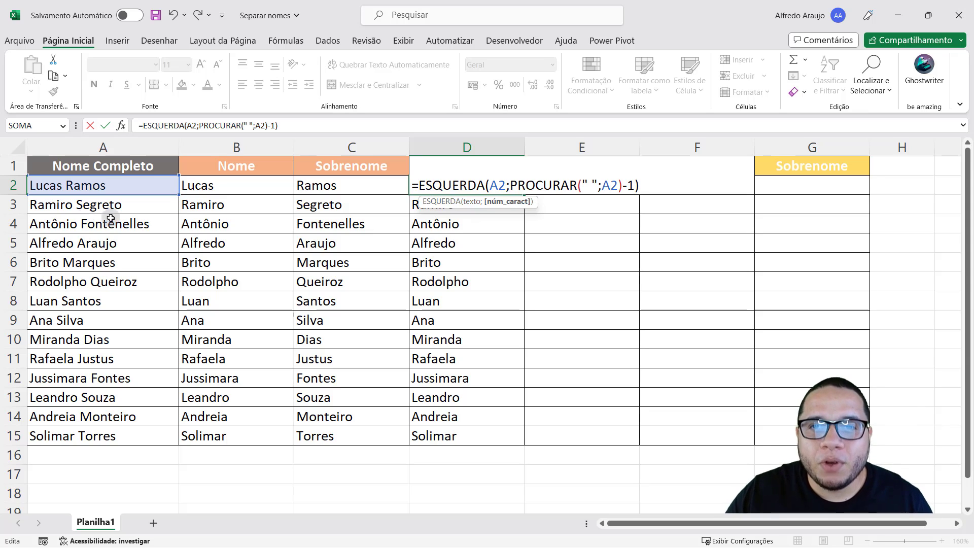
left_click_drag(635, 185, 626, 185)
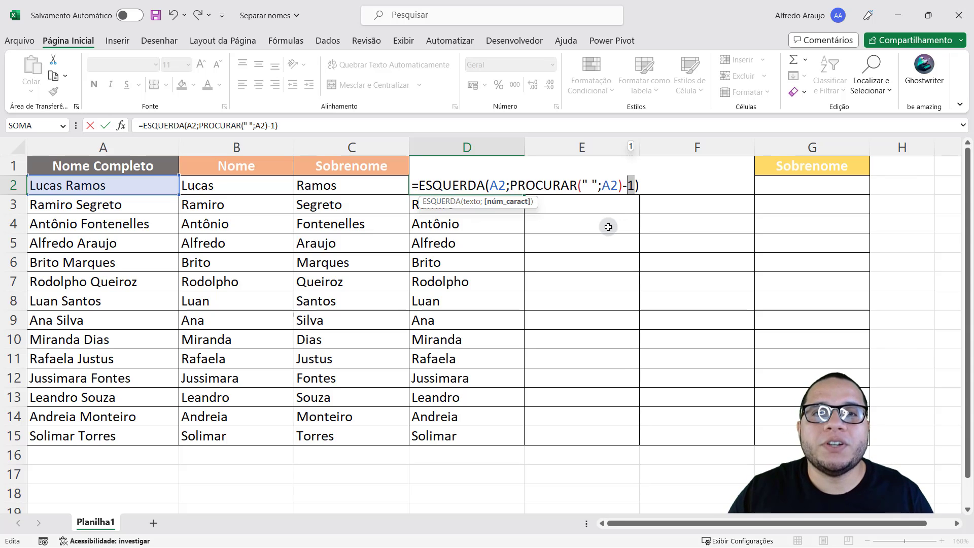
key("Escape")
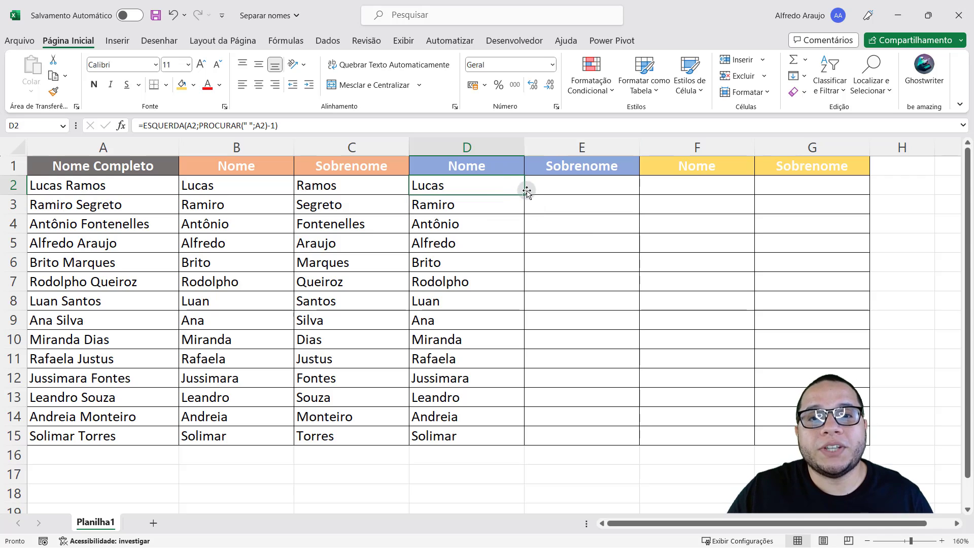
Fill the corrected first-name formula from D2 down through D15 and select E2 in the Sobrenome column
double_click(524, 194)
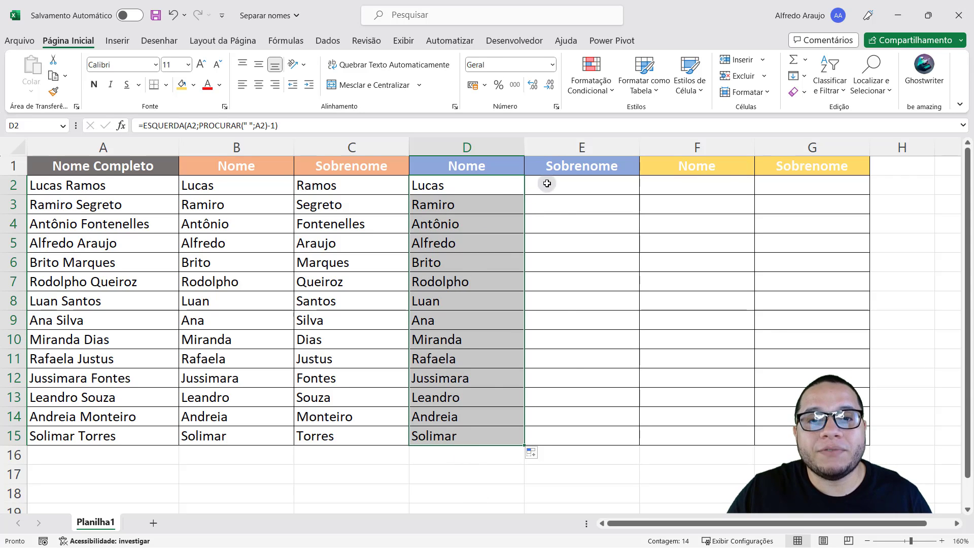
key("ctrl+Down")
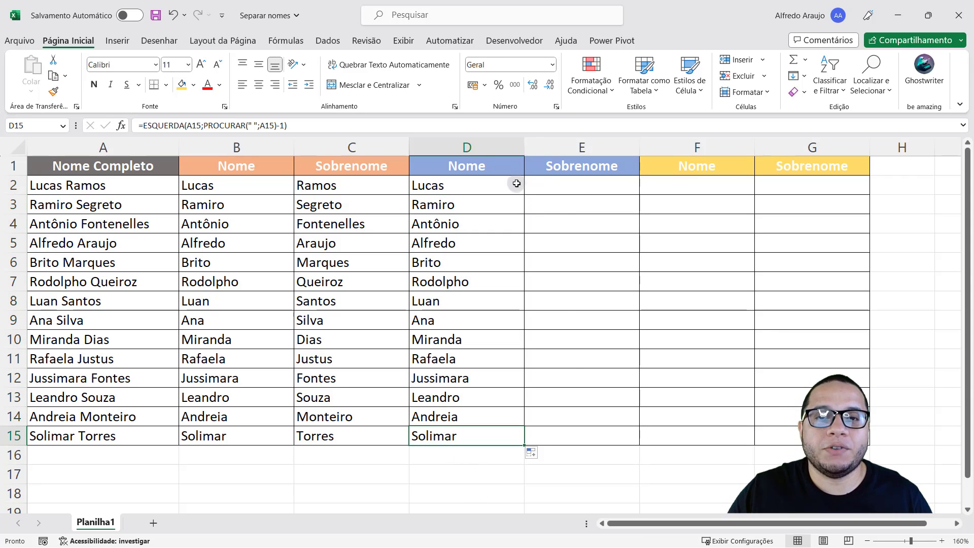
left_click(550, 185)
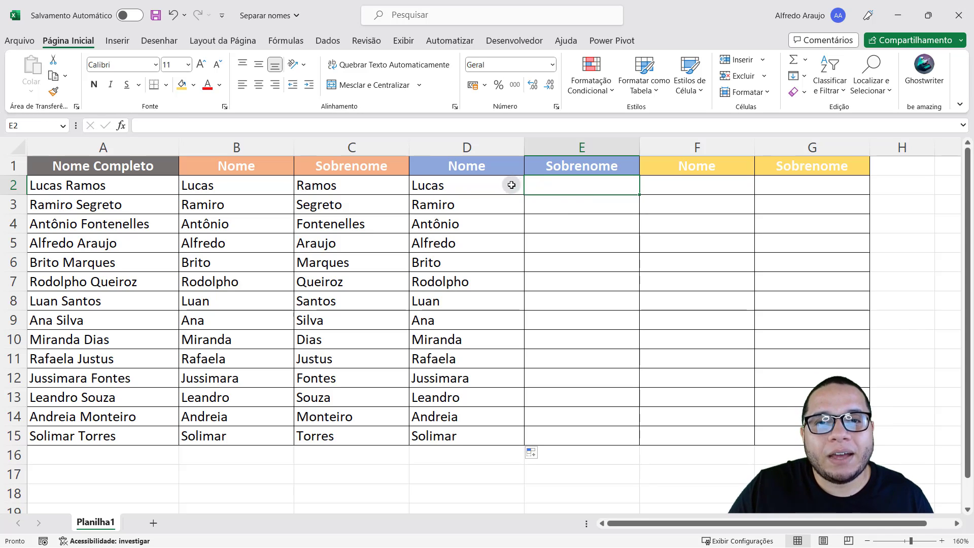
Review the extracted first names in column D and the ESQUERDA formula in D2
left_click_drag(492, 167, 494, 397)
double_click(470, 183)
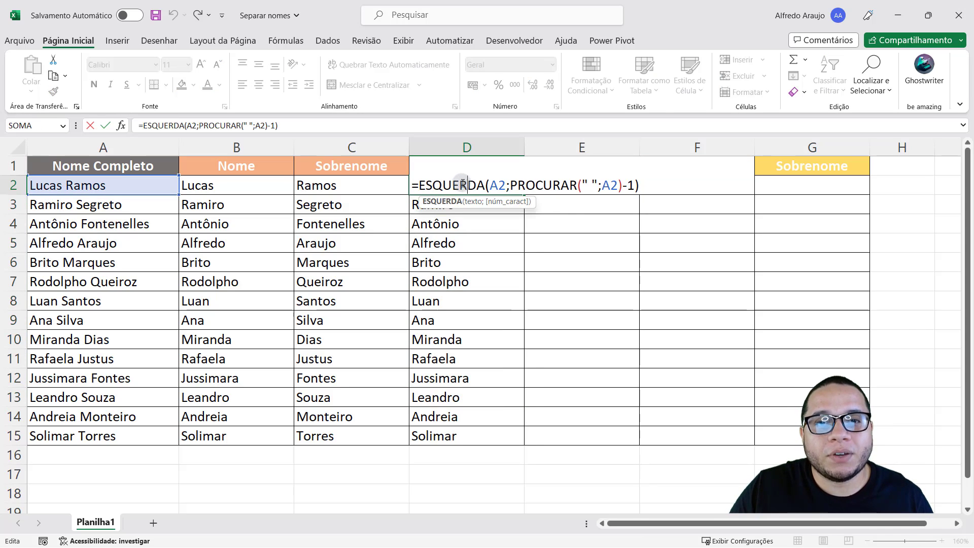
key("Escape")
Begin the surname formula in E2 with =DIREITA(A2;NÚM.CARACT(A2), using the full name's length as the character count
left_click(558, 185)
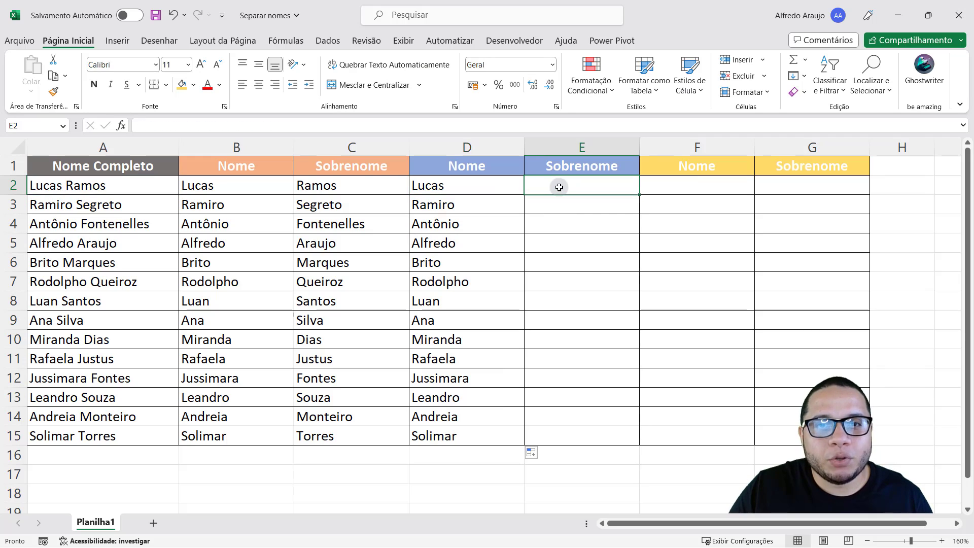
type("=DIREIT")
key("Tab")
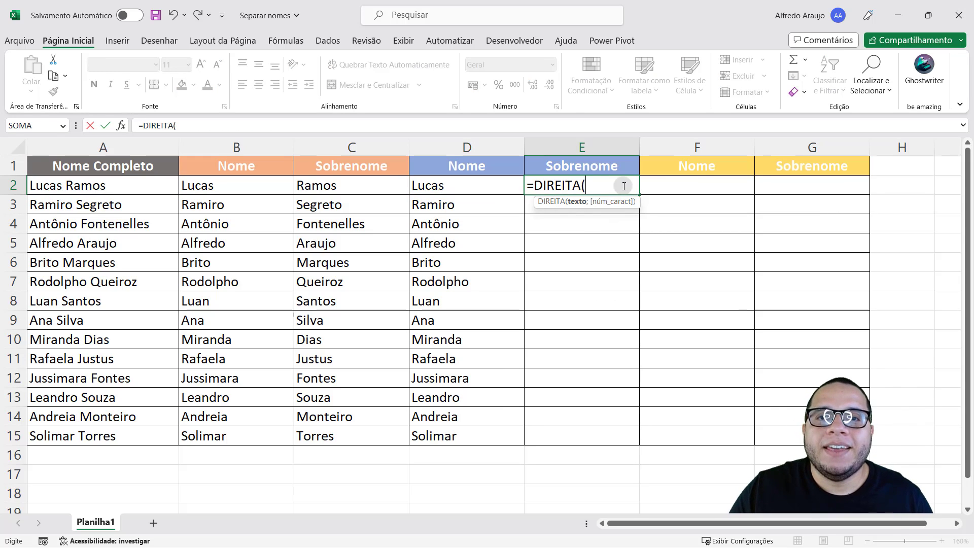
left_click(51, 185)
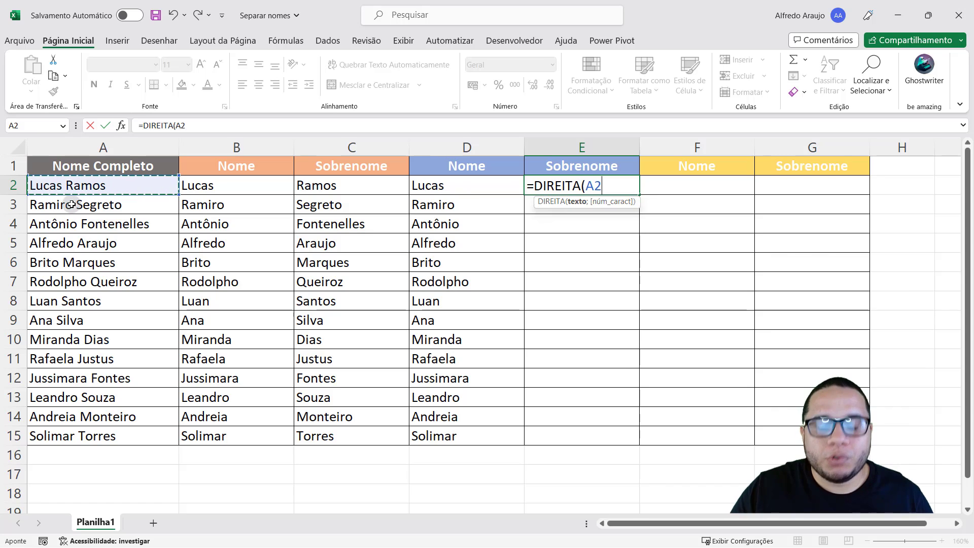
type(";")
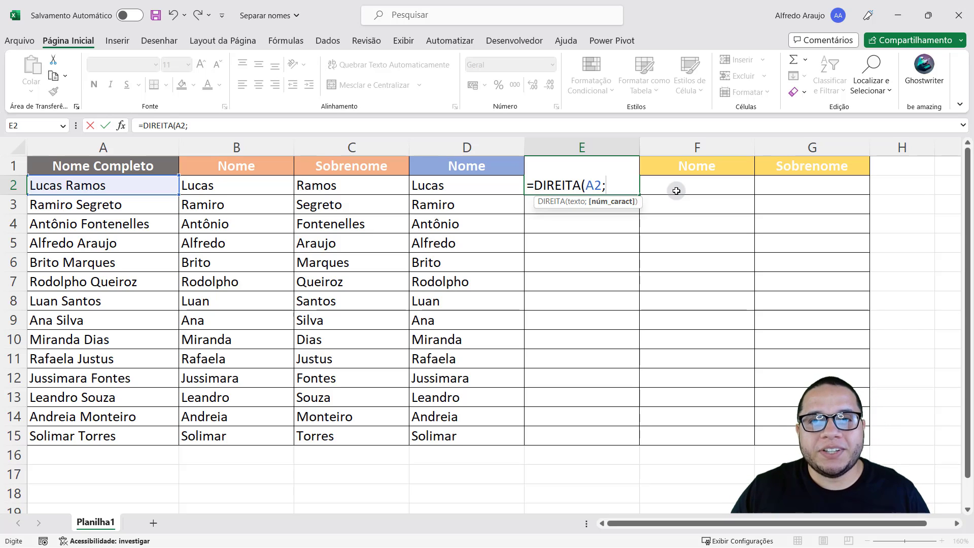
type("NÚM")
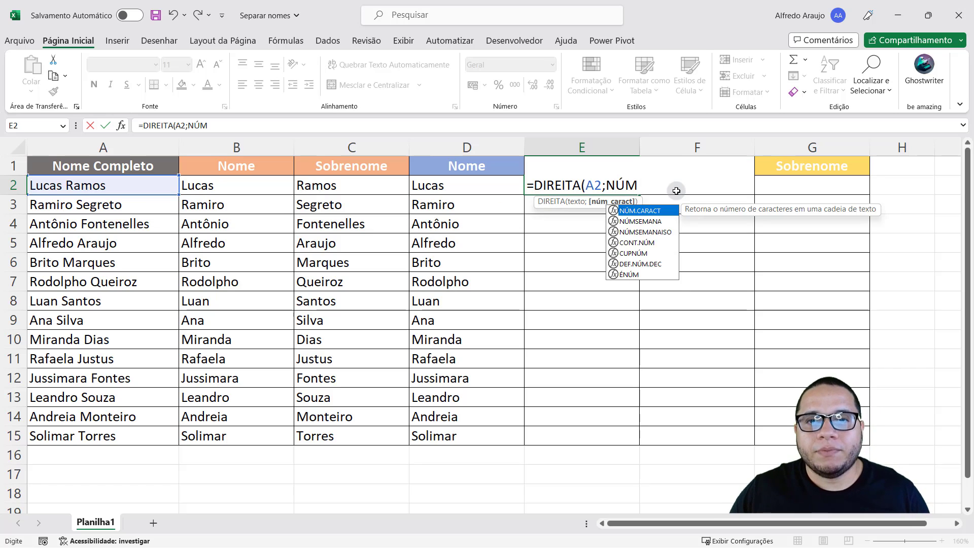
key("Tab")
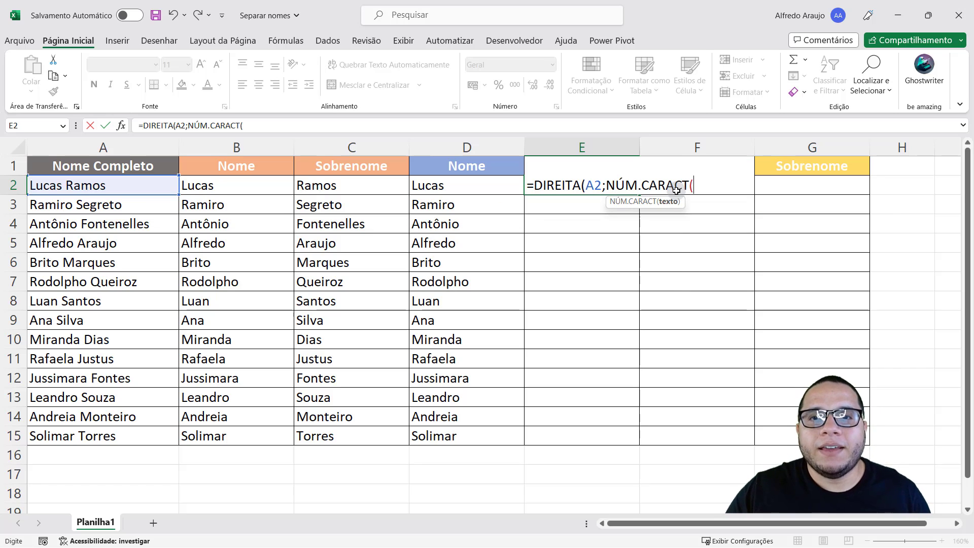
left_click(118, 187)
type(")")
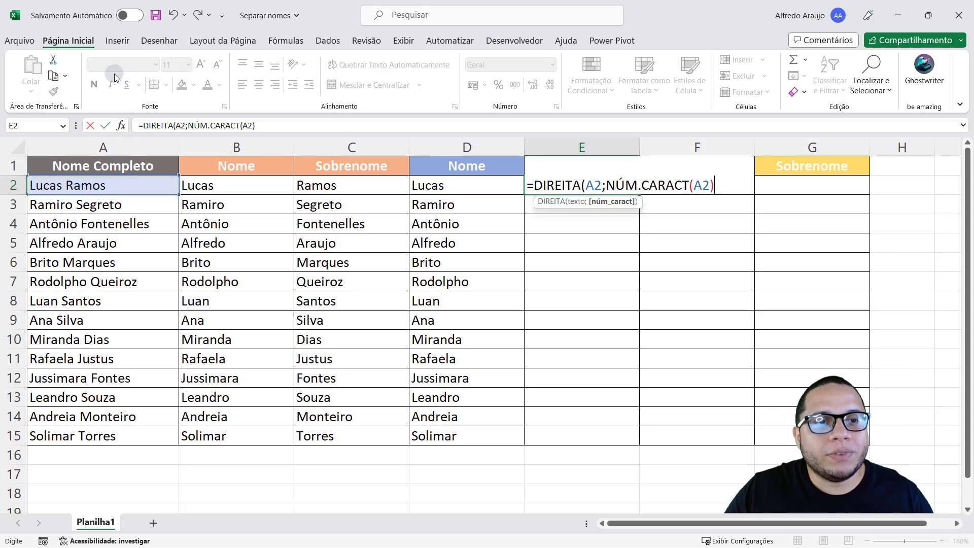
Examine the full name in A2 character by character, including the space between first name and surname
mouse_move(34, 175)
left_mouse_down()
mouse_move(34, 150)
mouse_move(46, 144)
left_mouse_up()
left_click_drag(47, 180, 48, 137)
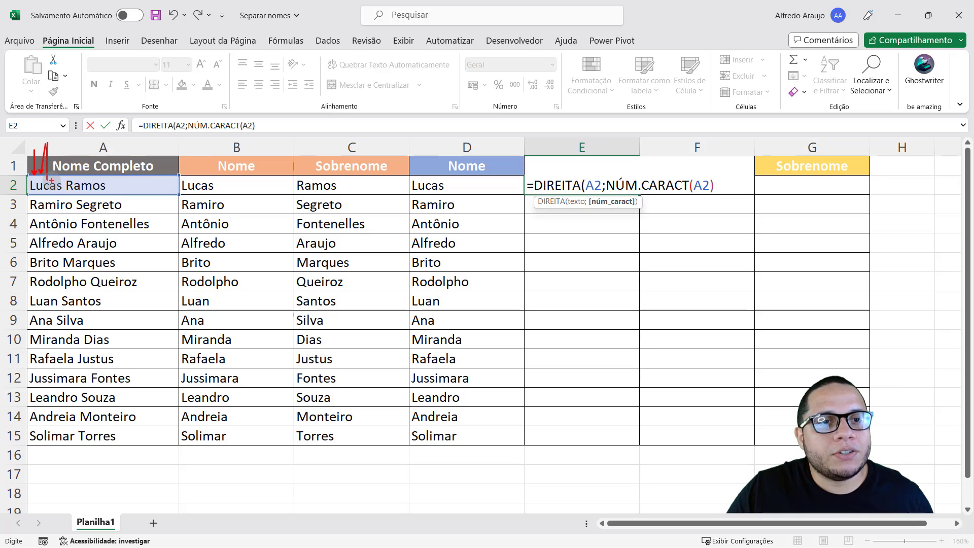
left_click_drag(52, 181, 59, 128)
left_click_drag(61, 180, 80, 119)
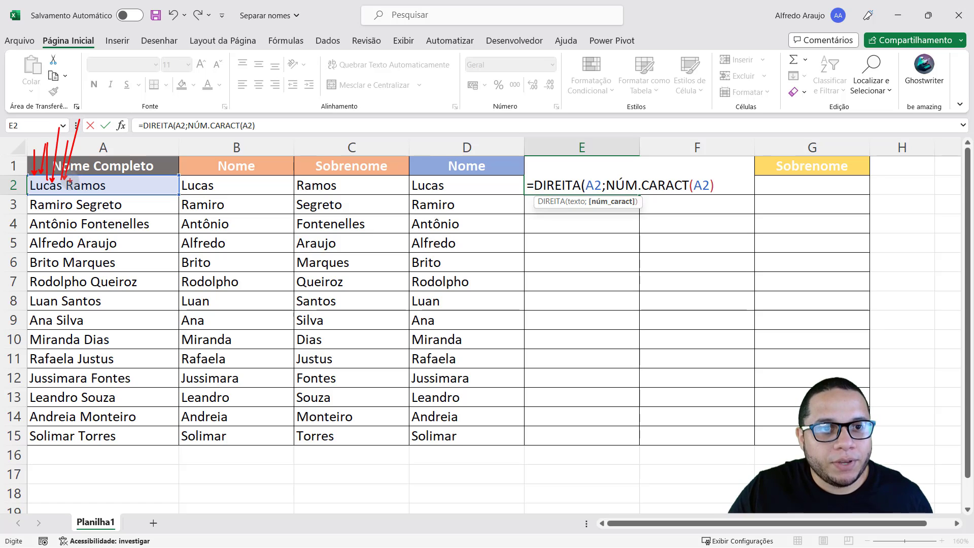
left_click_drag(70, 178, 76, 140)
mouse_move(86, 133)
left_mouse_down()
mouse_move(76, 180)
mouse_move(87, 178)
left_mouse_up()
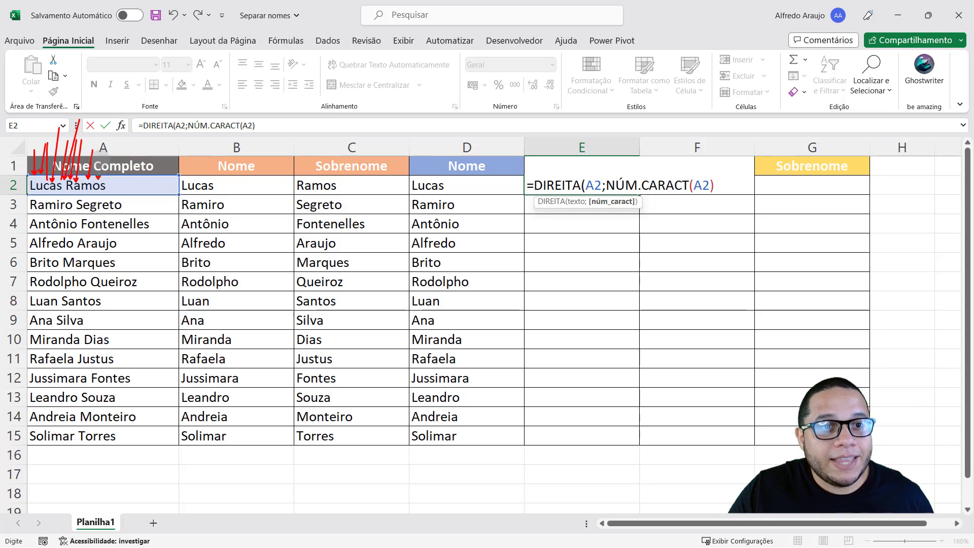
left_click_drag(116, 107, 99, 179)
left_click_drag(126, 133, 108, 180)
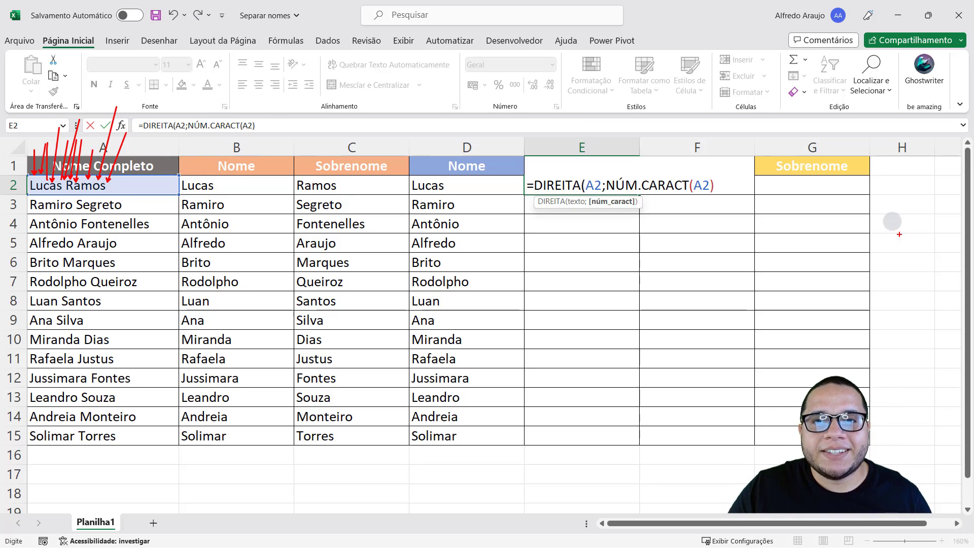
key("Escape")
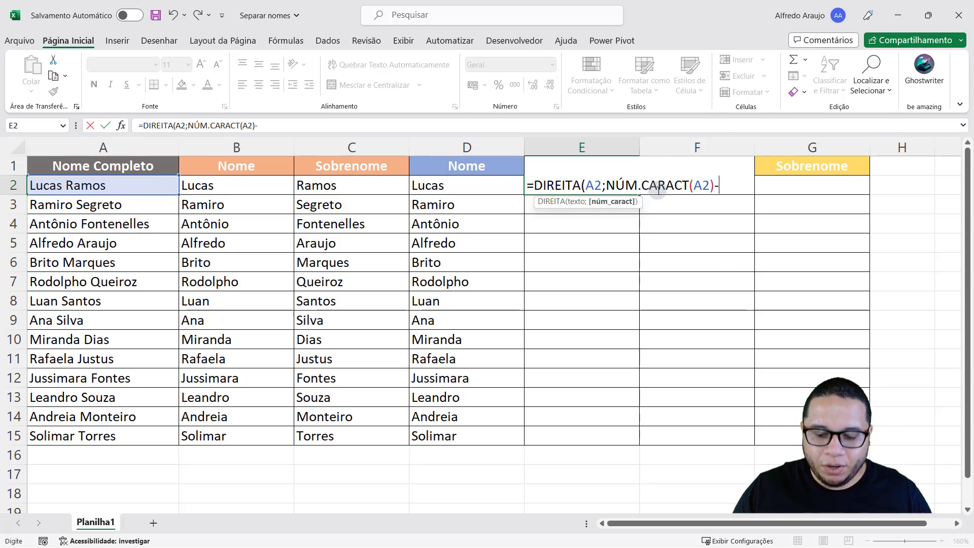
Subtract the position of the space from the length in E2, completing =DIREITA(A2;NÚM.CARACT(A2)-PROCURAR(" ";A2))
type("PROCURAR(")
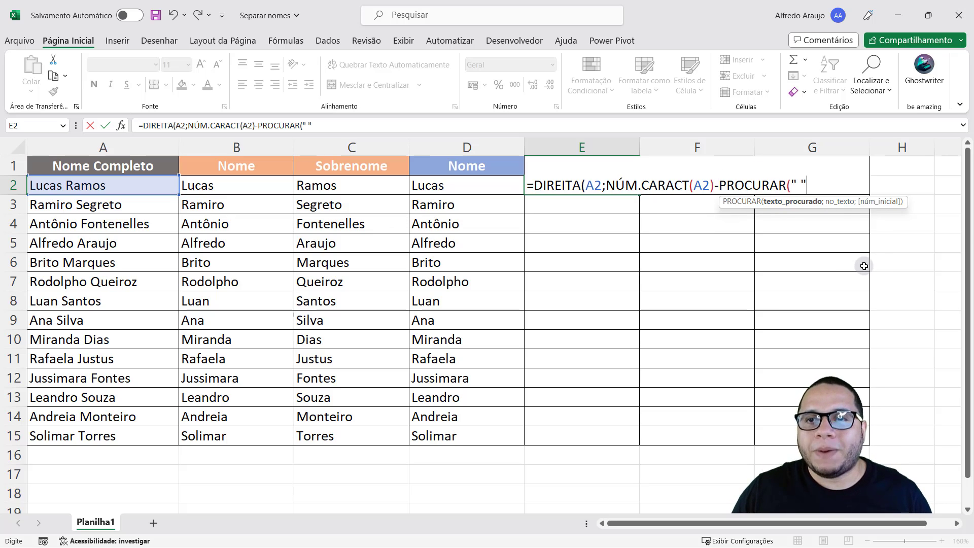
type("\" \";")
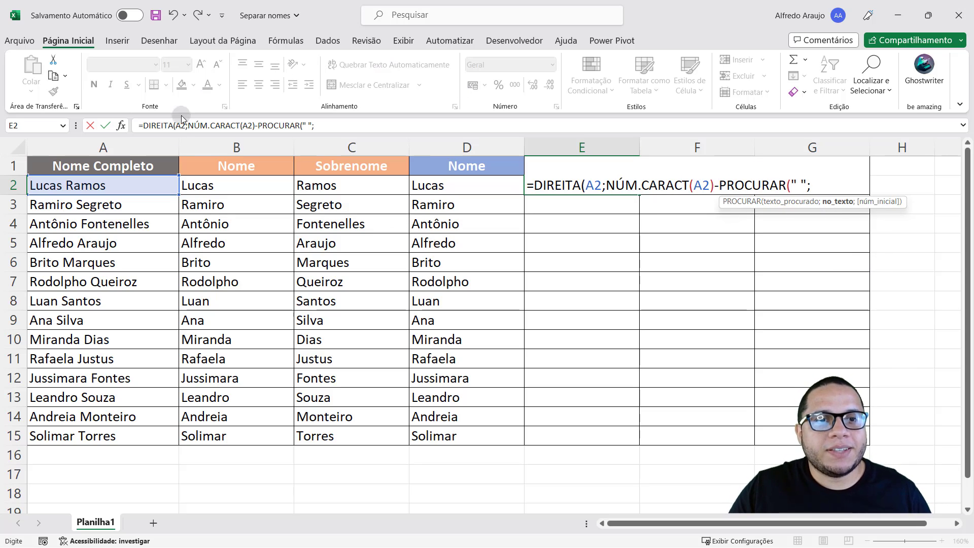
left_click(152, 186)
type("))")
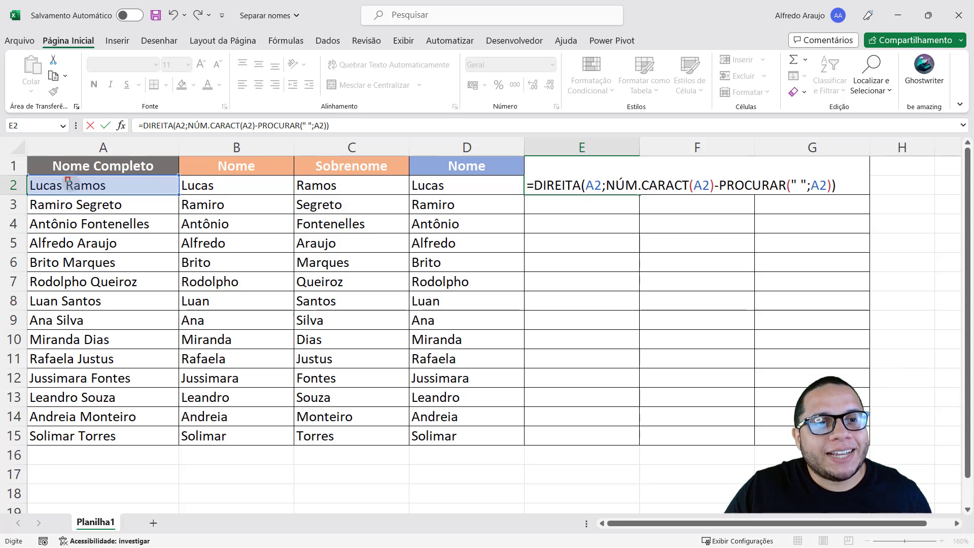
Examine the surname, the whole name and the first name with its space in A2
left_click_drag(65, 176, 108, 193)
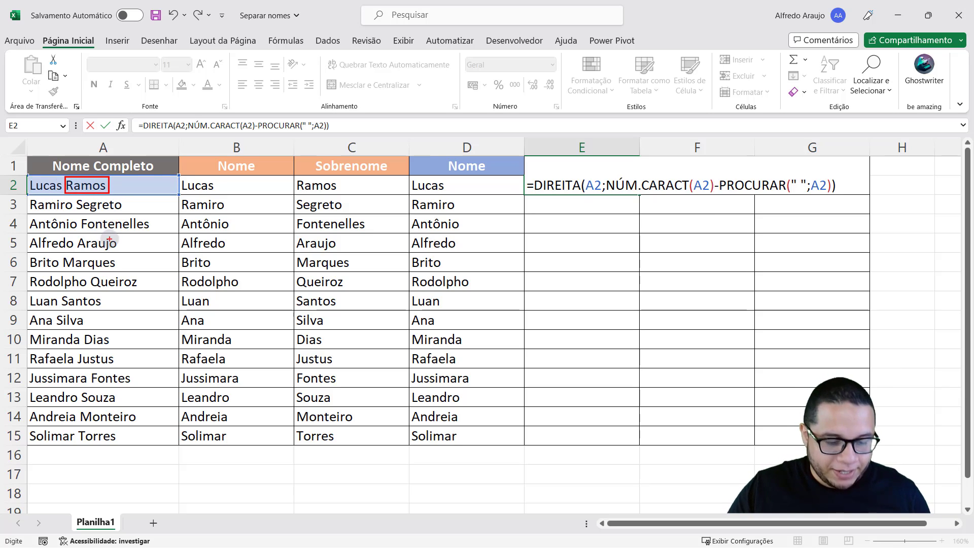
left_click_drag(28, 177, 105, 196)
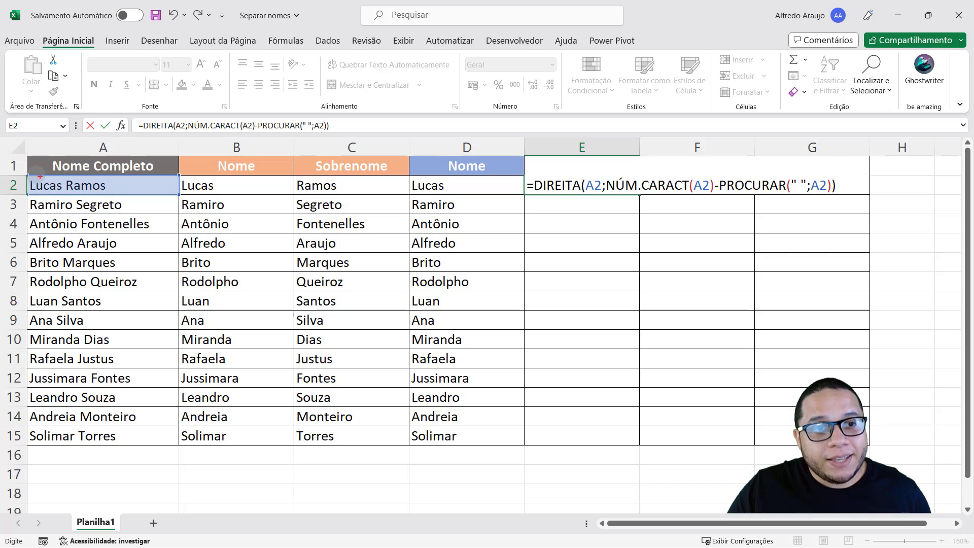
left_click_drag(26, 175, 66, 196)
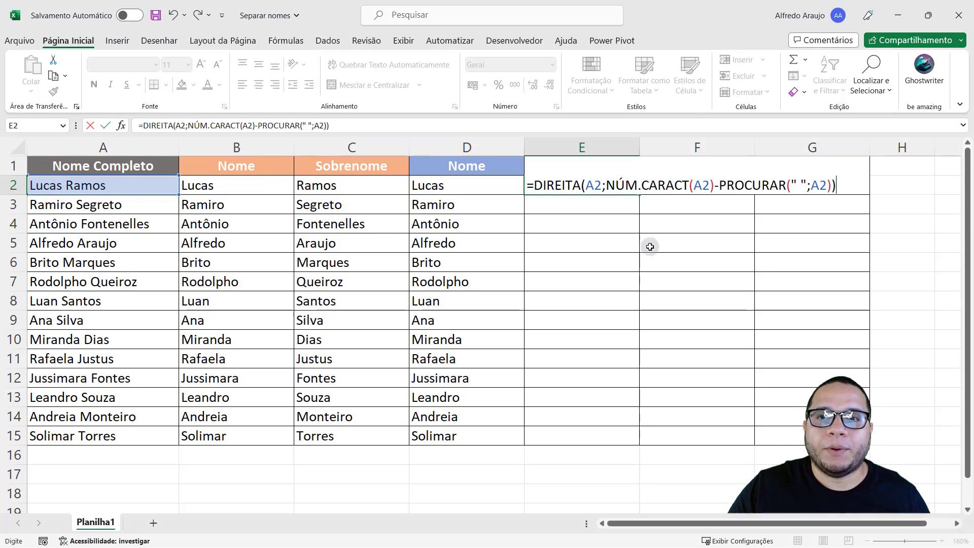
Enter the surname formula in E2 and fill it down through E15
key("Return")
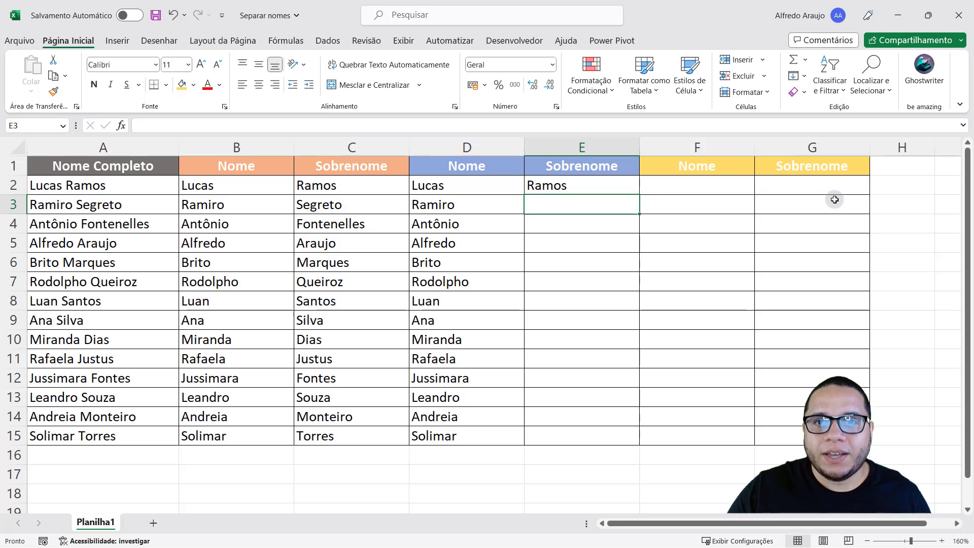
left_click(631, 185)
double_click(641, 196)
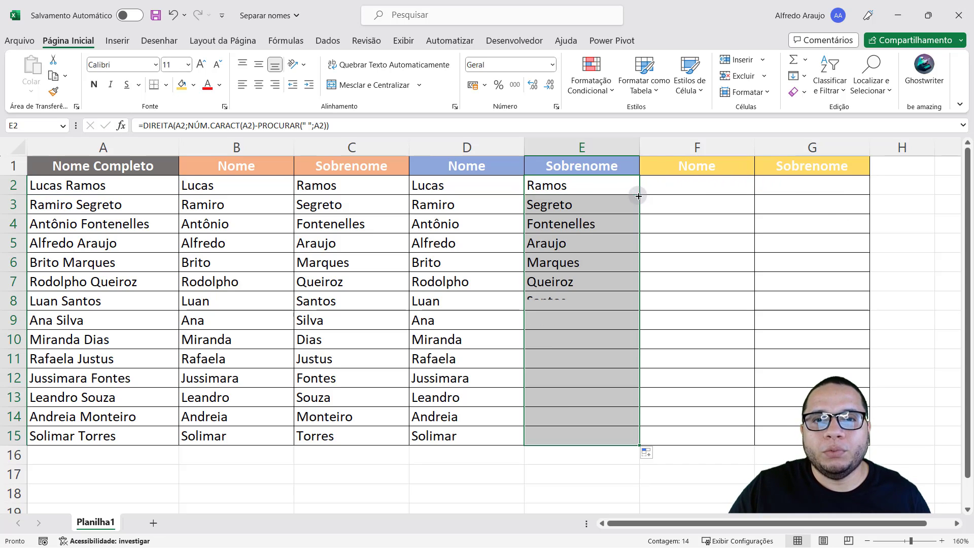
Review the surname formulas in E4 and E2, focusing on the NÚM.CARACT minus PROCURAR argument
left_click(611, 228)
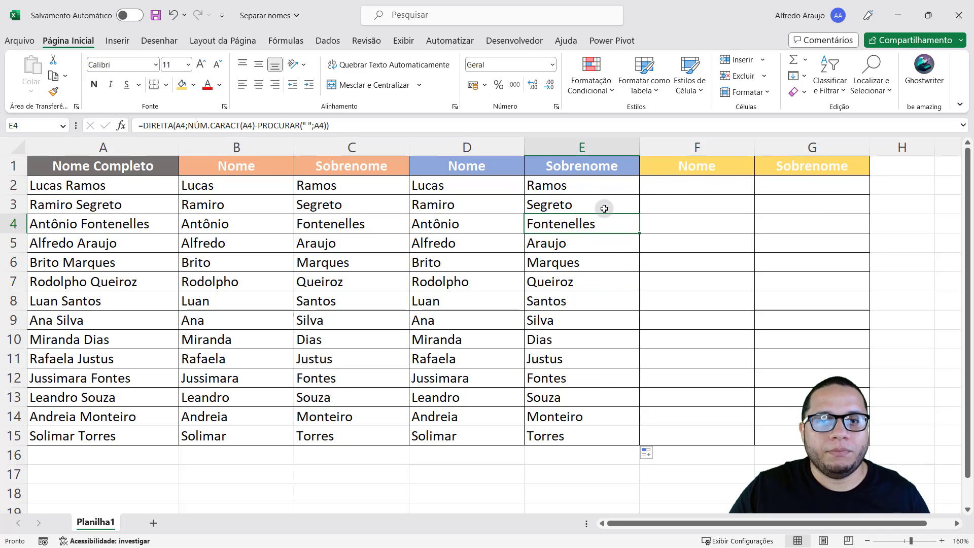
double_click(584, 185)
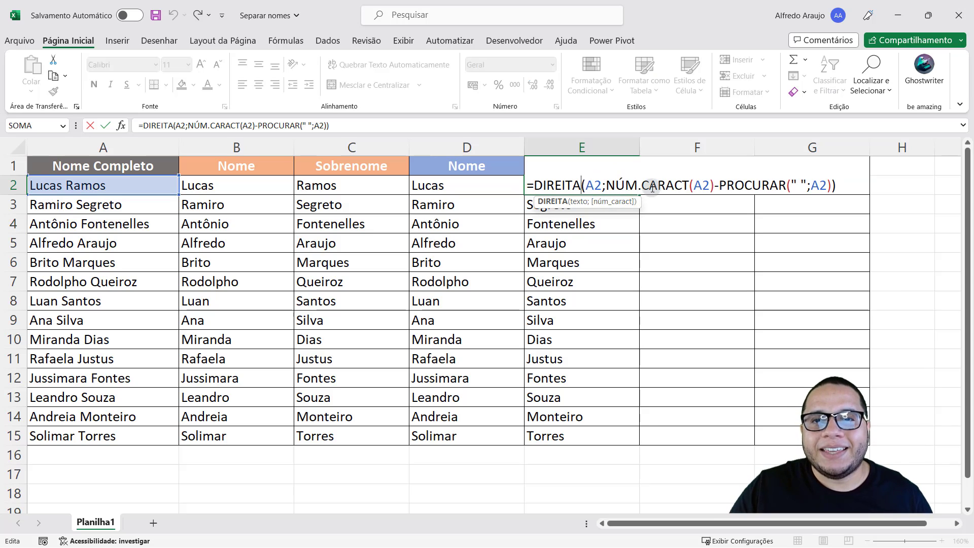
left_click_drag(606, 186, 832, 185)
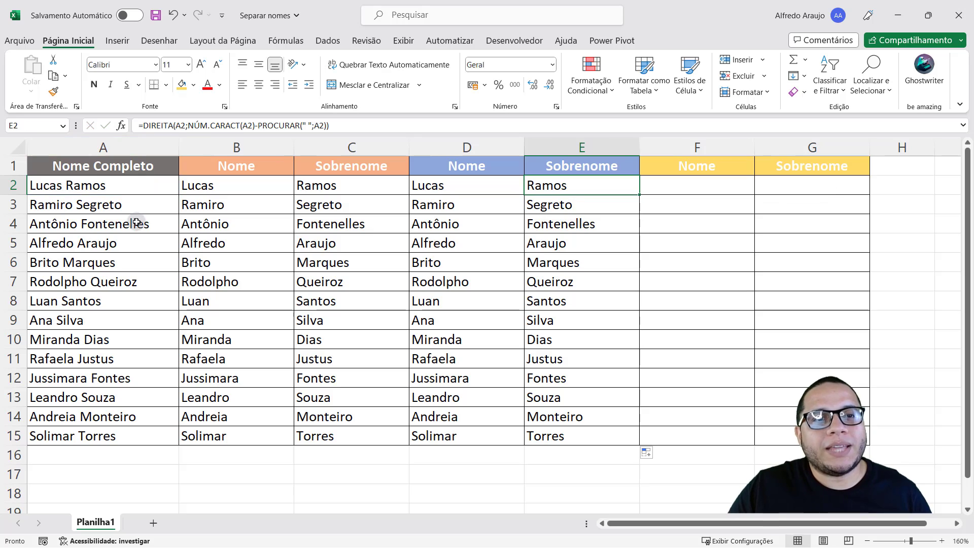
Compare the whole text in A2 with its first-name portion up to the space
left_click(67, 186)
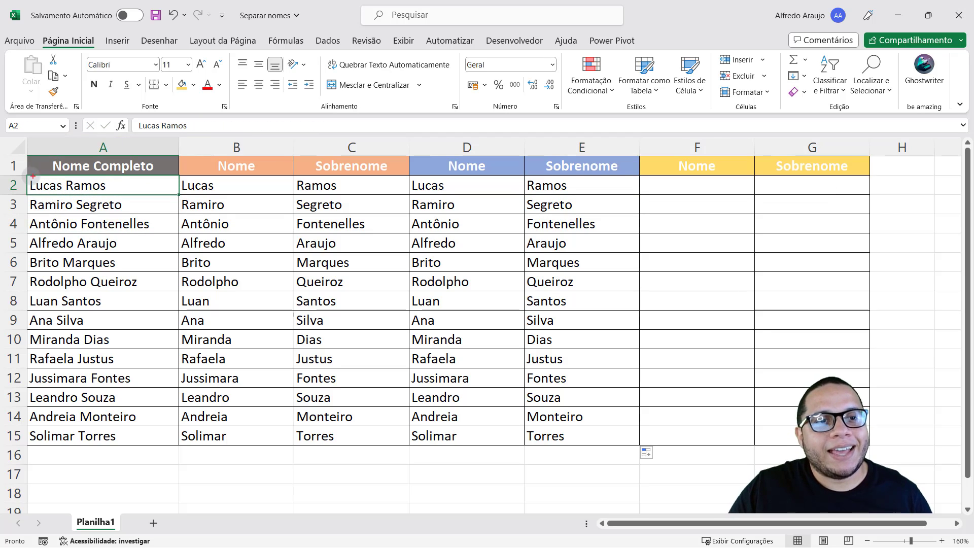
left_click_drag(23, 173, 118, 194)
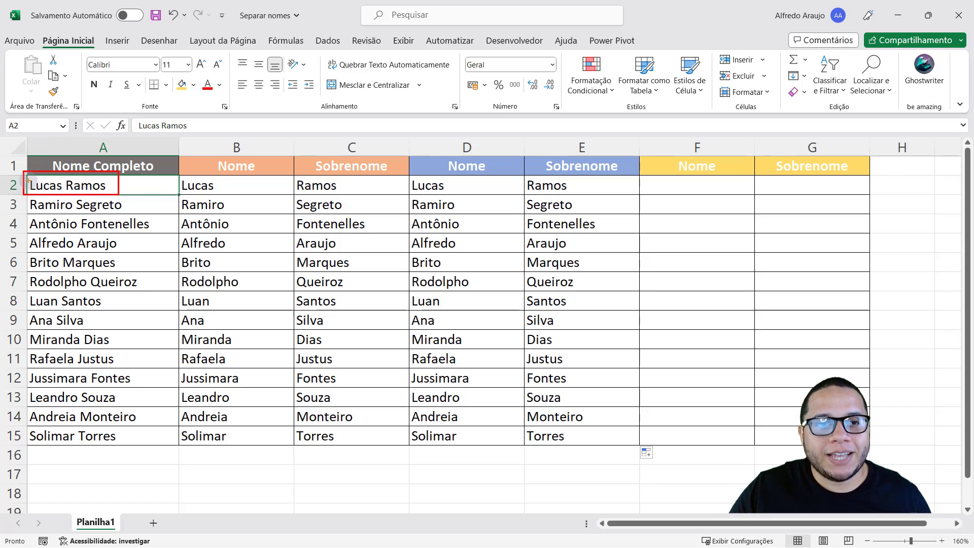
mouse_move(24, 172)
left_mouse_down()
mouse_move(77, 209)
mouse_move(68, 195)
left_mouse_up()
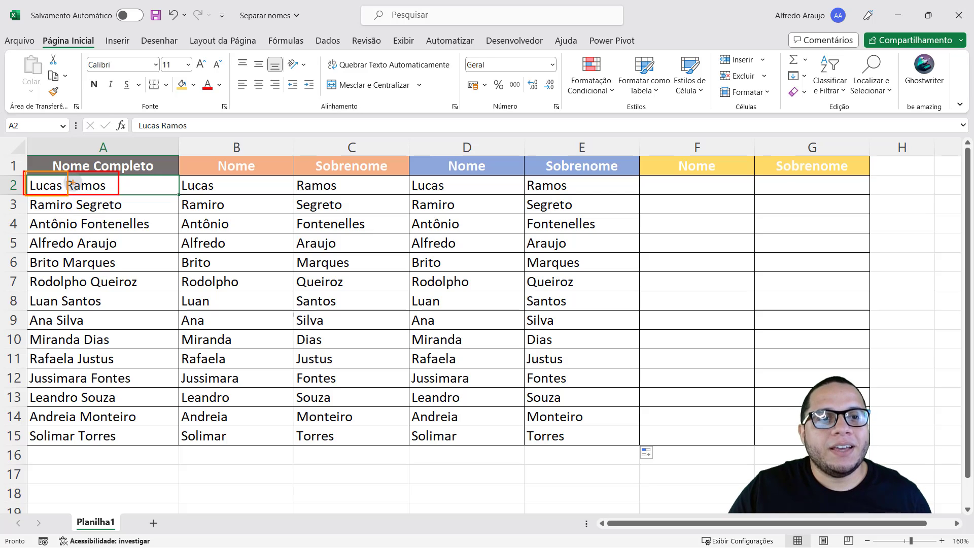
key("Escape")
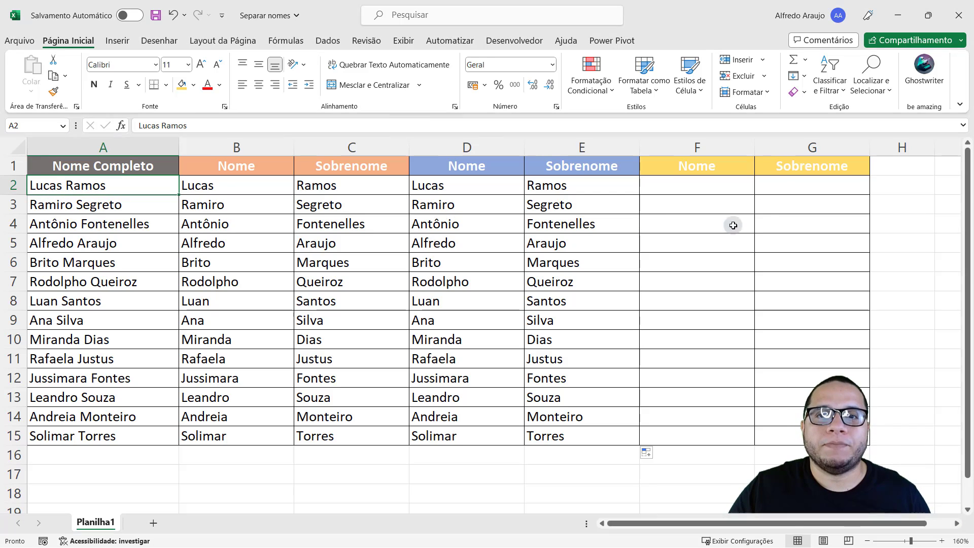
Start an EXT.TEXTO formula in F2 with A2 as the text and 1 as the starting character
left_click(717, 191)
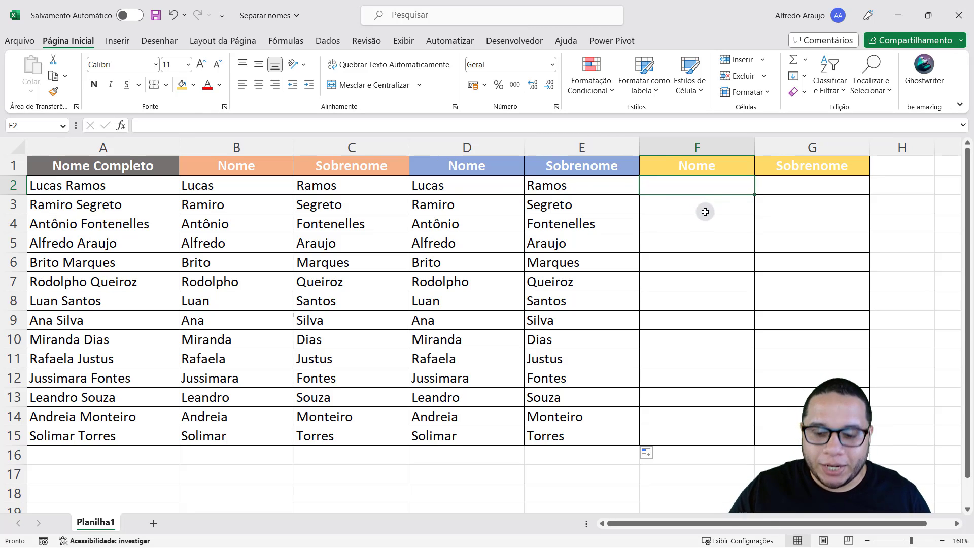
type("=EXT")
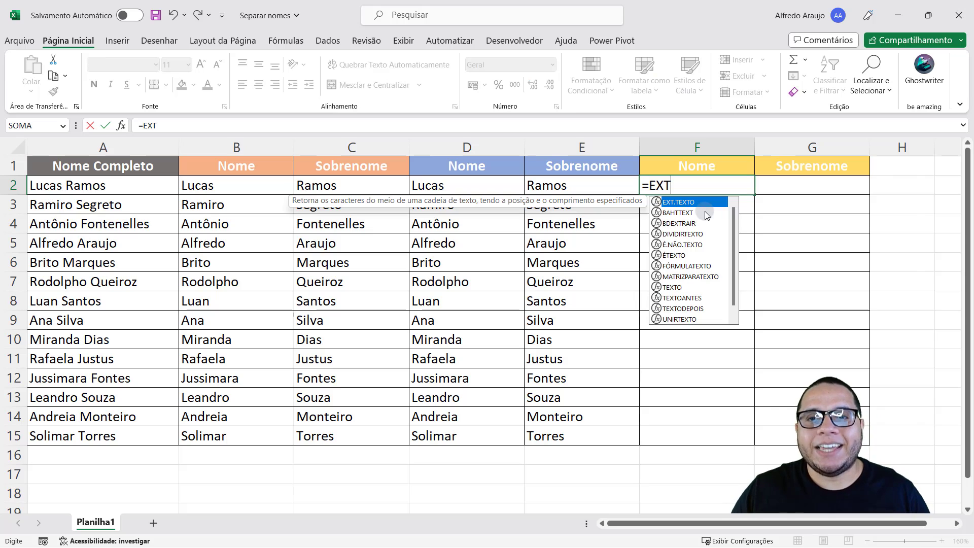
key("Tab")
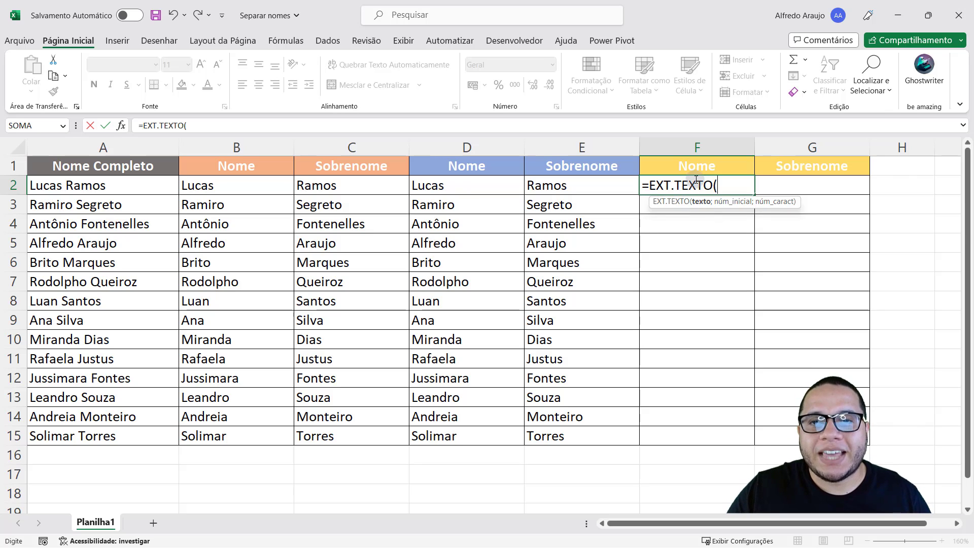
left_click(115, 182)
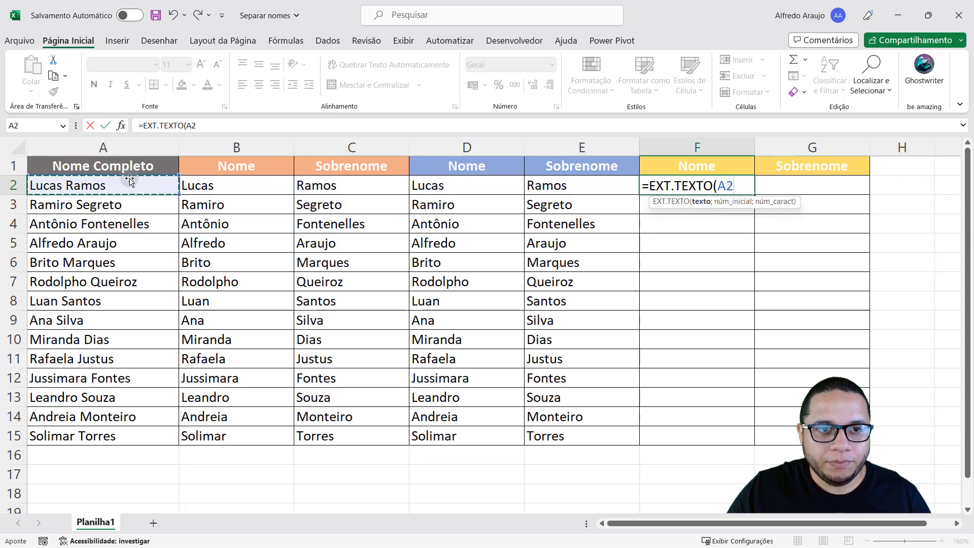
type(";1")
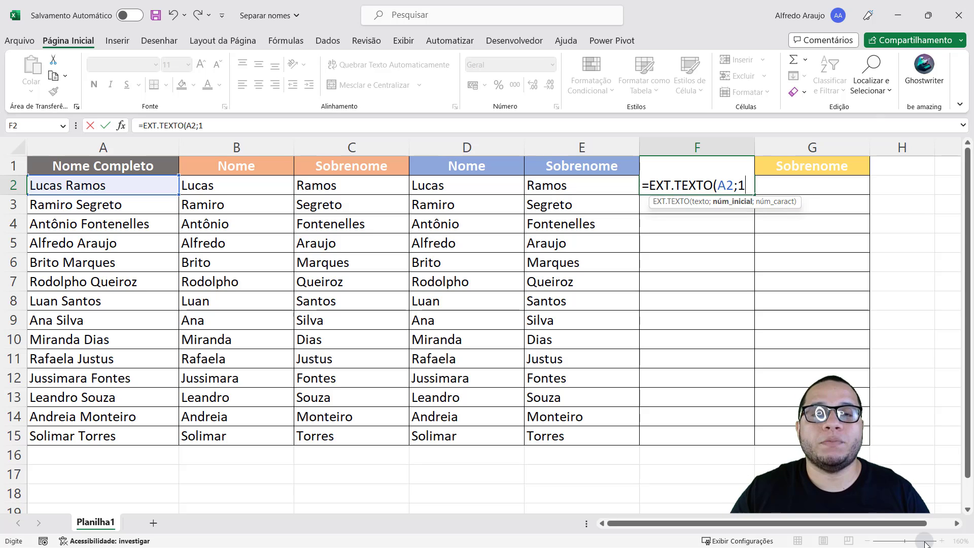
type(";")
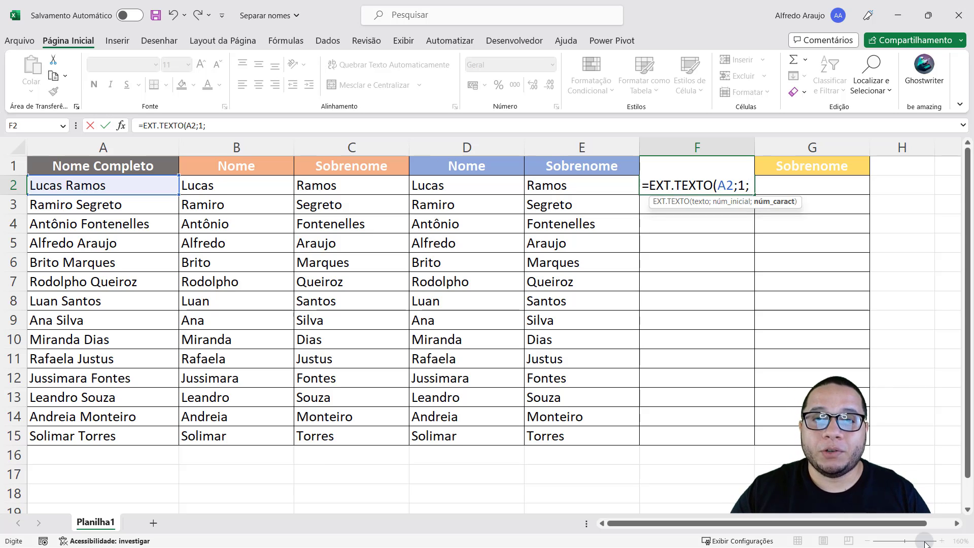
Complete the F2 formula with PROCURAR(" ";A2)-1 as the character count and fill it down through F15
type("PROCURAR(")
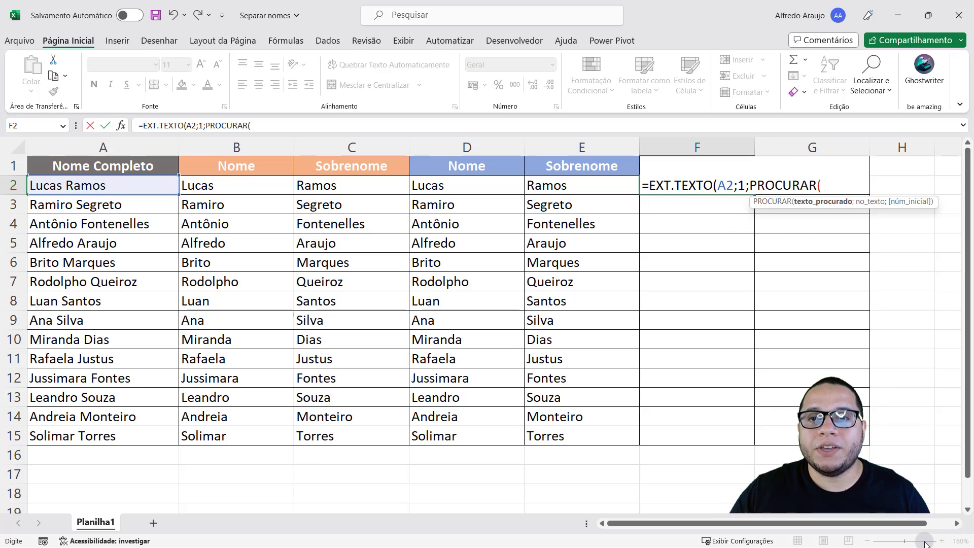
type("\" \"")
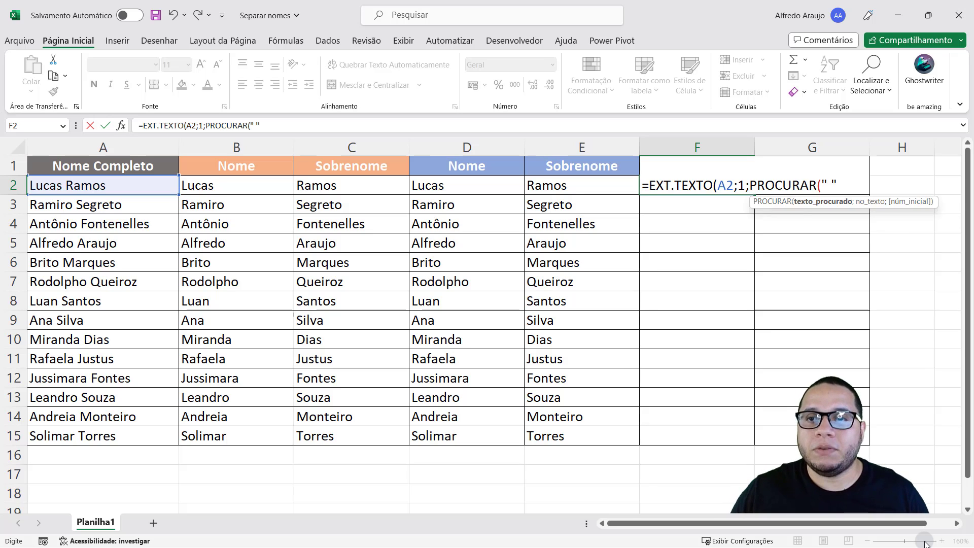
type(" \";")
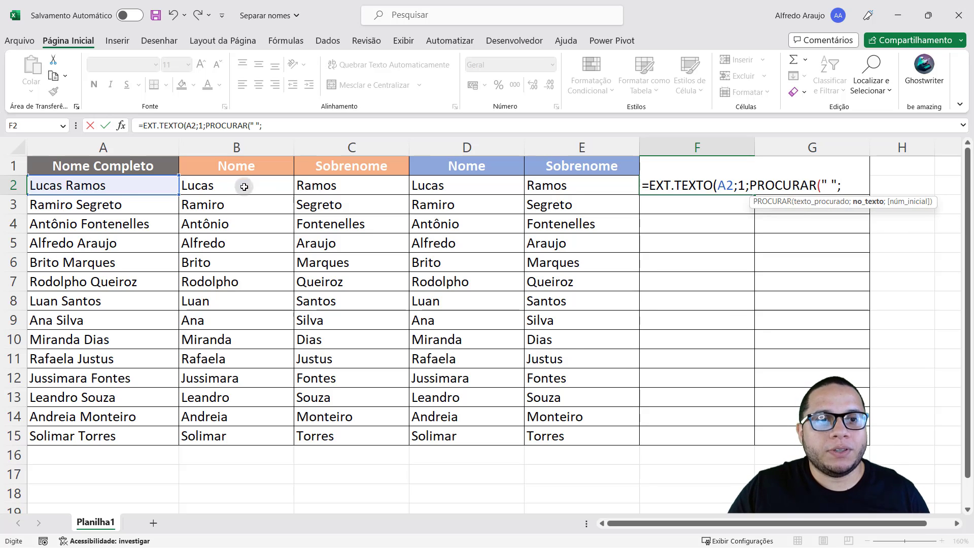
left_click(115, 189)
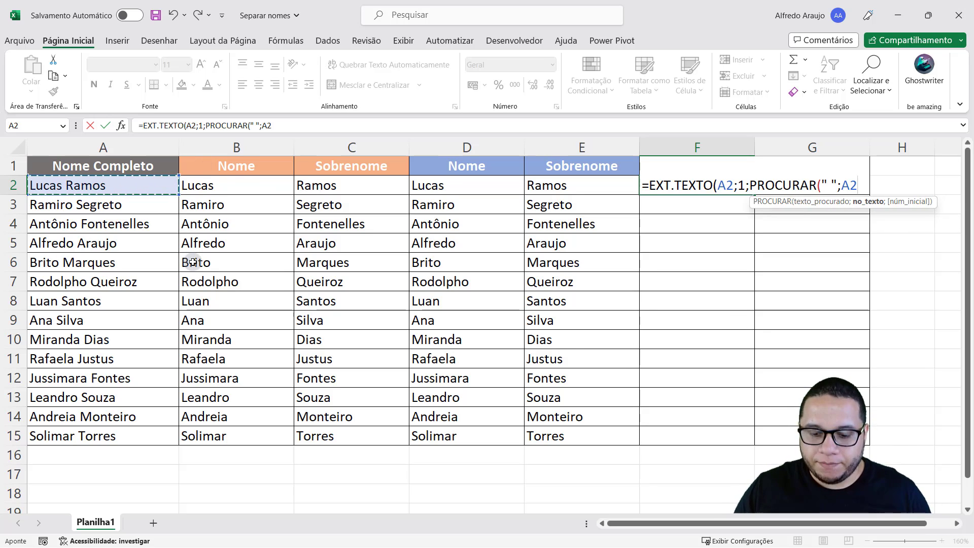
type(")-")
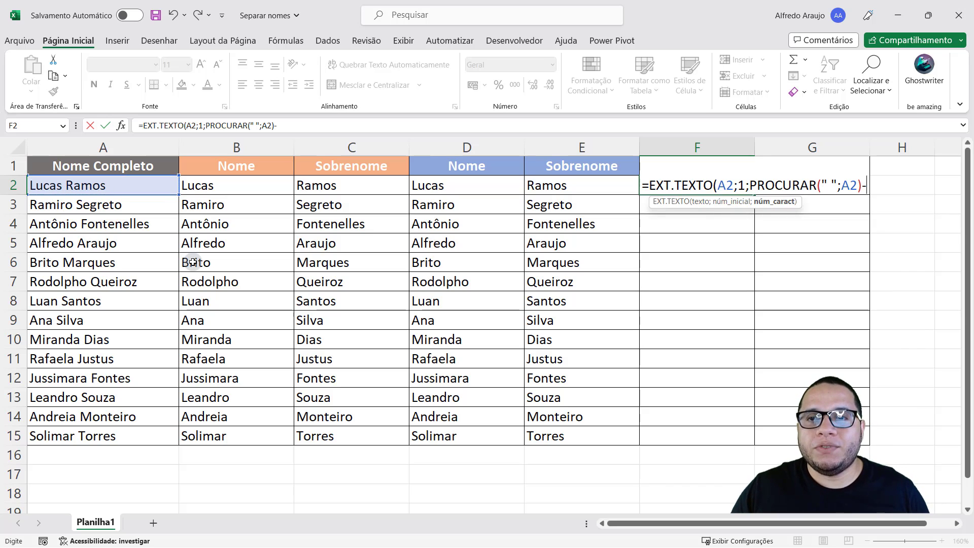
type("1")
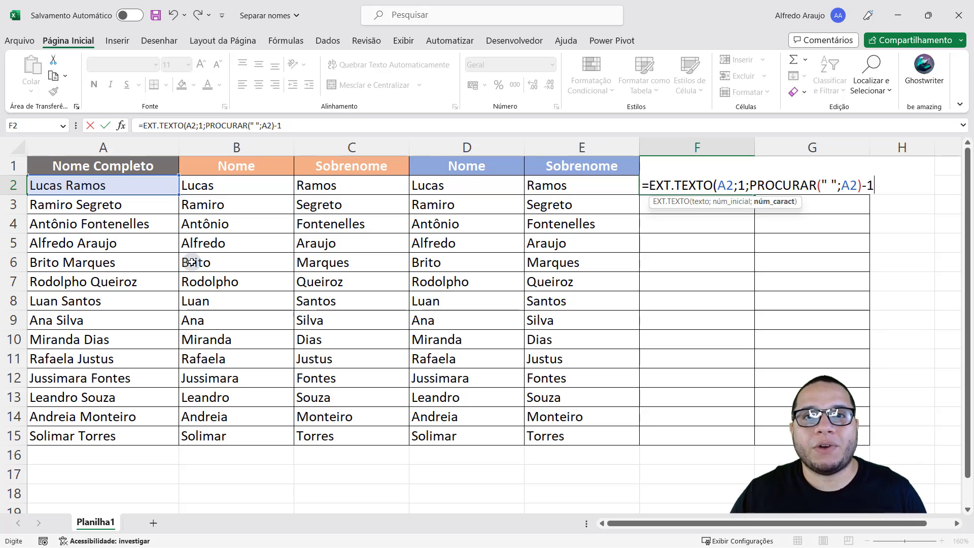
type(")")
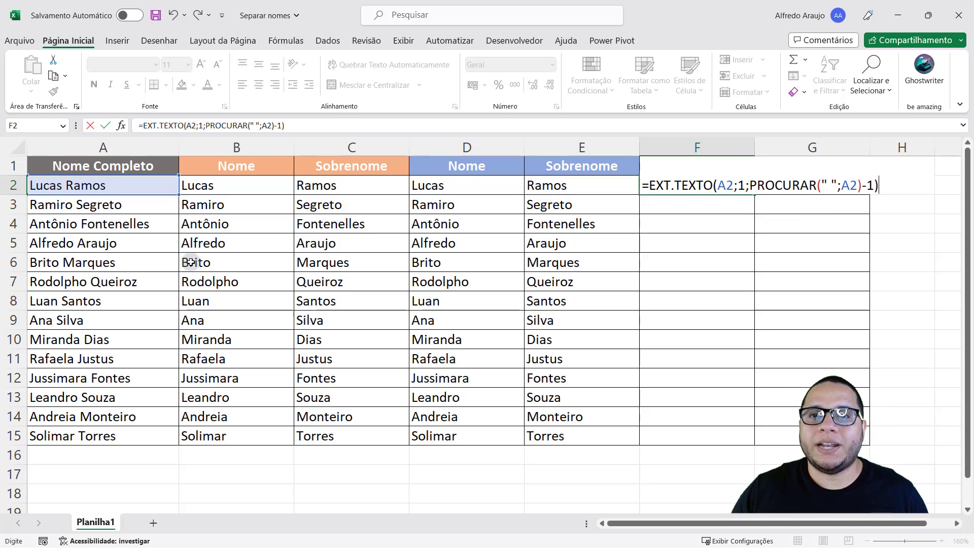
key("Return")
left_click(752, 191)
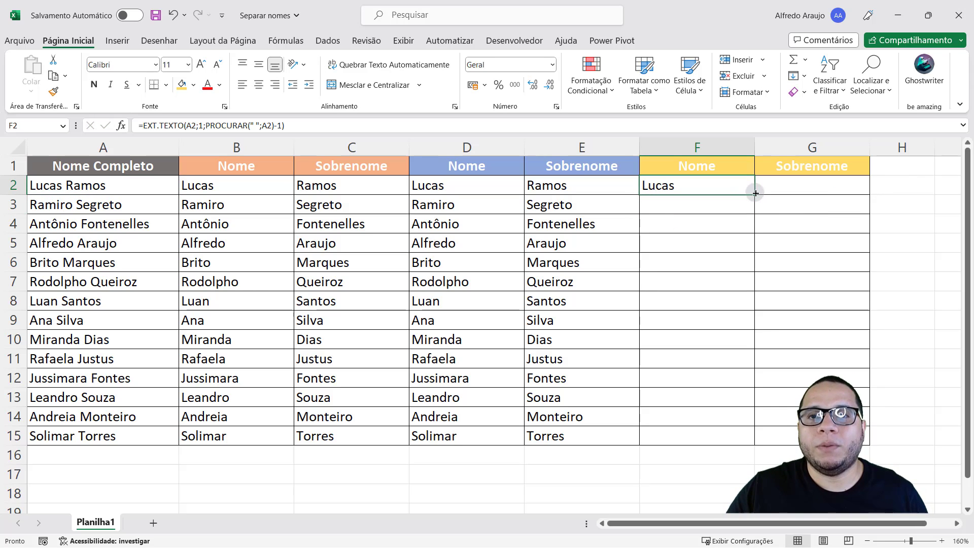
double_click(754, 193)
Review the text, start and PROCURAR arguments of the F2 formula against the space in A2
double_click(727, 188)
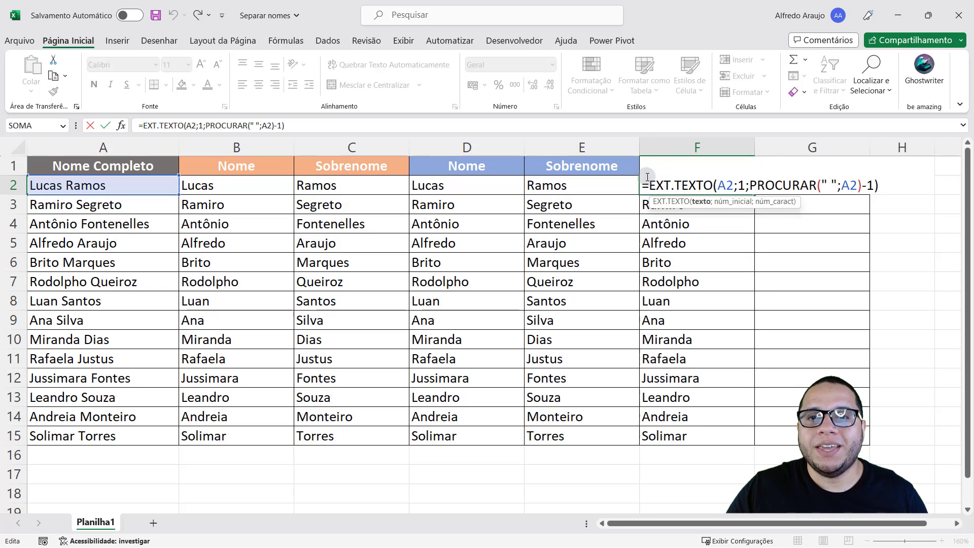
left_click_drag(715, 189, 734, 189)
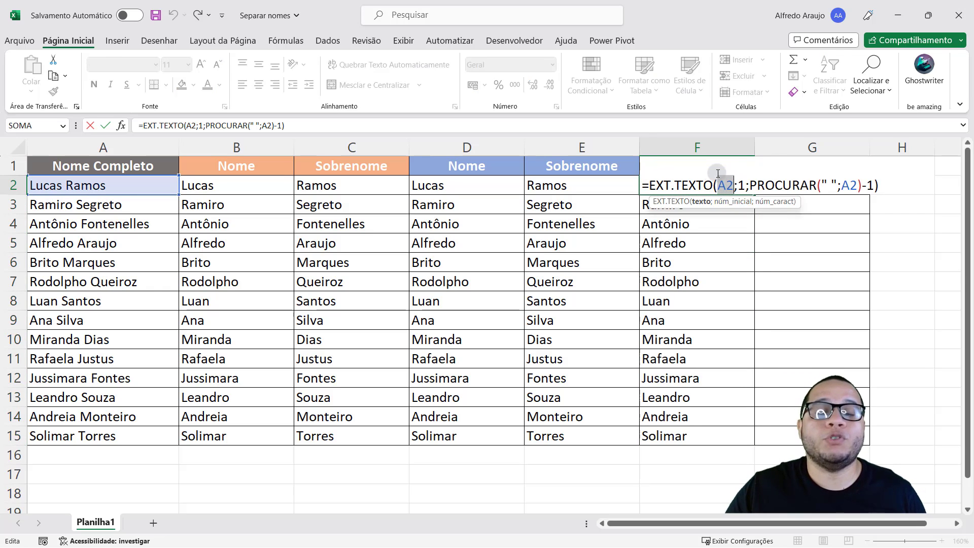
left_click(746, 185)
left_click(749, 185)
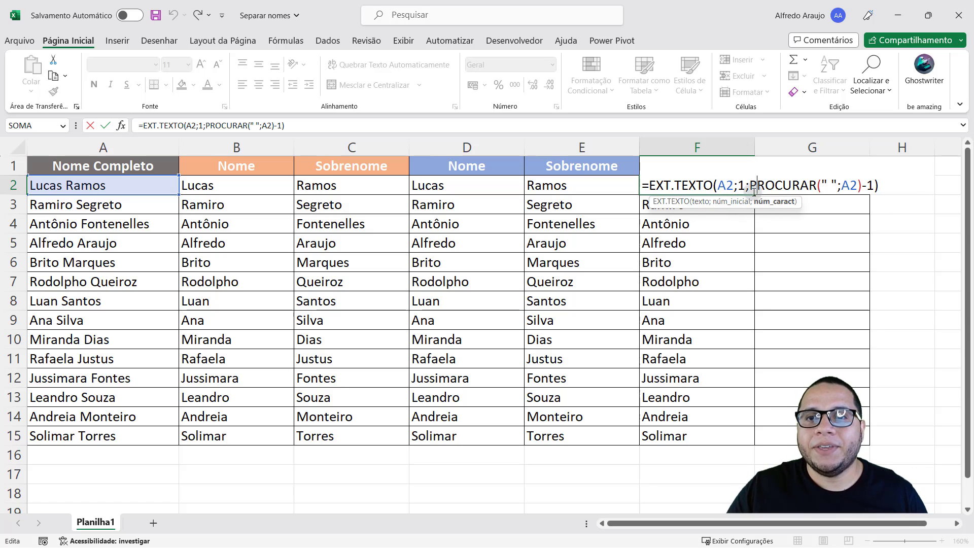
left_click_drag(749, 184, 871, 162)
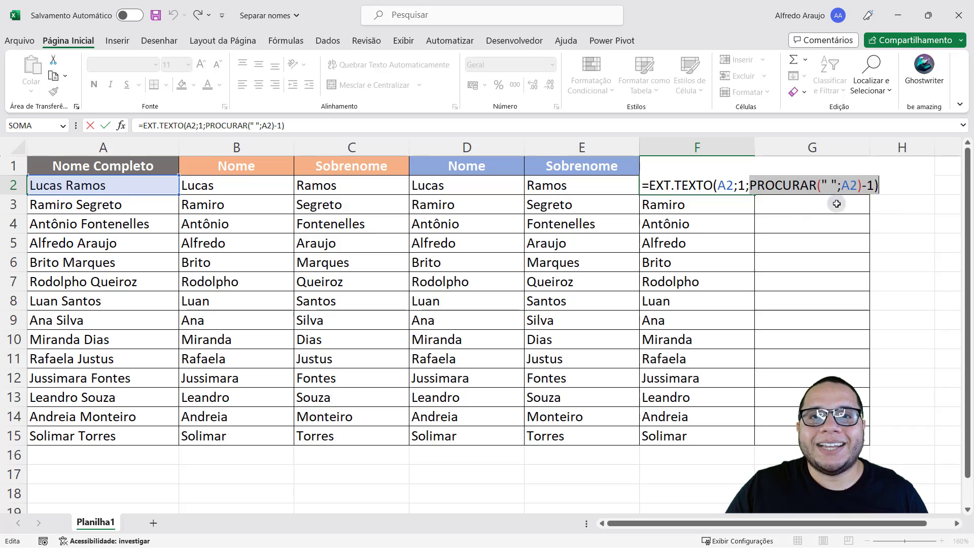
left_click_drag(756, 185, 868, 185)
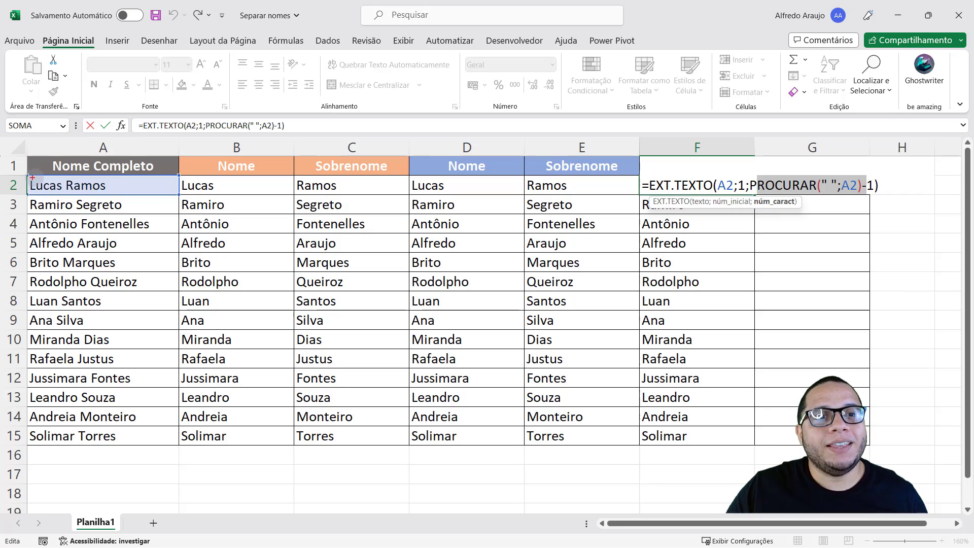
left_click_drag(68, 190, 104, 127)
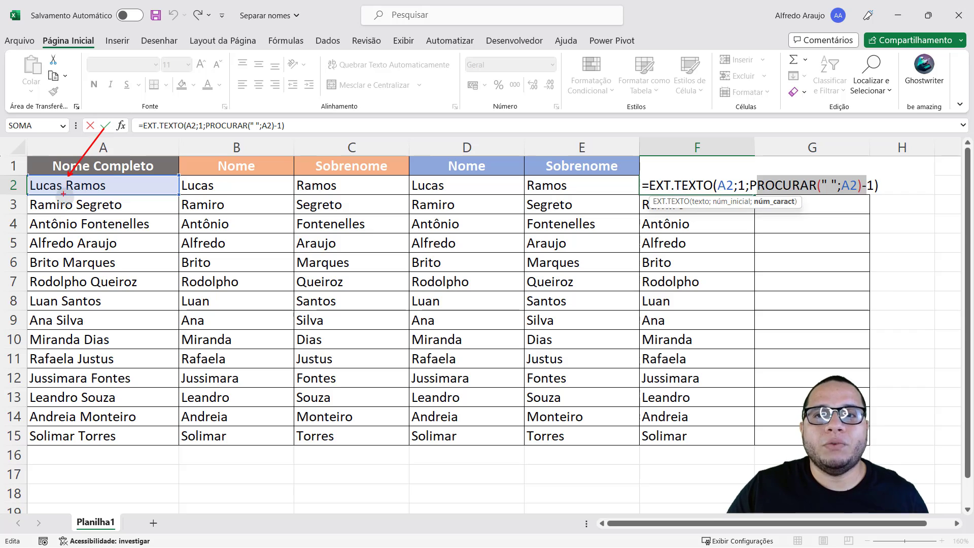
key("Escape")
key("Return")
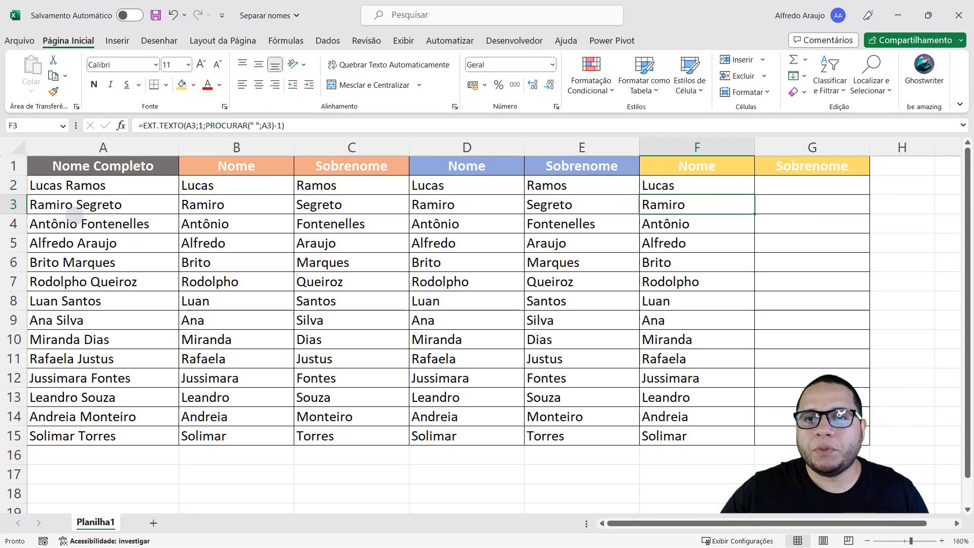
Select G2 and examine the space and the surname's first letter in A2
left_click(793, 186)
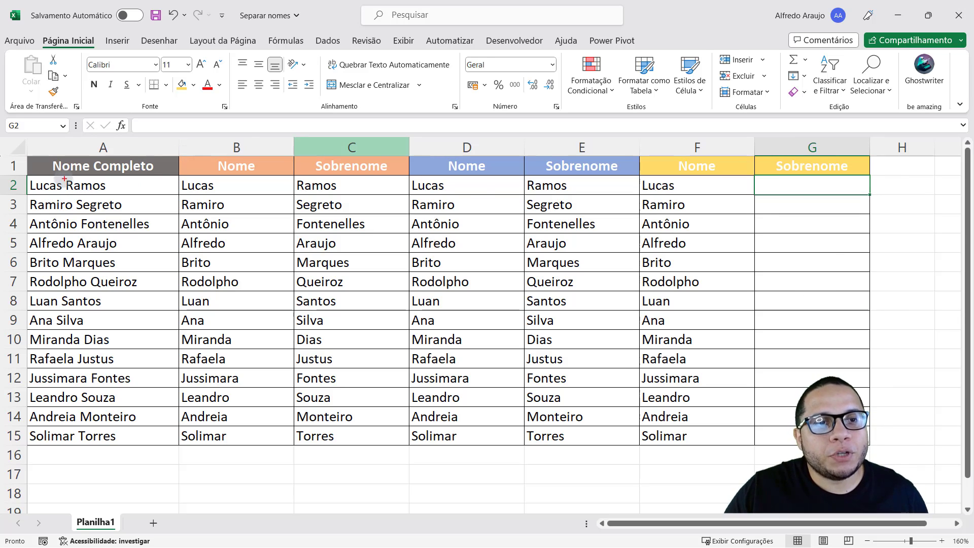
left_click_drag(77, 127, 66, 177)
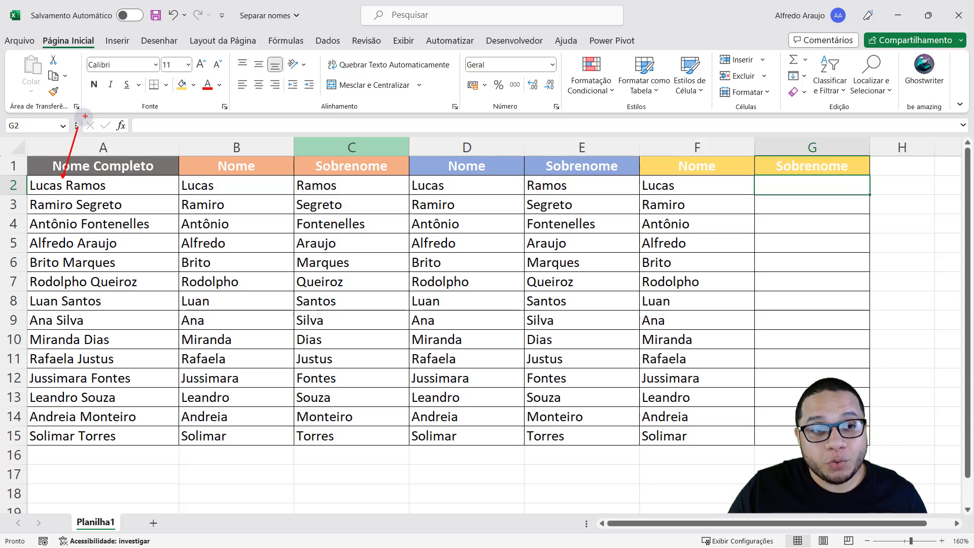
key("Escape")
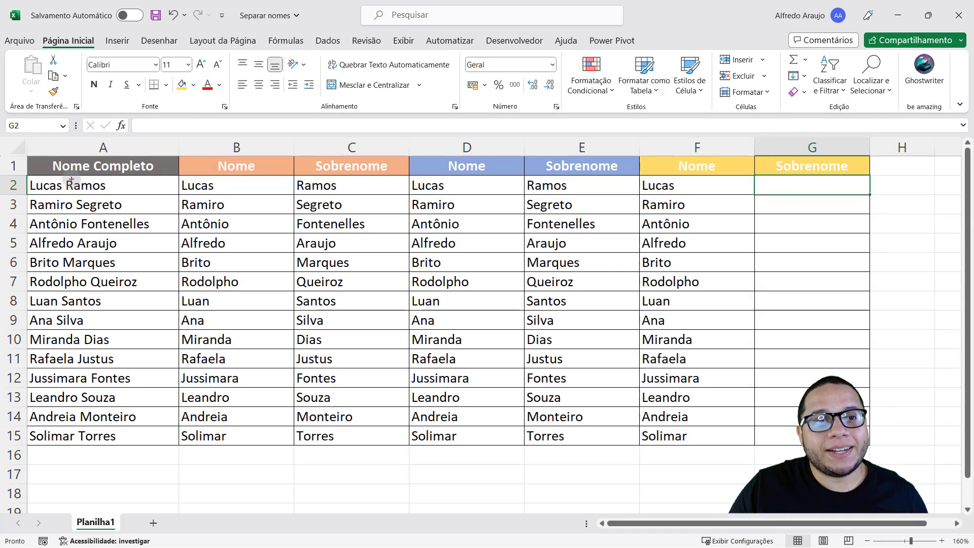
left_click_drag(71, 179, 97, 110)
key("Escape")
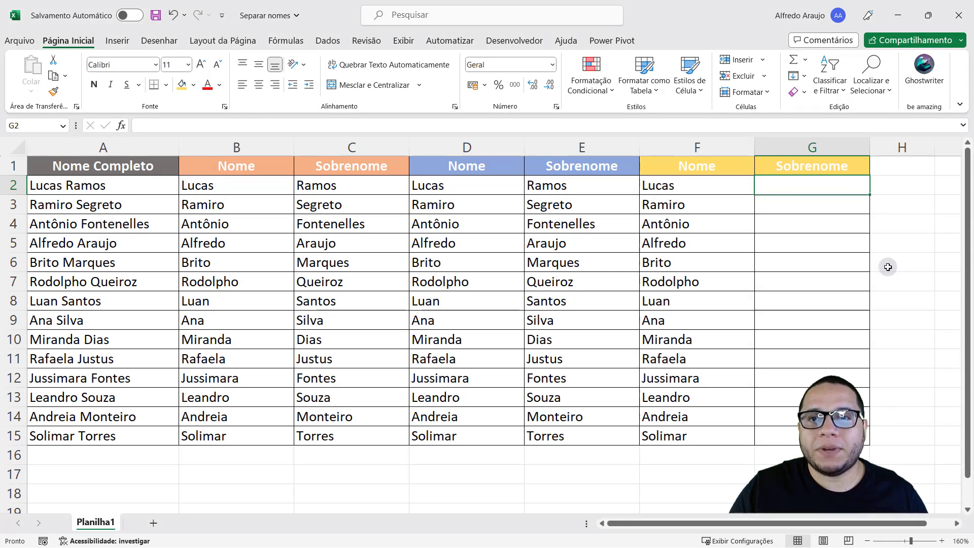
Start an EXT.TEXTO formula in G2 with A2 as the text and PROCURAR of the space plus 1 as the starting character
type("=EXT.TEXTO(")
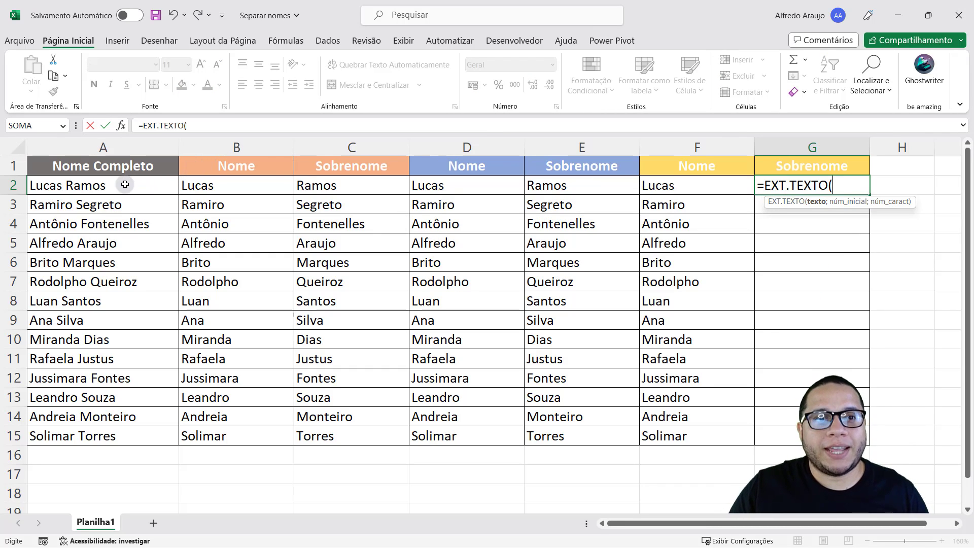
left_click(110, 180)
type(";")
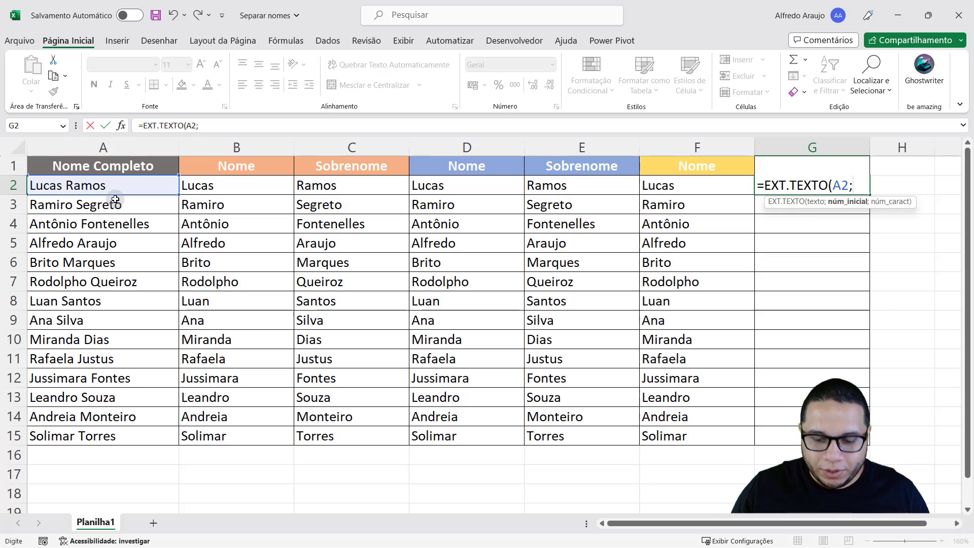
type("PROCURAR(")
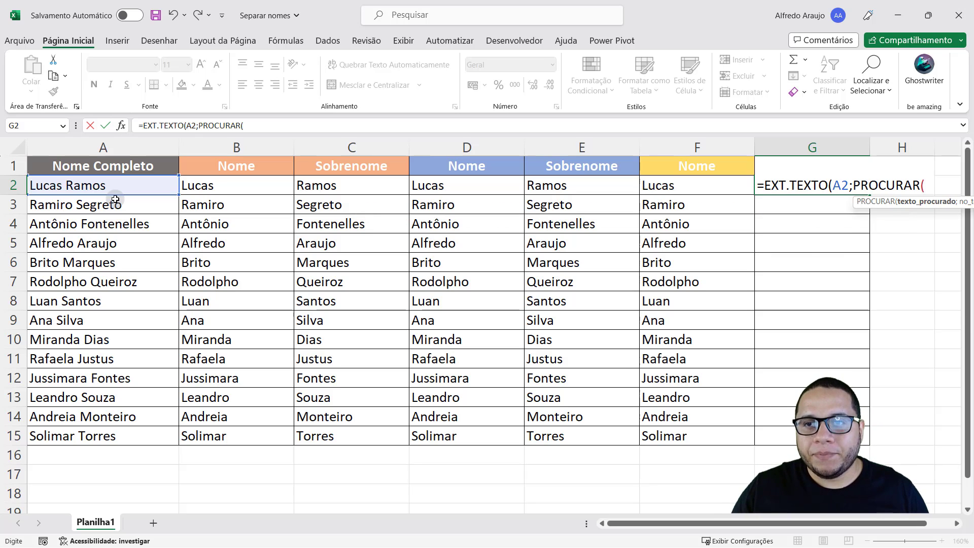
type("\" \";")
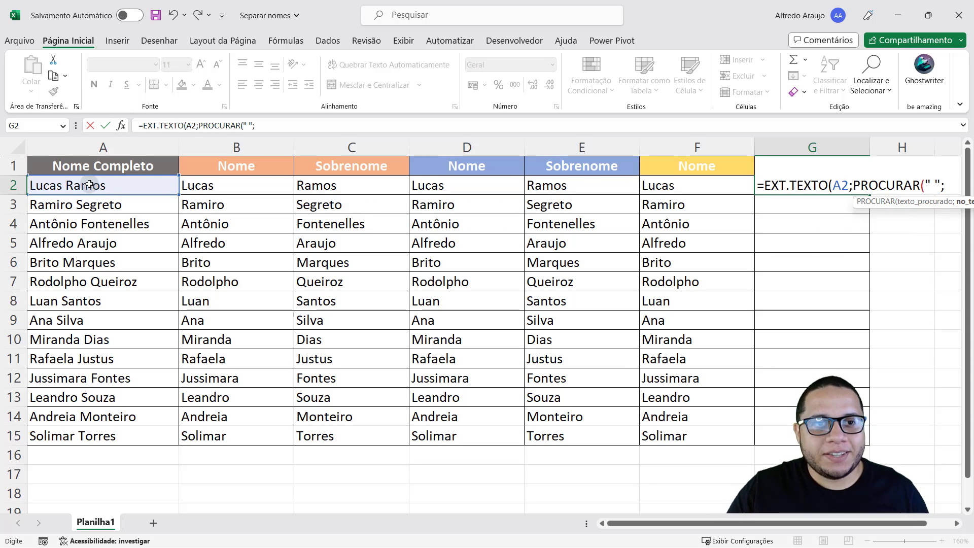
left_click(109, 185)
type("\")+1")
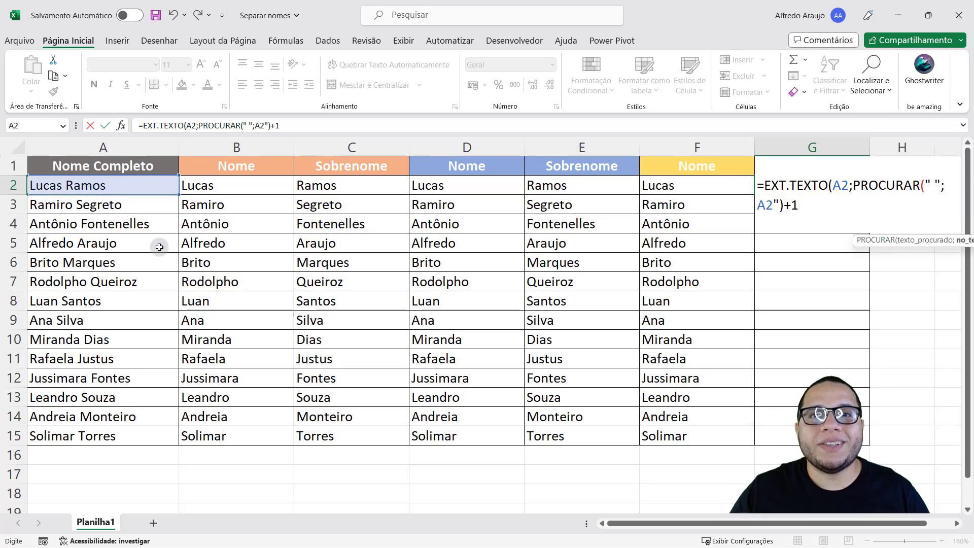
type(";")
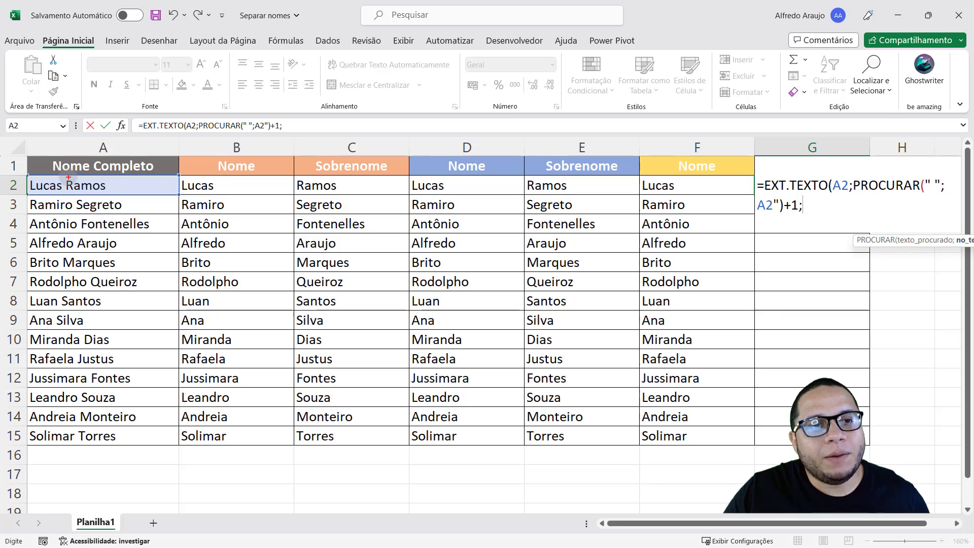
Compare the lengths of the surnames in the full names from A2 down to A7
mouse_move(66, 175)
left_mouse_down()
mouse_move(124, 191)
mouse_move(122, 213)
mouse_move(132, 213)
left_mouse_up()
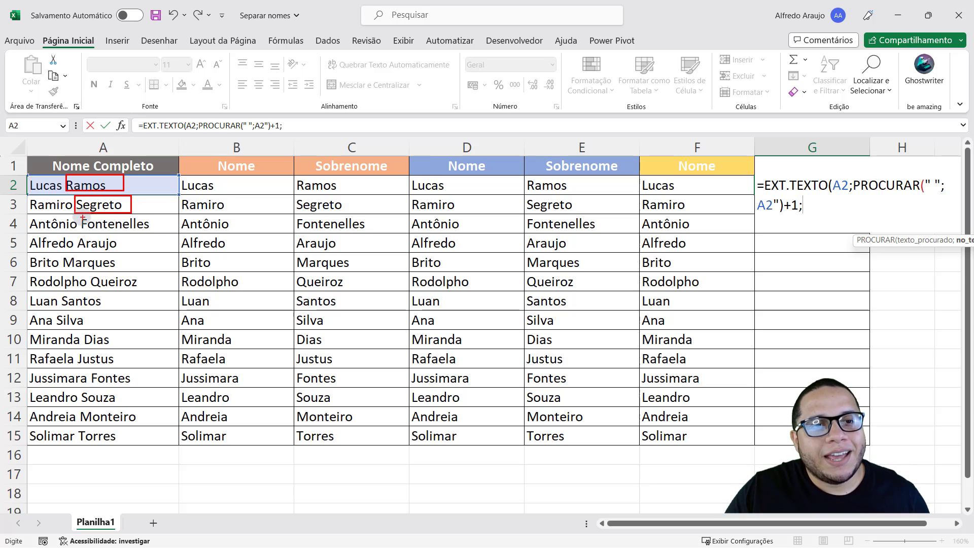
left_click_drag(81, 216, 163, 228)
mouse_move(78, 237)
left_mouse_down()
mouse_move(120, 250)
mouse_move(77, 238)
mouse_move(140, 292)
left_mouse_up()
mouse_move(60, 291)
left_mouse_down()
mouse_move(114, 300)
mouse_move(109, 317)
mouse_move(114, 301)
left_mouse_up()
key("Escape")
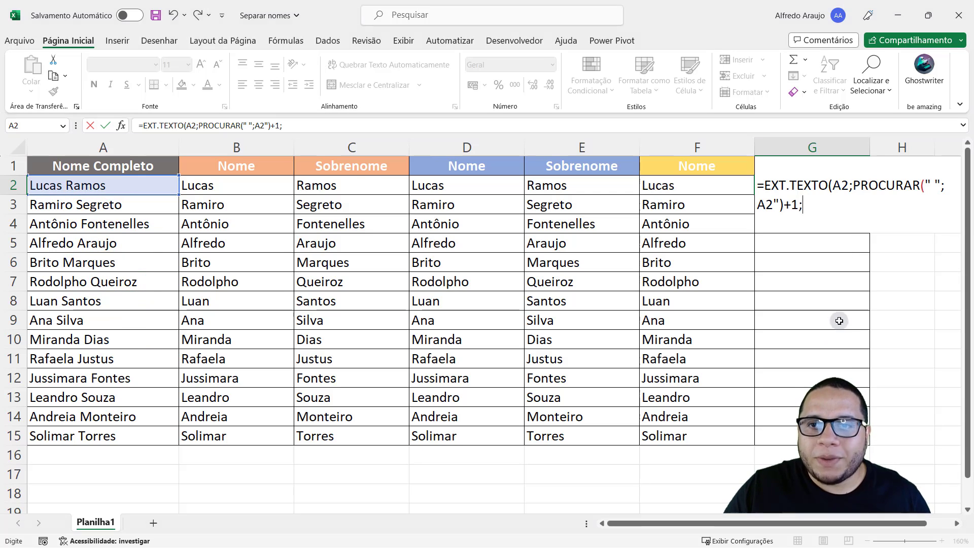
Set the number of characters in G2's EXT.TEXTO formula to 1000, close the formula, and mark the span after the space in A2
type("1000")
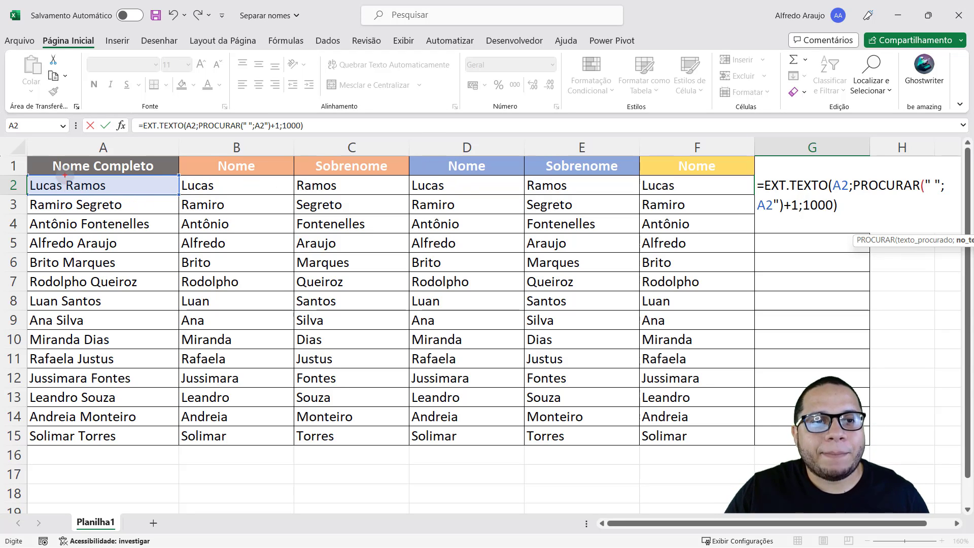
mouse_move(65, 176)
left_mouse_down()
mouse_move(113, 196)
mouse_move(178, 194)
left_mouse_up()
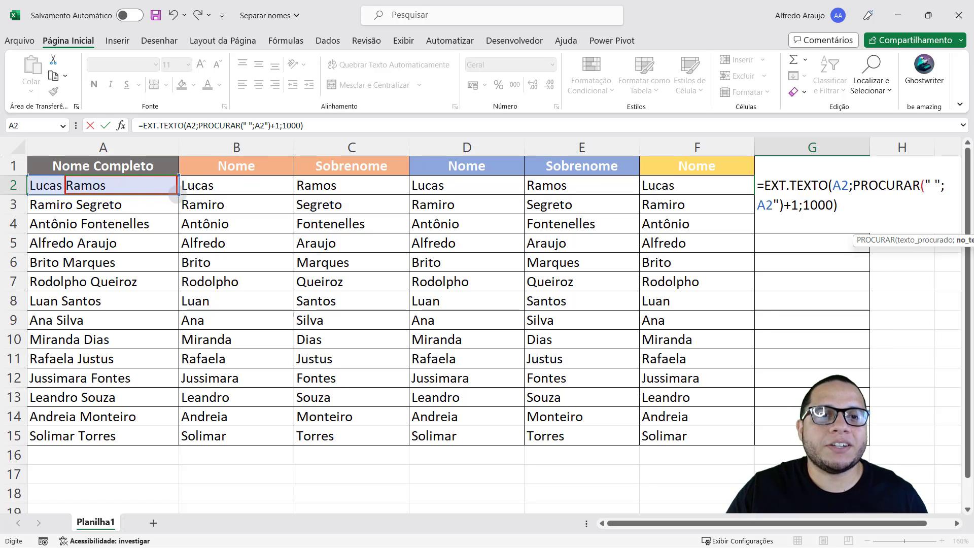
mouse_move(124, 169)
left_mouse_down()
mouse_move(123, 190)
mouse_move(157, 191)
left_mouse_up()
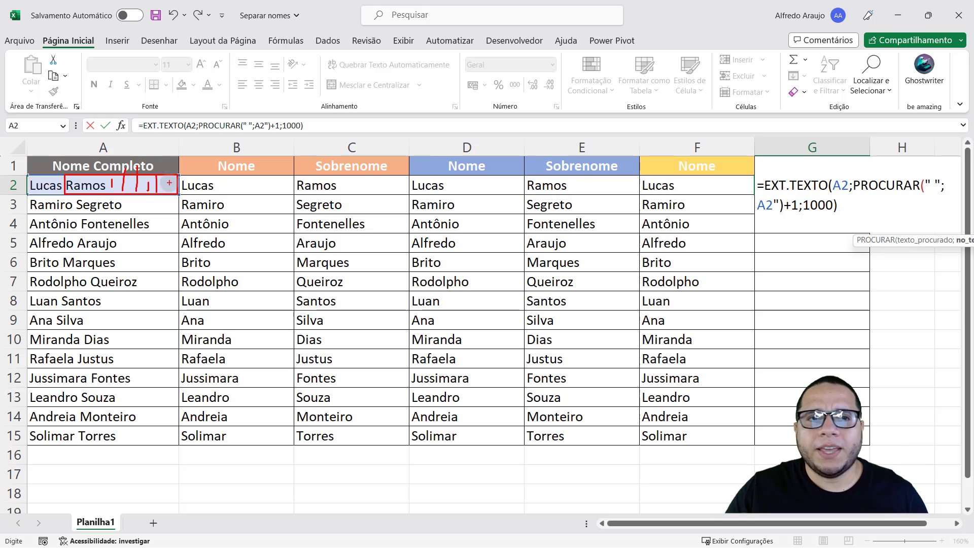
left_click_drag(170, 150, 170, 183)
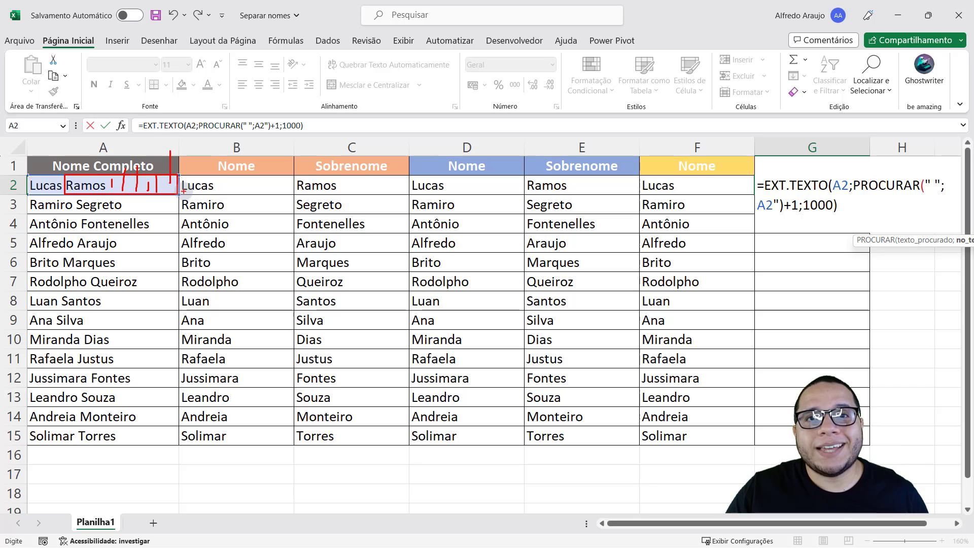
key("Escape")
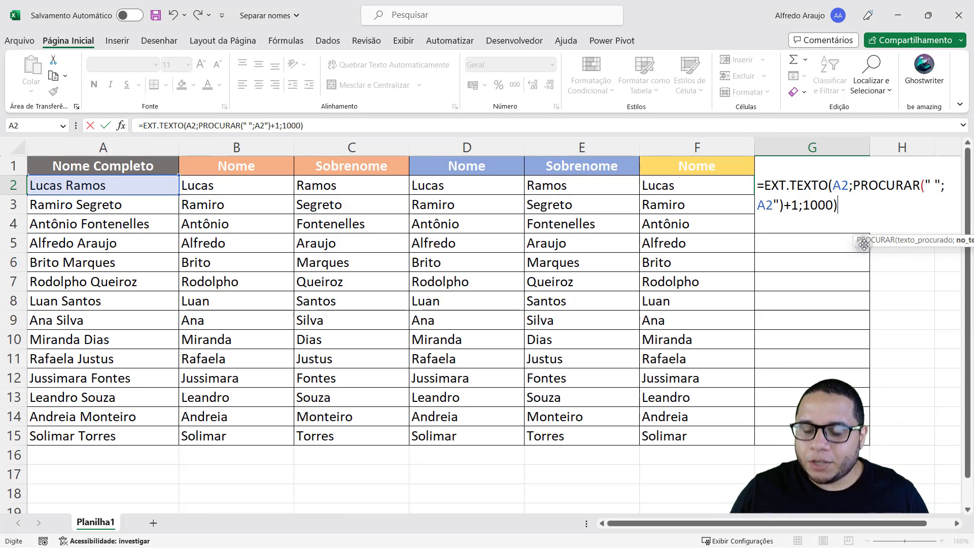
Remove the stray quotation mark after the A2 reference inside PROCURAR and enter the formula in G2
key("F2")
key("Left")
key("Left")
key("Left")
key("Left")
key("Left")
key("Left")
key("Left")
key("Left")
key("Left")
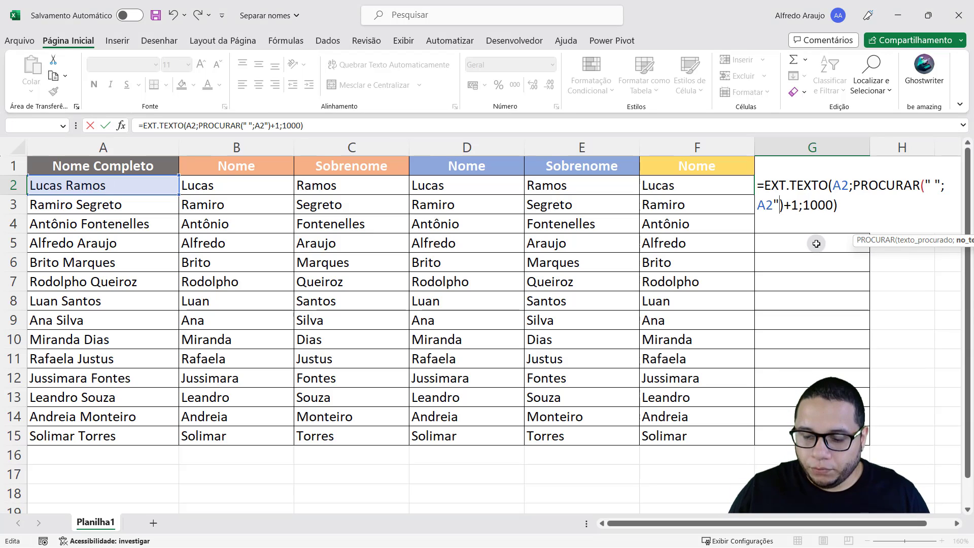
key("BackSpace")
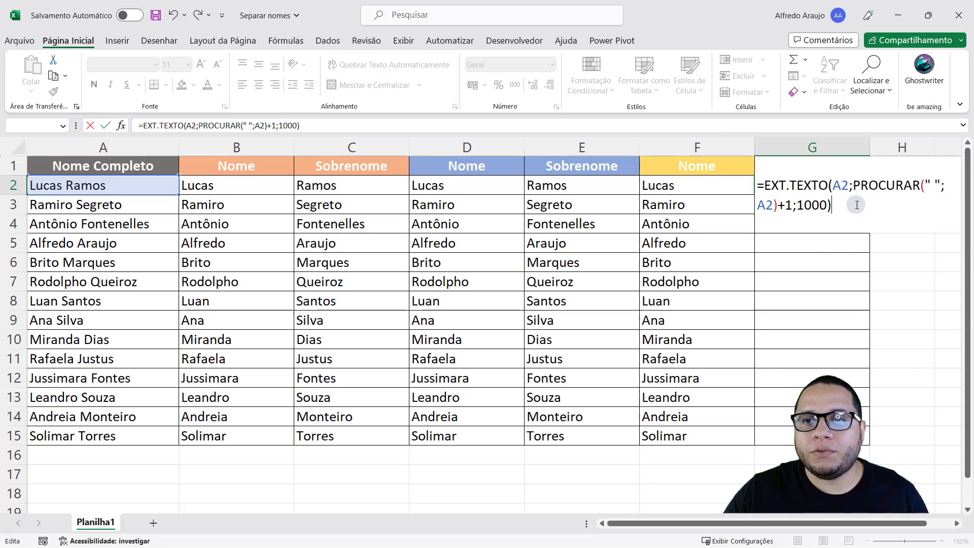
key("Return")
Fill the G2 surname formula down through G15
left_click(842, 189)
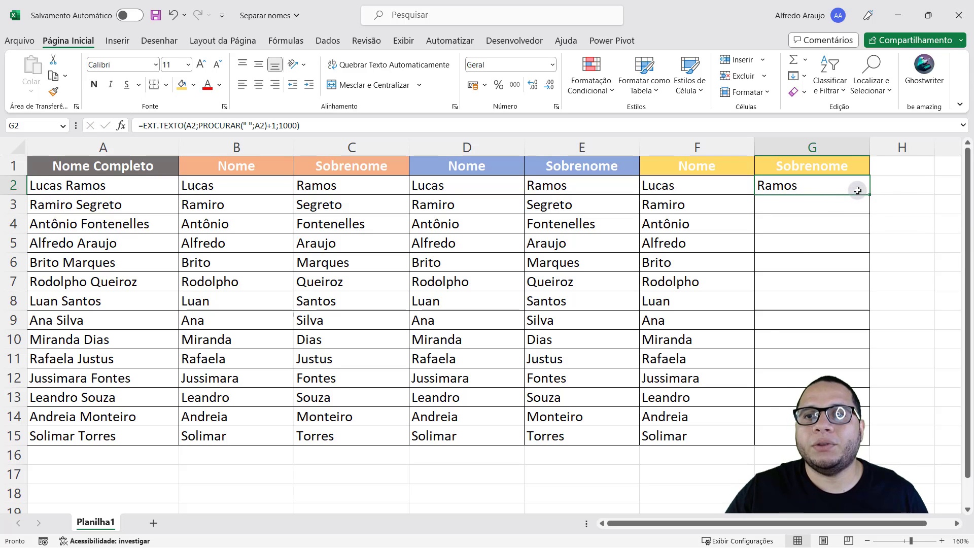
double_click(868, 194)
left_click(847, 216)
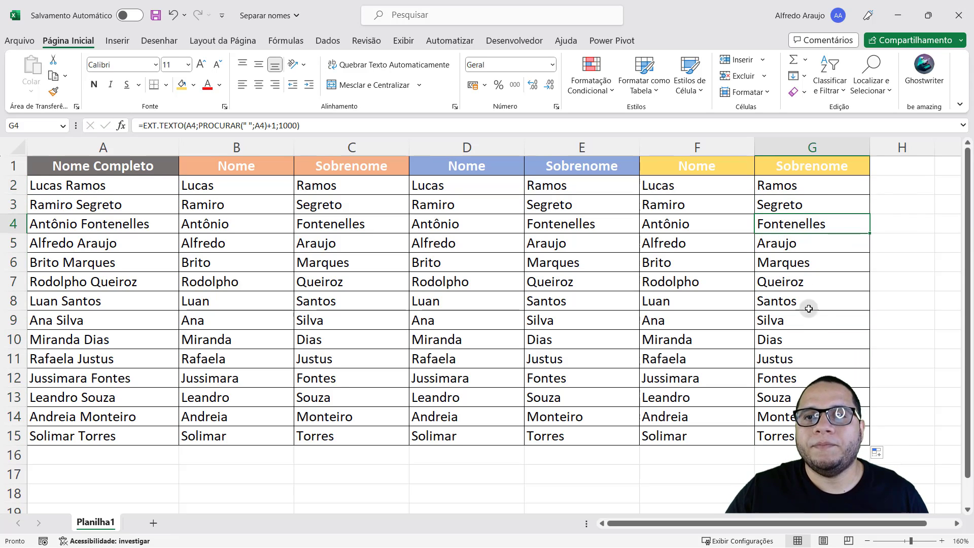
Review the 1000-character argument in the G2 formula and check the copied surname formulas down column G
double_click(808, 185)
left_click(808, 212)
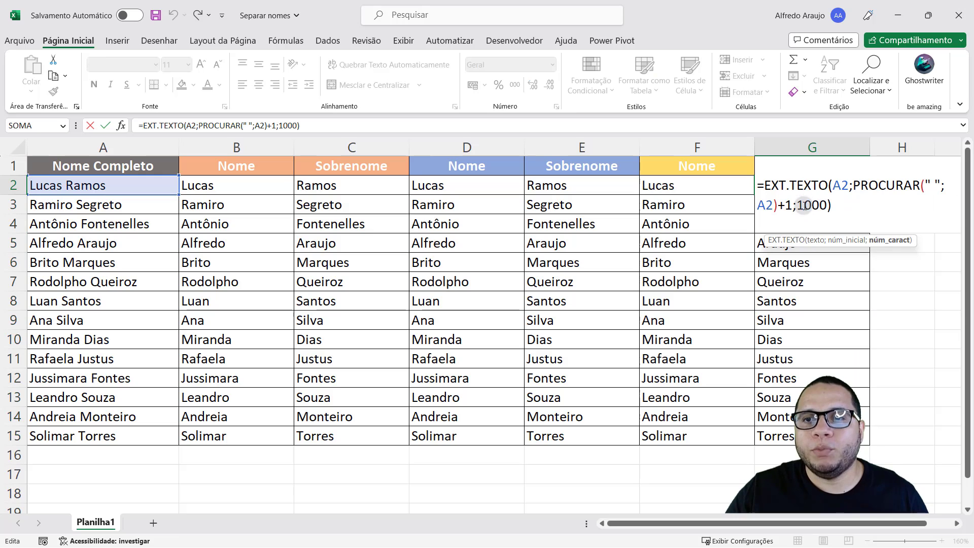
double_click(807, 208)
key("Escape")
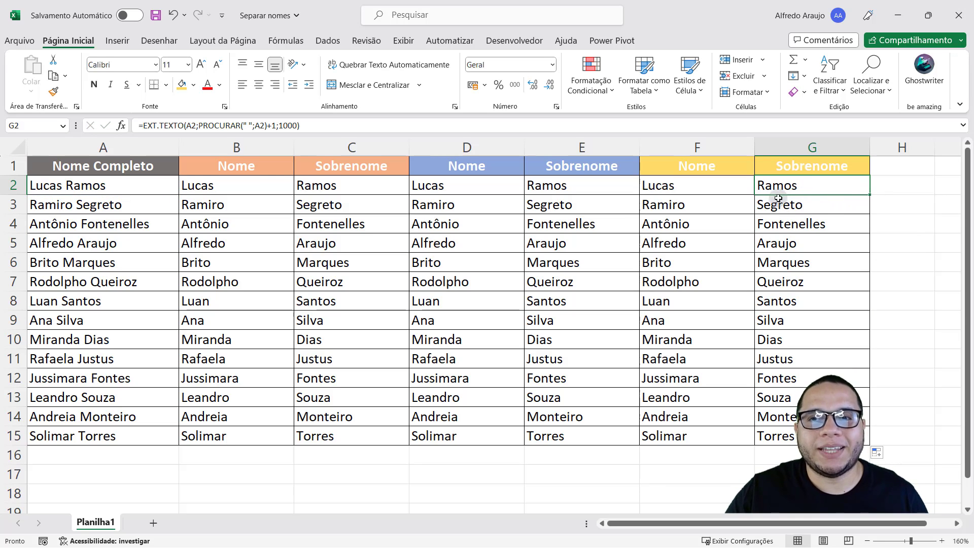
left_click(796, 282)
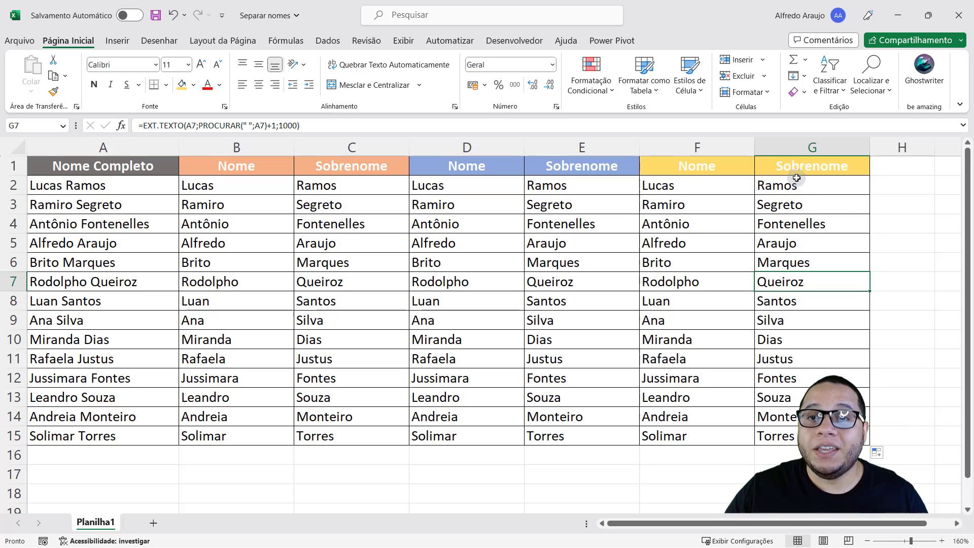
left_click(788, 185)
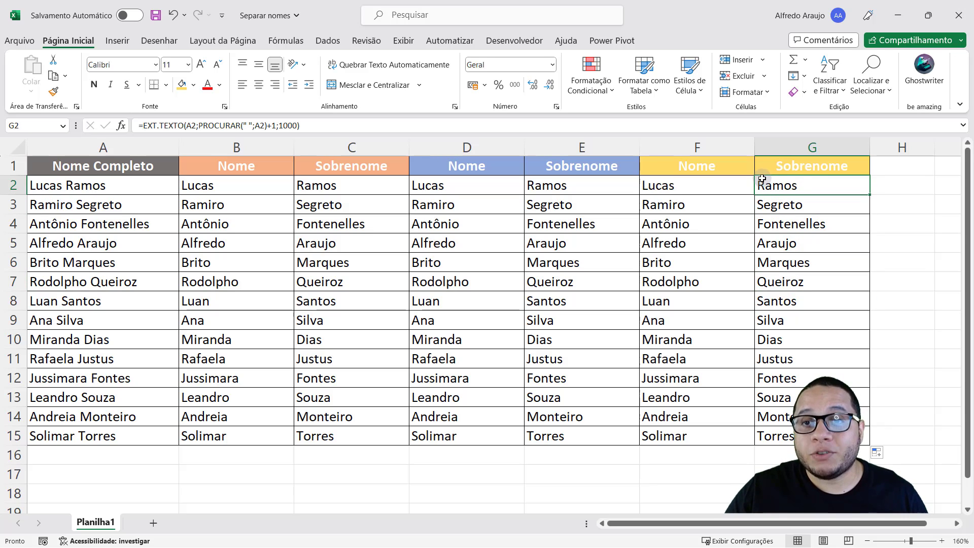
left_click(775, 223)
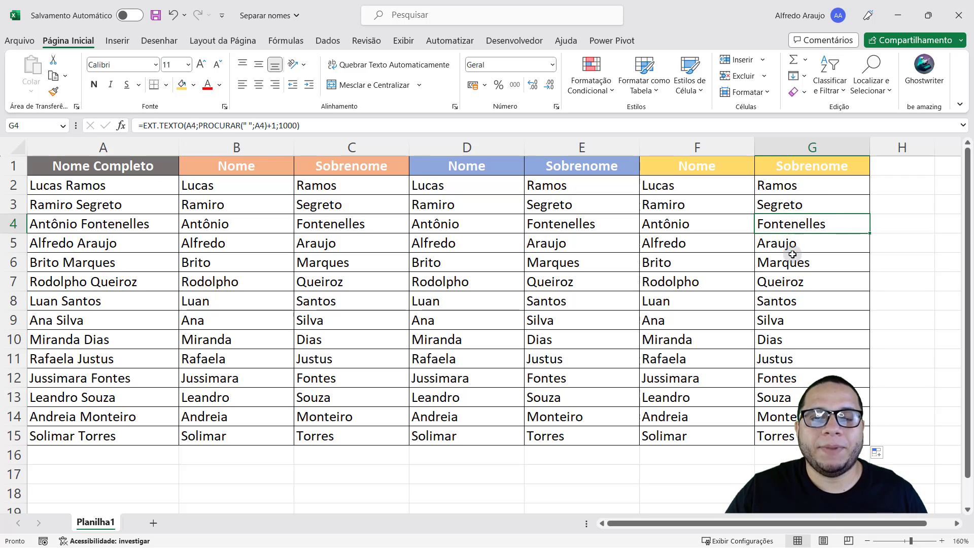
left_click(797, 317)
Compare the three first-name and surname column pairs in B to G with the full names in column A
mouse_move(226, 180)
left_mouse_down()
mouse_move(239, 202)
mouse_move(561, 390)
mouse_move(795, 445)
left_mouse_up()
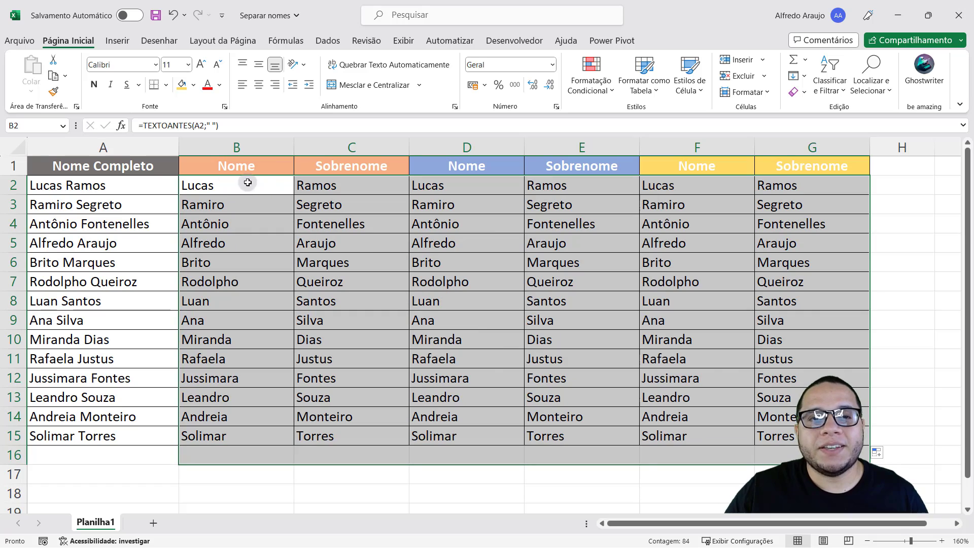
left_click_drag(231, 162, 331, 437)
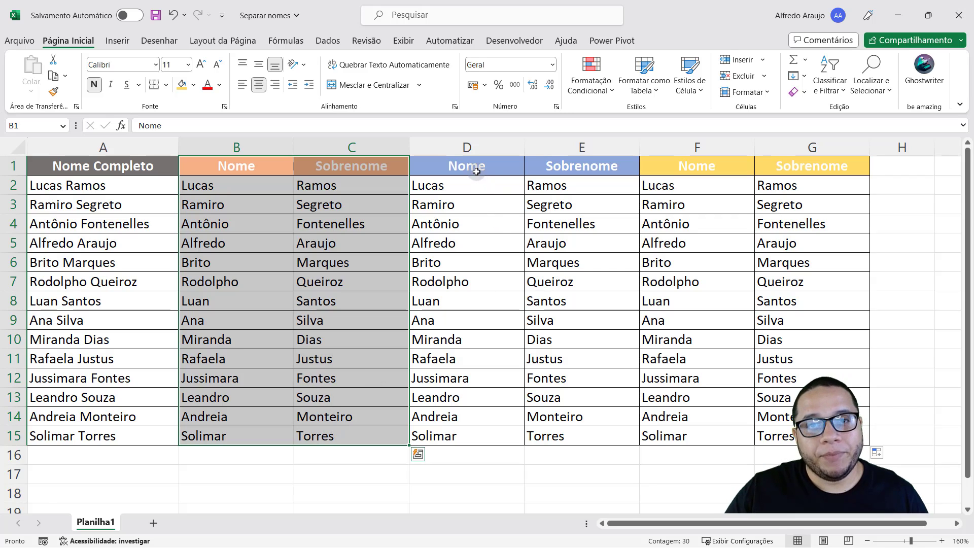
left_click_drag(474, 167, 801, 455)
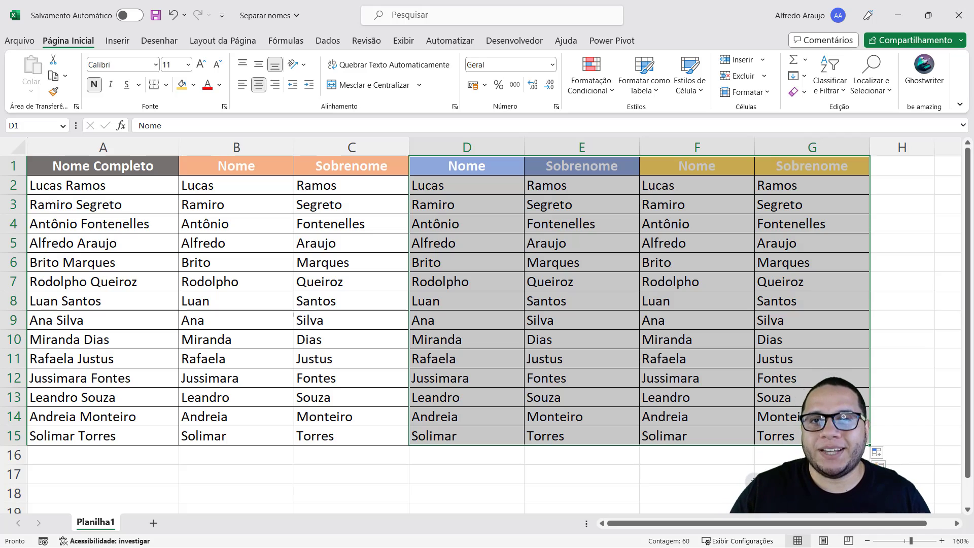
left_click(745, 394)
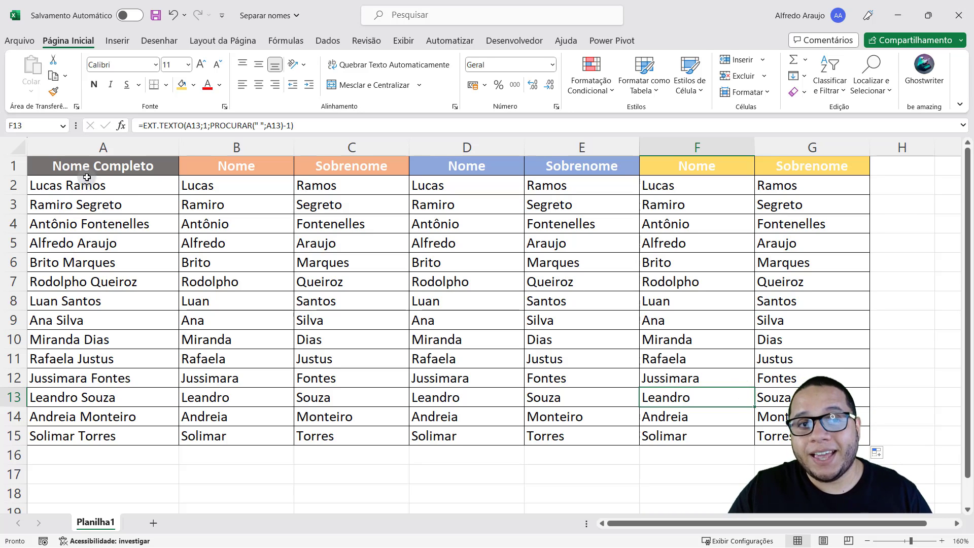
left_click_drag(85, 175, 83, 472)
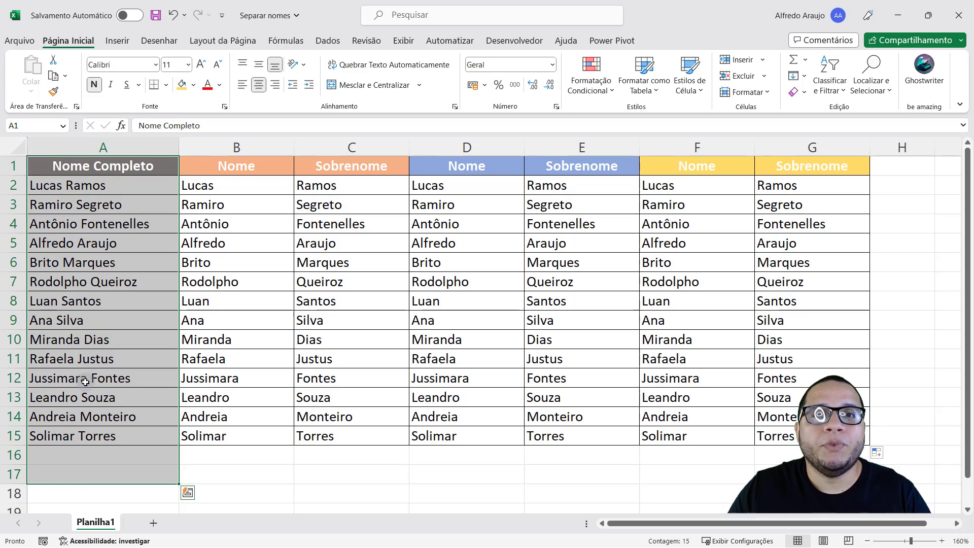
left_click(87, 289)
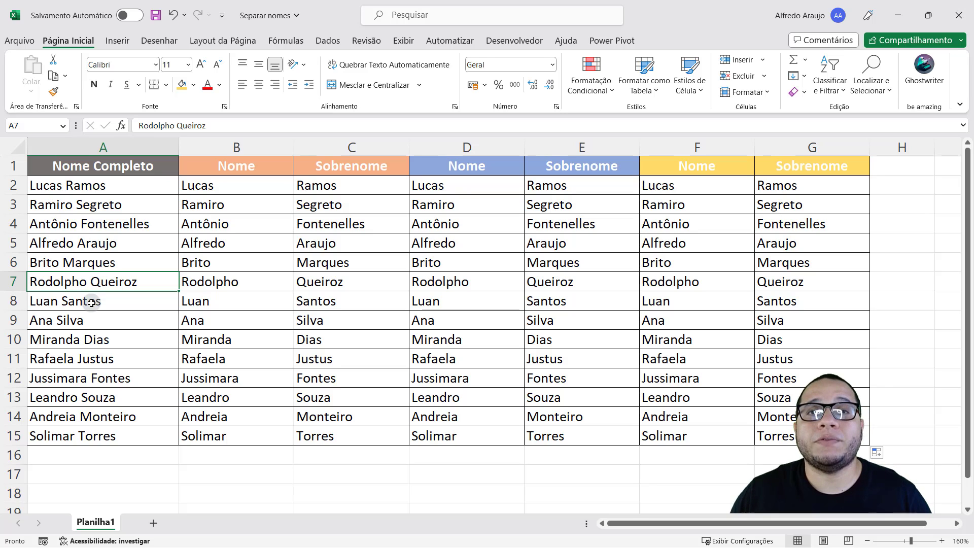
left_click_drag(91, 185, 92, 457)
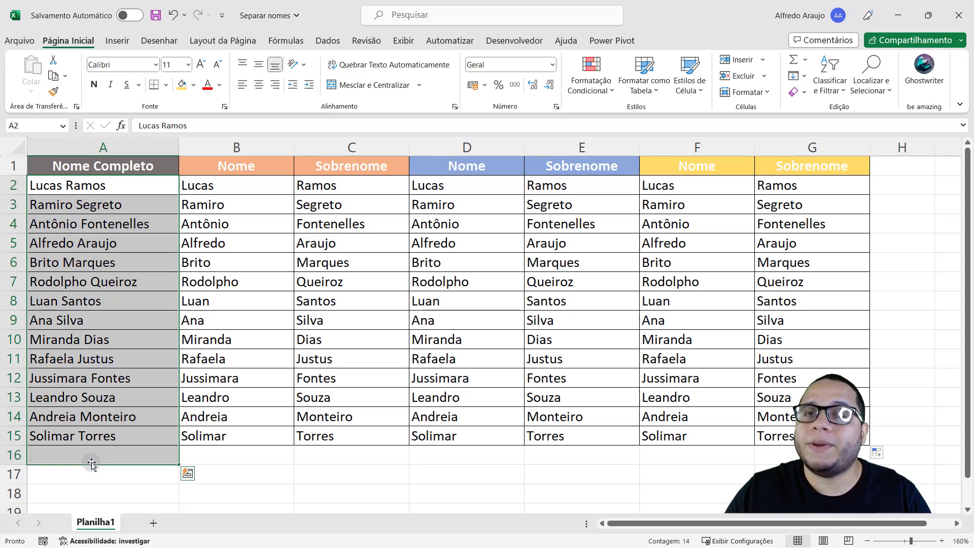
left_click(89, 298)
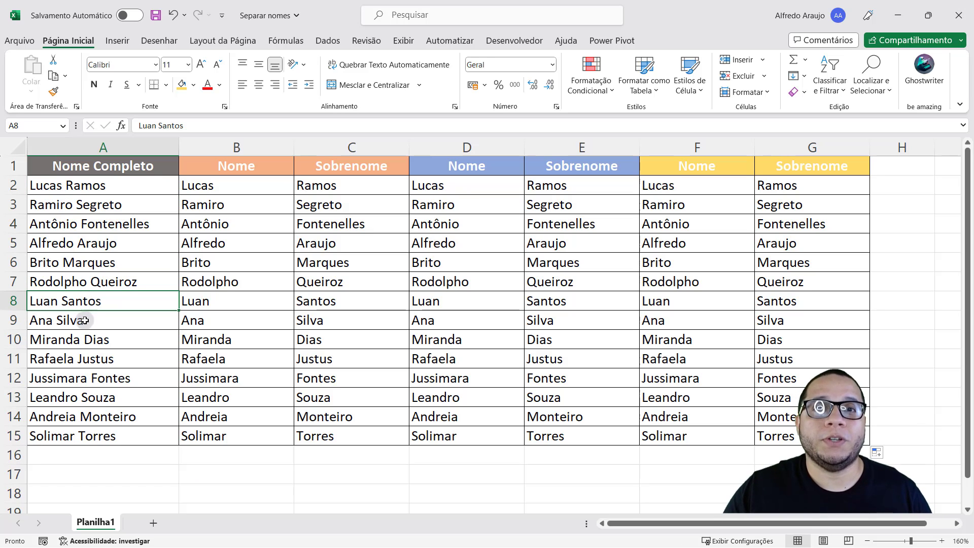